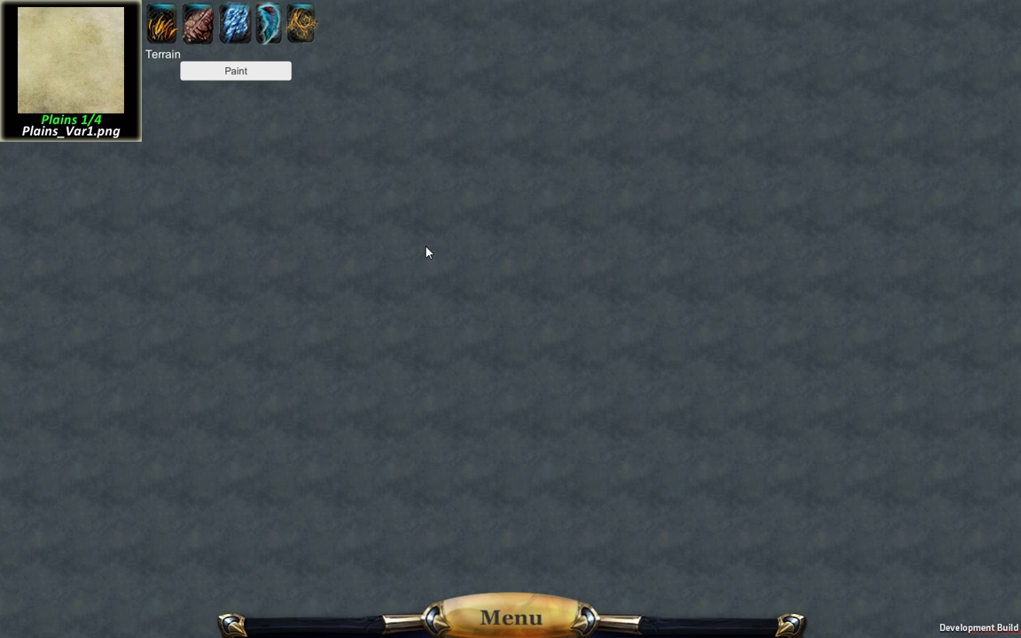
- Paint the landmass of a large main continent onto the open ocean, starting with Plains_Var2 terrain
{"action": "left_click_drag", "start_coordinate": [537, 289], "coordinate": [408, 292]}
{"action": "scroll", "coordinate": [475, 222], "scroll_direction": "down", "scroll_amount": 1}
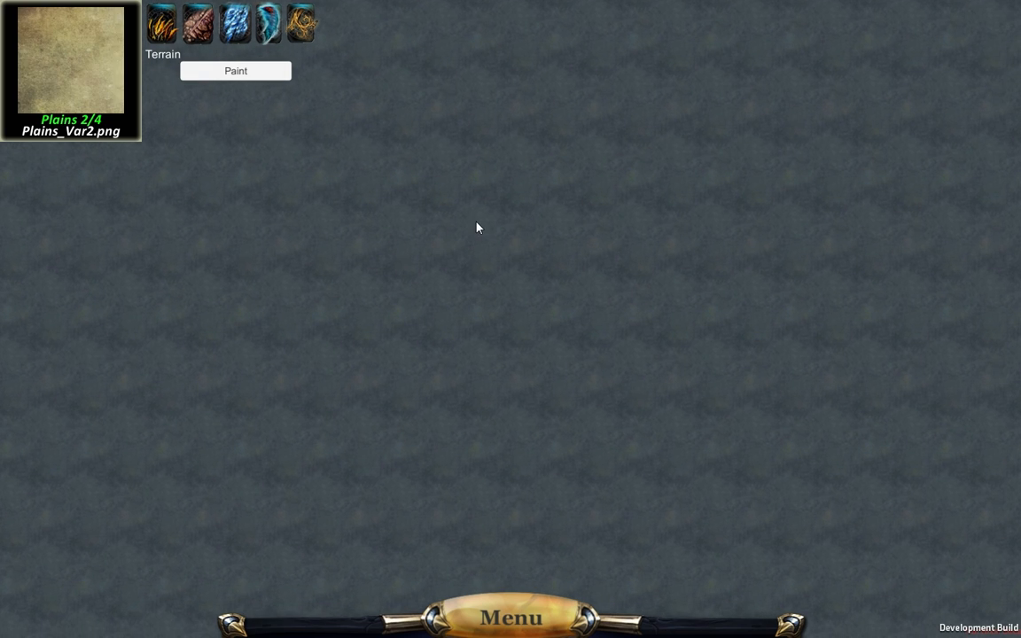
{"action": "mouse_move", "coordinate": [476, 228]}
{"action": "left_mouse_down"}
{"action": "mouse_move", "coordinate": [330, 399]}
{"action": "mouse_move", "coordinate": [508, 269]}
{"action": "mouse_move", "coordinate": [725, 255]}
{"action": "mouse_move", "coordinate": [305, 165]}
{"action": "mouse_move", "coordinate": [174, 327]}
{"action": "mouse_move", "coordinate": [629, 491]}
{"action": "mouse_move", "coordinate": [402, 358]}
{"action": "mouse_move", "coordinate": [655, 236]}
{"action": "mouse_move", "coordinate": [716, 229]}
{"action": "left_mouse_up"}
{"action": "left_click_drag", "start_coordinate": [447, 195], "coordinate": [563, 321]}
{"action": "scroll", "coordinate": [562, 321], "scroll_direction": "down", "scroll_amount": 3}
{"action": "scroll", "coordinate": [531, 337], "scroll_direction": "down", "scroll_amount": 1}
{"action": "mouse_move", "coordinate": [385, 408]}
{"action": "left_mouse_down"}
{"action": "mouse_move", "coordinate": [396, 263]}
{"action": "mouse_move", "coordinate": [370, 277]}
{"action": "mouse_move", "coordinate": [447, 293]}
{"action": "left_mouse_up"}
- Cover the northern part of the main continent with Rough terrain, using Rough_Var3 and Rough_Var2
{"action": "scroll", "coordinate": [388, 341], "scroll_direction": "down", "scroll_amount": 1}
{"action": "scroll", "coordinate": [388, 346], "scroll_direction": "down", "scroll_amount": 1}
{"action": "scroll", "coordinate": [490, 236], "scroll_direction": "down", "scroll_amount": 1}
{"action": "scroll", "coordinate": [452, 298], "scroll_direction": "down", "scroll_amount": 1}
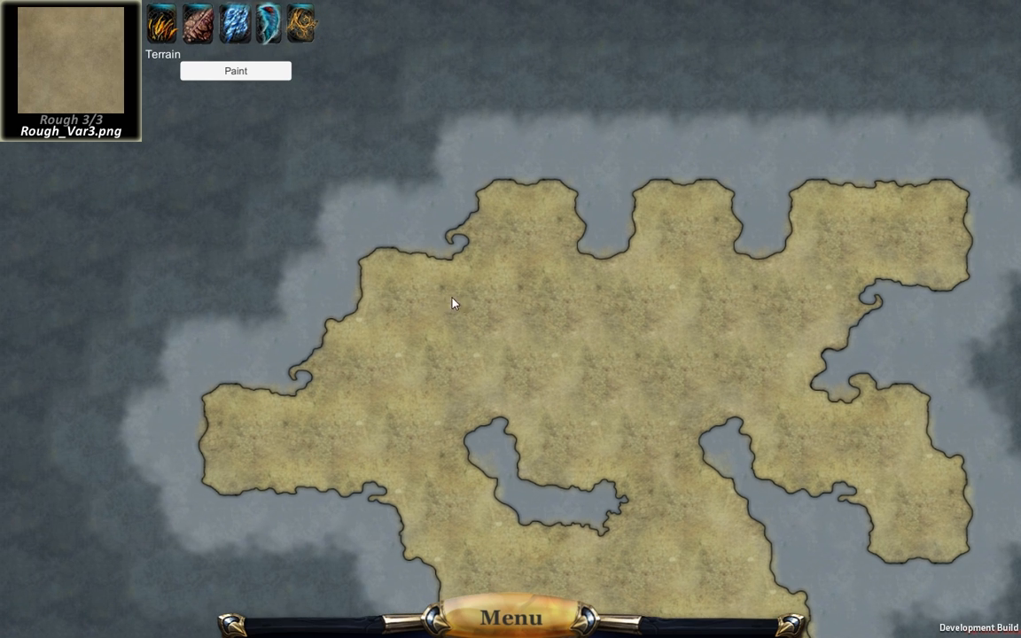
{"action": "mouse_move", "coordinate": [441, 227]}
{"action": "left_mouse_down"}
{"action": "mouse_move", "coordinate": [468, 226]}
{"action": "mouse_move", "coordinate": [594, 171]}
{"action": "mouse_move", "coordinate": [319, 263]}
{"action": "mouse_move", "coordinate": [305, 332]}
{"action": "left_mouse_up"}
{"action": "mouse_move", "coordinate": [761, 249]}
{"action": "left_mouse_down"}
{"action": "mouse_move", "coordinate": [495, 334]}
{"action": "mouse_move", "coordinate": [721, 379]}
{"action": "left_mouse_up"}
{"action": "scroll", "coordinate": [576, 288], "scroll_direction": "down", "scroll_amount": 1}
{"action": "left_click_drag", "start_coordinate": [492, 249], "coordinate": [572, 225]}
{"action": "scroll", "coordinate": [551, 235], "scroll_direction": "down", "scroll_amount": 1}
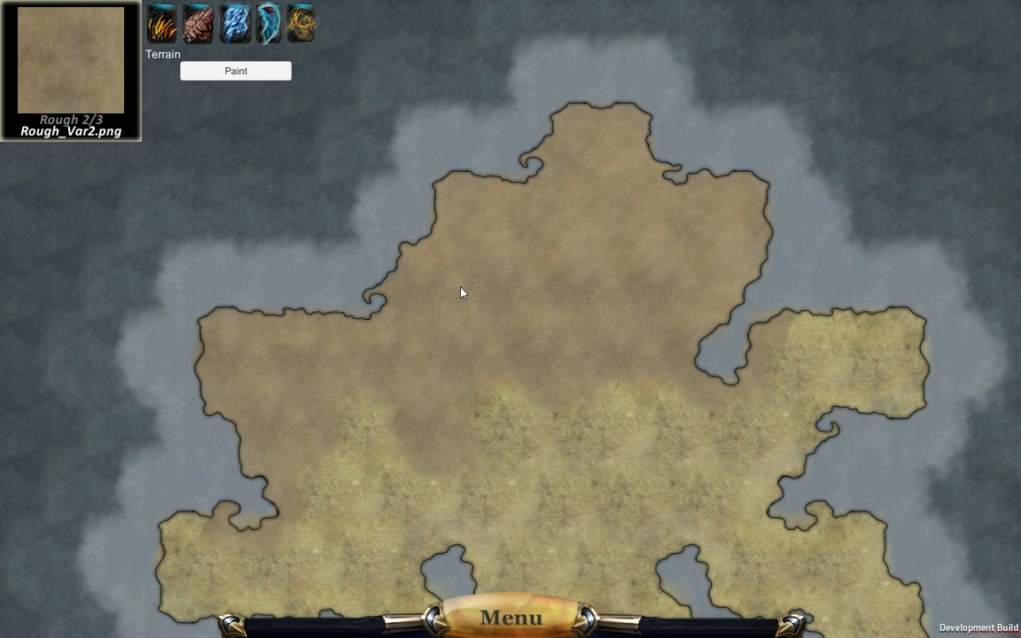
- Extend the continent to the map's northern edge with pale tundra terrain
{"action": "left_click_drag", "start_coordinate": [525, 169], "coordinate": [427, 285]}
{"action": "left_click_drag", "start_coordinate": [434, 139], "coordinate": [408, 279]}
{"action": "scroll", "coordinate": [407, 273], "scroll_direction": "down", "scroll_amount": 3}
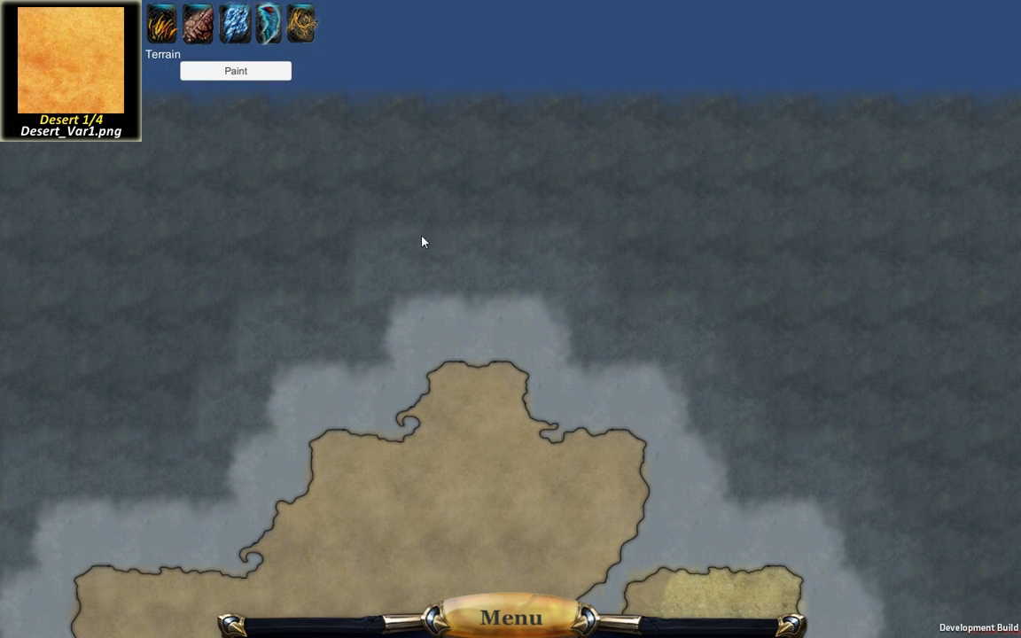
{"action": "scroll", "coordinate": [419, 187], "scroll_direction": "down", "scroll_amount": 1}
{"action": "scroll", "coordinate": [415, 177], "scroll_direction": "down", "scroll_amount": 1}
{"action": "mouse_move", "coordinate": [415, 177]}
{"action": "left_mouse_down"}
{"action": "mouse_move", "coordinate": [432, 130]}
{"action": "mouse_move", "coordinate": [466, 173]}
{"action": "mouse_move", "coordinate": [223, 410]}
{"action": "left_mouse_up"}
- Paint a large island east of the main continent with Plains_Var1 terrain
{"action": "key", "text": "d"}
{"action": "key", "text": "s"}
{"action": "scroll", "coordinate": [688, 295], "scroll_direction": "down", "scroll_amount": 1}
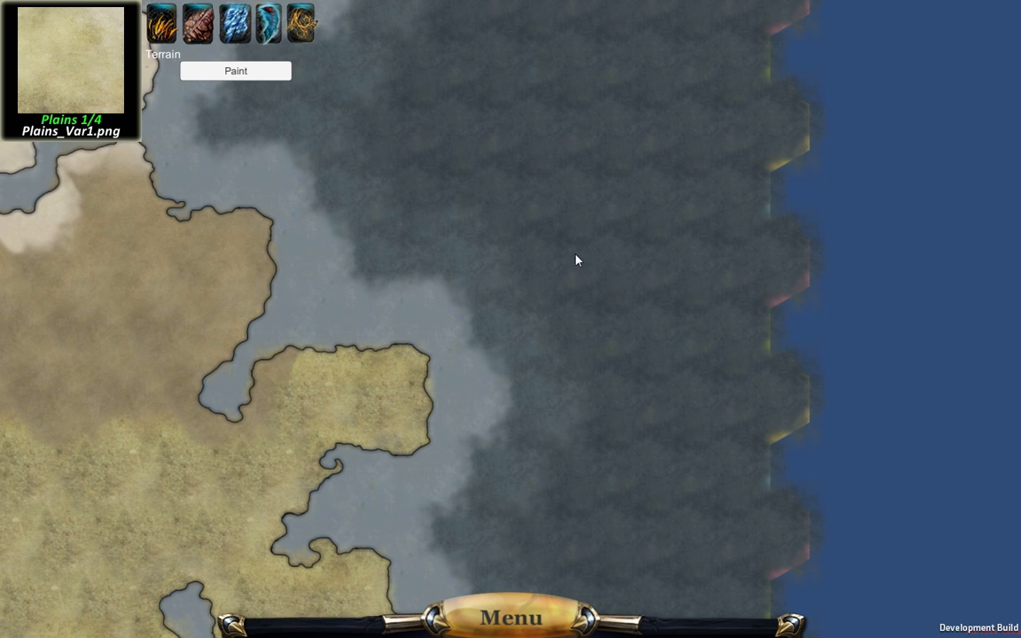
{"action": "mouse_move", "coordinate": [576, 259]}
{"action": "left_mouse_down"}
{"action": "mouse_move", "coordinate": [551, 396]}
{"action": "mouse_move", "coordinate": [475, 182]}
{"action": "mouse_move", "coordinate": [378, 191]}
{"action": "mouse_move", "coordinate": [520, 197]}
{"action": "left_mouse_up"}
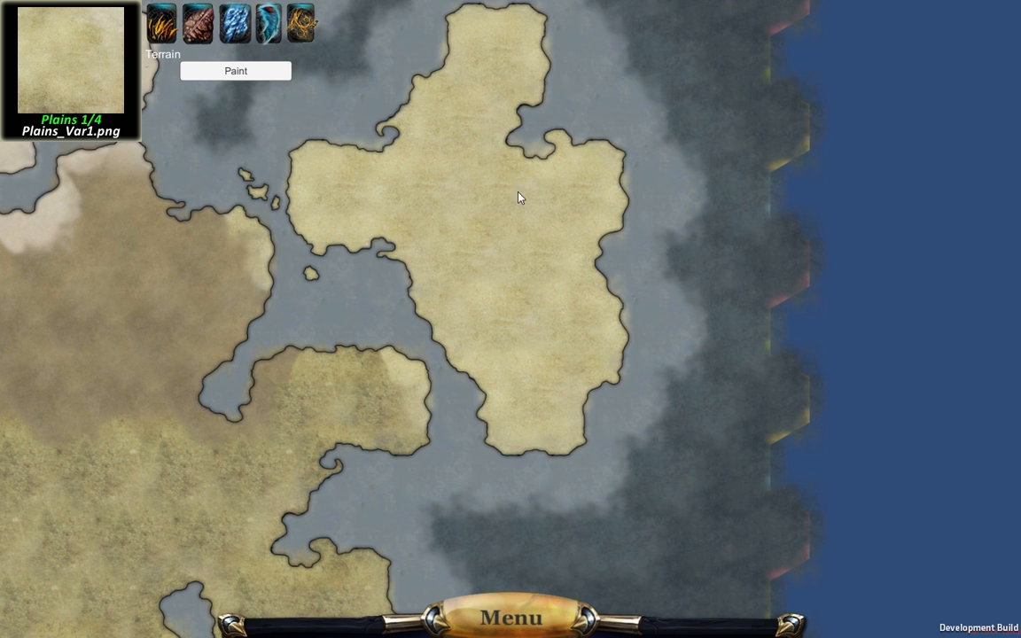
- Paint a band of Badlands_Var1 between the northern tundra and the rough terrain, reaching the inlet on the east
{"action": "key", "text": "s"}
{"action": "key", "text": "a"}
{"action": "scroll", "coordinate": [529, 315], "scroll_direction": "down", "scroll_amount": 1}
{"action": "scroll", "coordinate": [620, 266], "scroll_direction": "down", "scroll_amount": 1}
{"action": "key", "text": "d"}
{"action": "key", "text": "w"}
{"action": "key", "text": "a"}
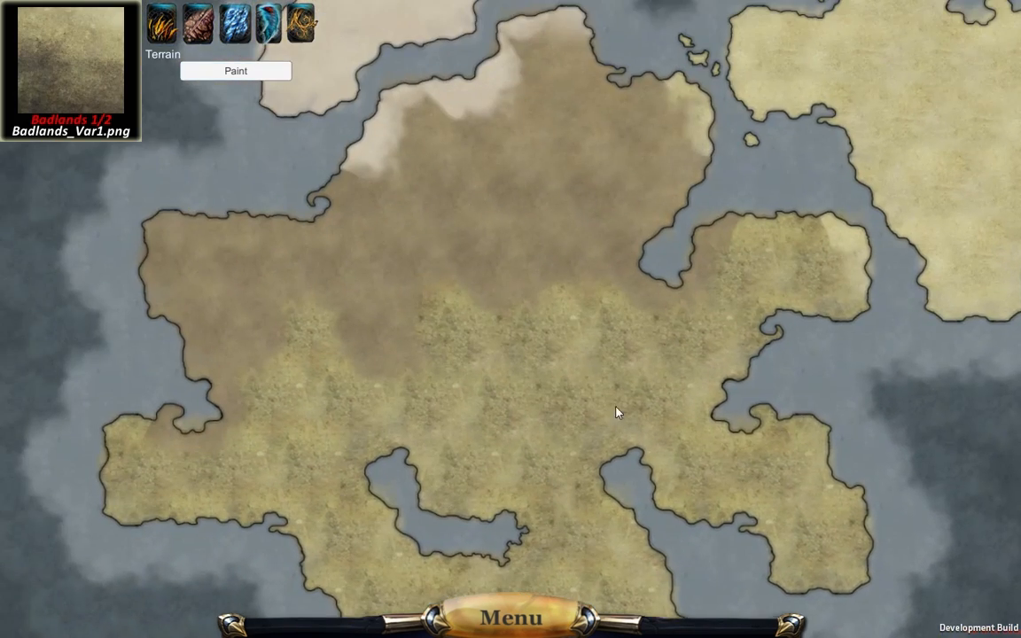
{"action": "mouse_move", "coordinate": [492, 243]}
{"action": "left_mouse_down"}
{"action": "mouse_move", "coordinate": [459, 196]}
{"action": "mouse_move", "coordinate": [471, 235]}
{"action": "mouse_move", "coordinate": [545, 164]}
{"action": "left_mouse_up"}
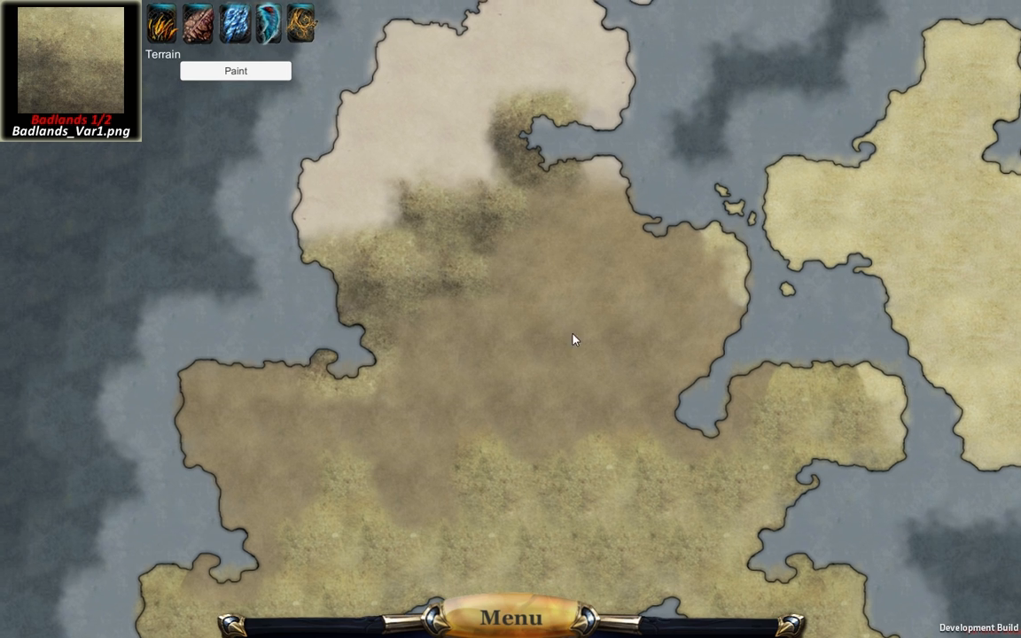
- Paint a separate pale island off the main continent's southeast coast, with orange patches in its interior
{"action": "key", "text": "s"}
{"action": "key", "text": "d"}
{"action": "scroll", "coordinate": [479, 106], "scroll_direction": "down", "scroll_amount": 1}
{"action": "scroll", "coordinate": [580, 327], "scroll_direction": "down", "scroll_amount": 1}
{"action": "mouse_move", "coordinate": [587, 347]}
{"action": "left_mouse_down"}
{"action": "mouse_move", "coordinate": [589, 388]}
{"action": "mouse_move", "coordinate": [665, 376]}
{"action": "left_mouse_up"}
{"action": "scroll", "coordinate": [666, 376], "scroll_direction": "down", "scroll_amount": 1}
{"action": "scroll", "coordinate": [620, 358], "scroll_direction": "down", "scroll_amount": 1}
{"action": "mouse_move", "coordinate": [633, 410]}
{"action": "left_mouse_down"}
{"action": "mouse_move", "coordinate": [656, 373]}
{"action": "mouse_move", "coordinate": [699, 431]}
{"action": "left_mouse_up"}
{"action": "scroll", "coordinate": [702, 431], "scroll_direction": "down", "scroll_amount": 1}
{"action": "left_click_drag", "start_coordinate": [660, 377], "coordinate": [815, 416]}
- Build a long branching mountain range across the main continent with the Mountains terrain in Build Range mode
{"action": "left_click_drag", "start_coordinate": [444, 265], "coordinate": [519, 391]}
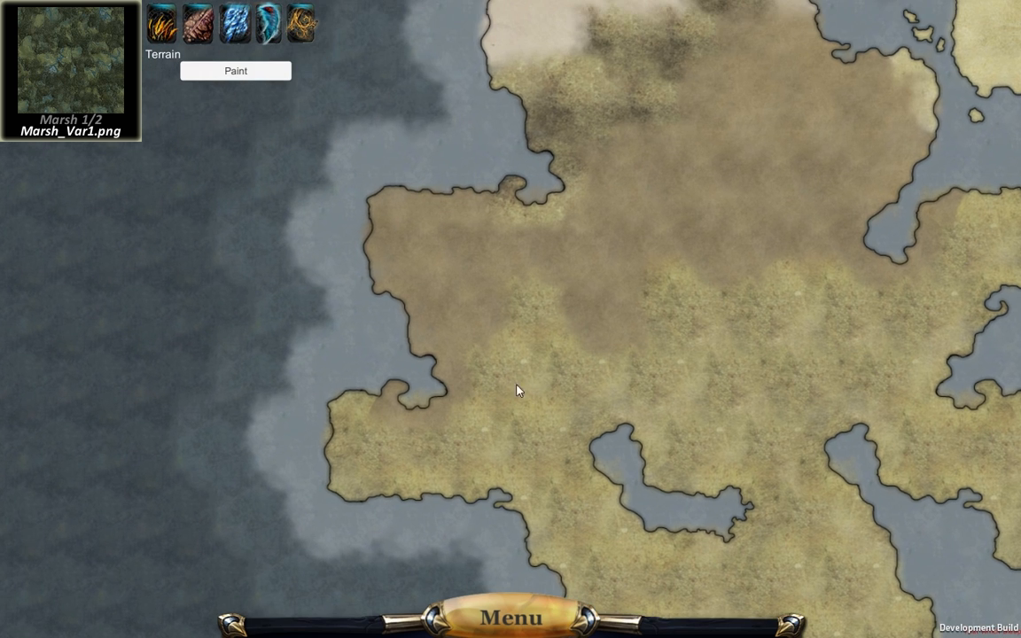
{"action": "left_click_drag", "start_coordinate": [635, 310], "coordinate": [636, 187]}
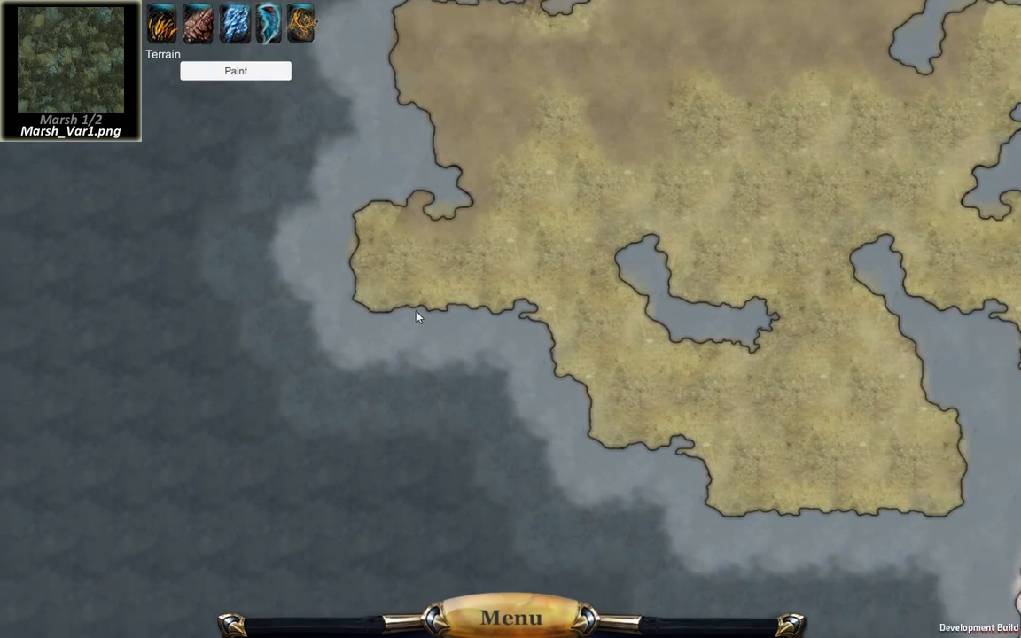
{"action": "left_click_drag", "start_coordinate": [694, 394], "coordinate": [315, 269]}
{"action": "left_click", "coordinate": [198, 32]}
{"action": "left_click_drag", "start_coordinate": [319, 141], "coordinate": [470, 440]}
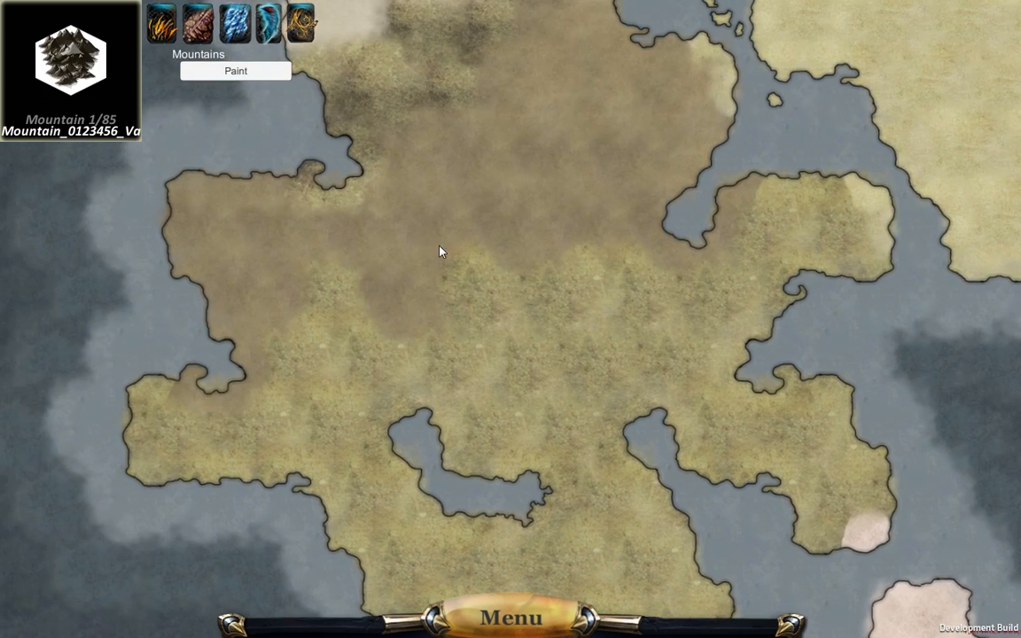
{"action": "left_click_drag", "start_coordinate": [439, 246], "coordinate": [393, 333]}
{"action": "left_click", "coordinate": [236, 75]}
{"action": "mouse_move", "coordinate": [328, 54]}
{"action": "left_mouse_down"}
{"action": "mouse_move", "coordinate": [395, 120]}
{"action": "mouse_move", "coordinate": [485, 364]}
{"action": "mouse_move", "coordinate": [479, 371]}
{"action": "mouse_move", "coordinate": [385, 286]}
{"action": "mouse_move", "coordinate": [280, 387]}
{"action": "left_mouse_up"}
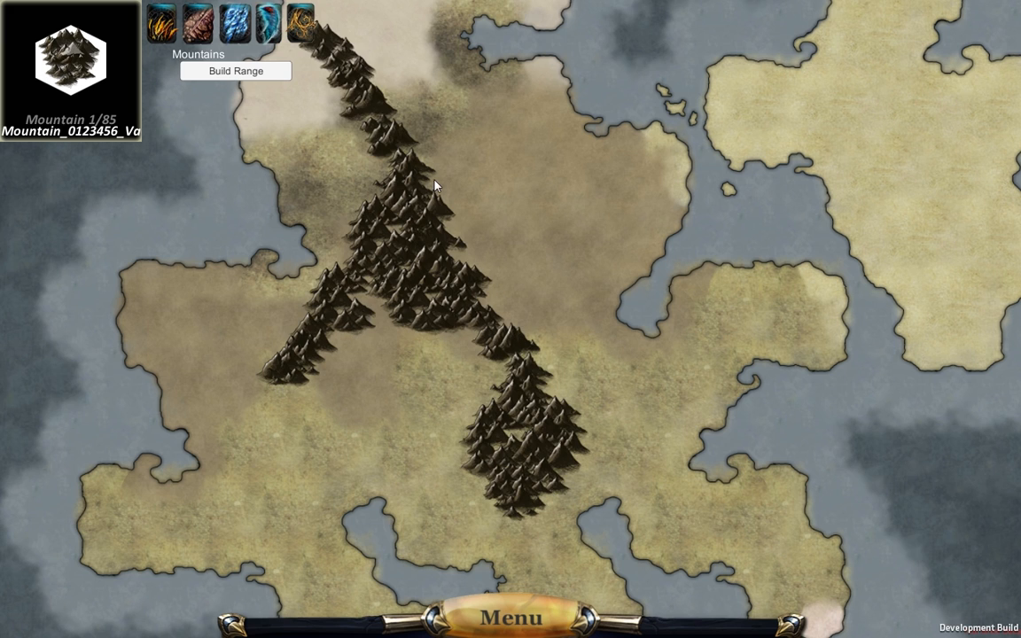
{"action": "mouse_move", "coordinate": [435, 184]}
{"action": "left_mouse_down"}
{"action": "mouse_move", "coordinate": [490, 164]}
{"action": "mouse_move", "coordinate": [586, 175]}
{"action": "mouse_move", "coordinate": [645, 227]}
{"action": "left_mouse_up"}
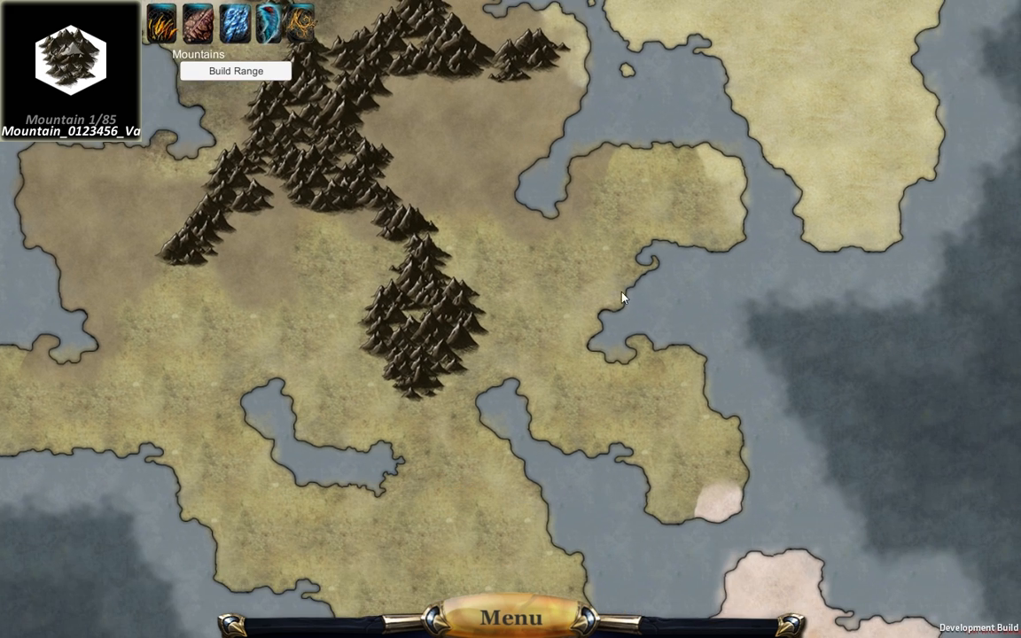
- Build a short mountain range near the main continent's southern end and a small one on the southeastern island
{"action": "mouse_move", "coordinate": [564, 440]}
{"action": "left_mouse_down"}
{"action": "mouse_move", "coordinate": [544, 185]}
{"action": "mouse_move", "coordinate": [584, 169]}
{"action": "left_mouse_up"}
{"action": "left_click_drag", "start_coordinate": [450, 257], "coordinate": [350, 266]}
{"action": "left_click_drag", "start_coordinate": [742, 401], "coordinate": [497, 310]}
{"action": "left_click_drag", "start_coordinate": [579, 300], "coordinate": [601, 312]}
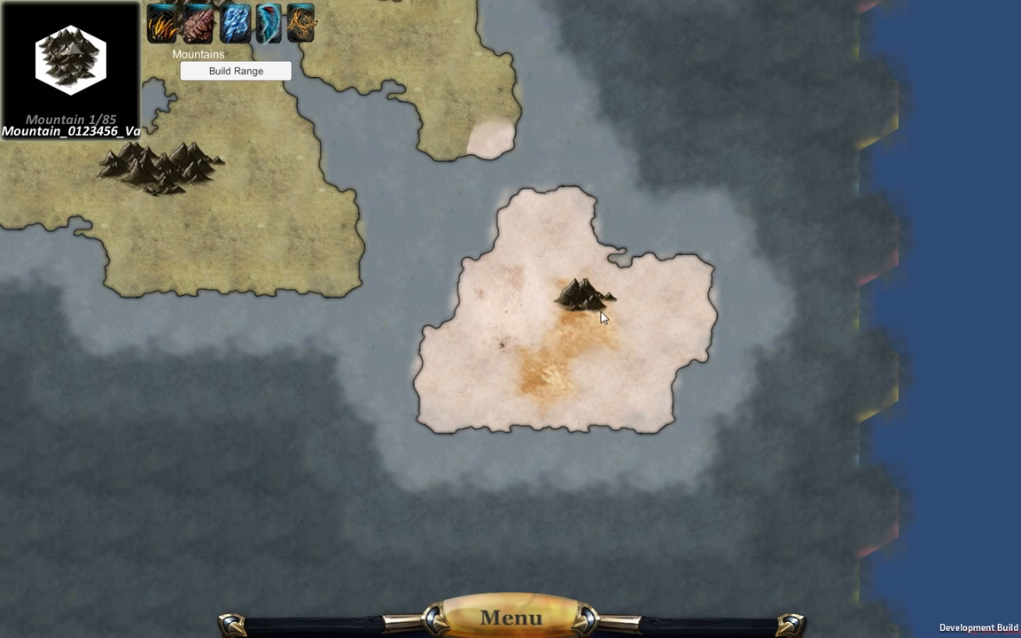
- Build a mountain range on the eastern island and a small group in the northern tundra
{"action": "key", "text": "w"}
{"action": "left_click_drag", "start_coordinate": [576, 229], "coordinate": [675, 285]}
{"action": "key", "text": "w"}
{"action": "key", "text": "a"}
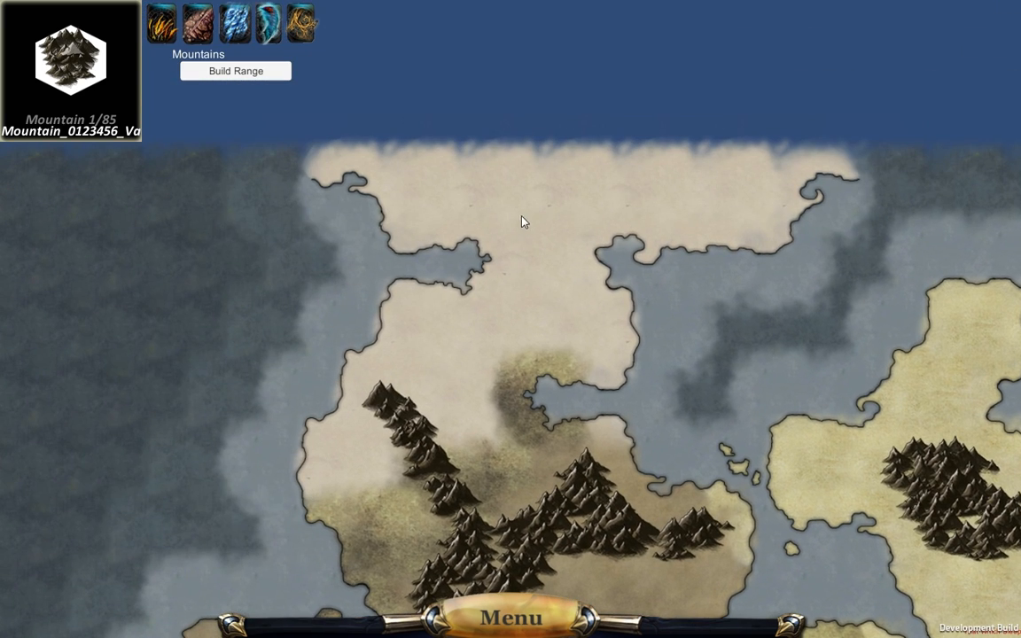
{"action": "left_click", "coordinate": [512, 183]}
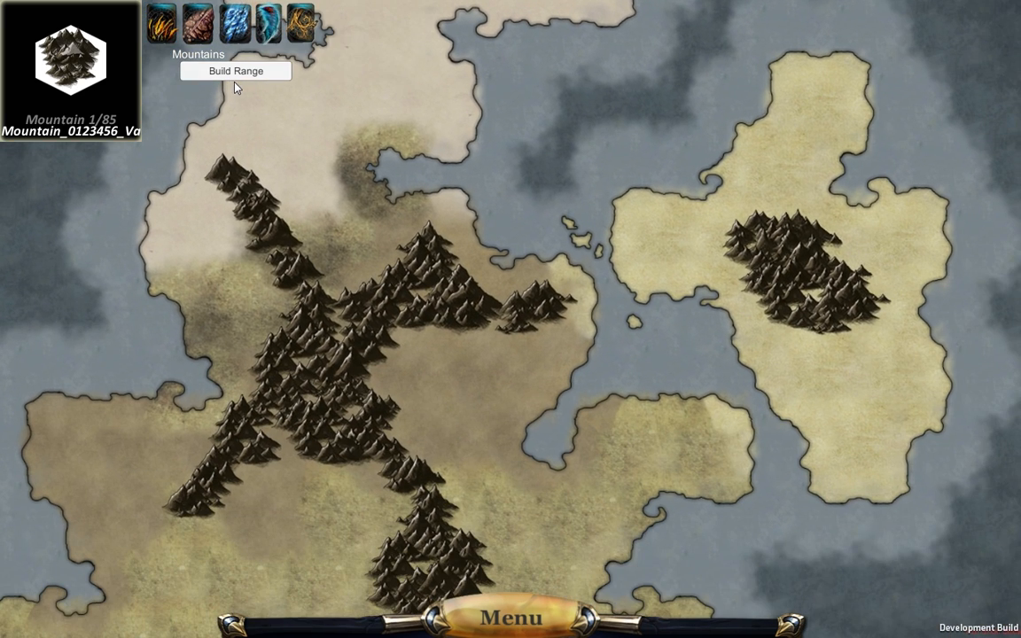
- Switch mountains to Paint mode and replace single hexes in the central range with Mountain_45_Var1 and Mountain_456_Var1
{"action": "left_click", "coordinate": [246, 72]}
{"action": "key", "text": "s"}
{"action": "key", "text": "d"}
{"action": "scroll", "coordinate": [375, 253], "scroll_direction": "down", "scroll_amount": 6}
{"action": "key", "text": "w"}
{"action": "key", "text": "a"}
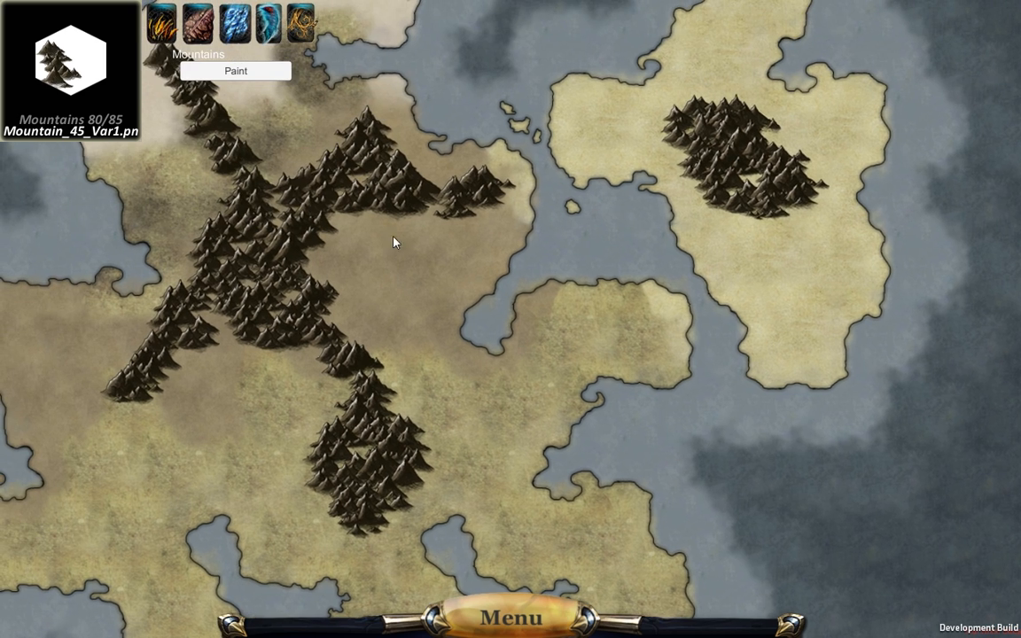
{"action": "left_click", "coordinate": [391, 192]}
{"action": "scroll", "coordinate": [341, 182], "scroll_direction": "down", "scroll_amount": 2}
{"action": "scroll", "coordinate": [276, 249], "scroll_direction": "up", "scroll_amount": 1}
{"action": "left_click", "coordinate": [266, 255]}
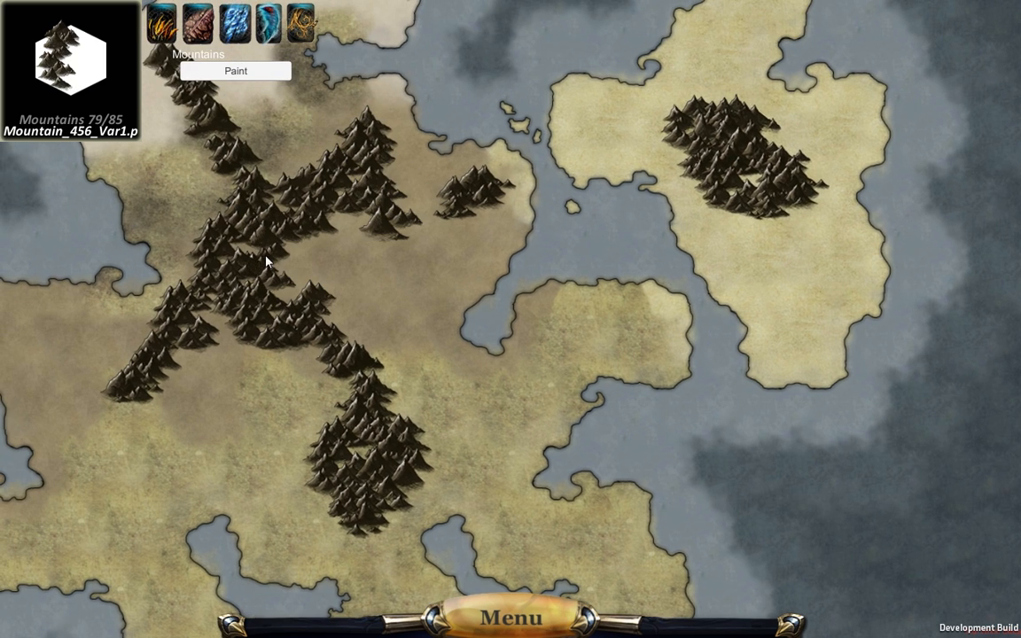
- Paint a Mountain_3_Var1 hex into the round mountain cluster at the lower end of the central range
{"action": "scroll", "coordinate": [269, 280], "scroll_direction": "down", "scroll_amount": 1}
{"action": "key", "text": "s"}
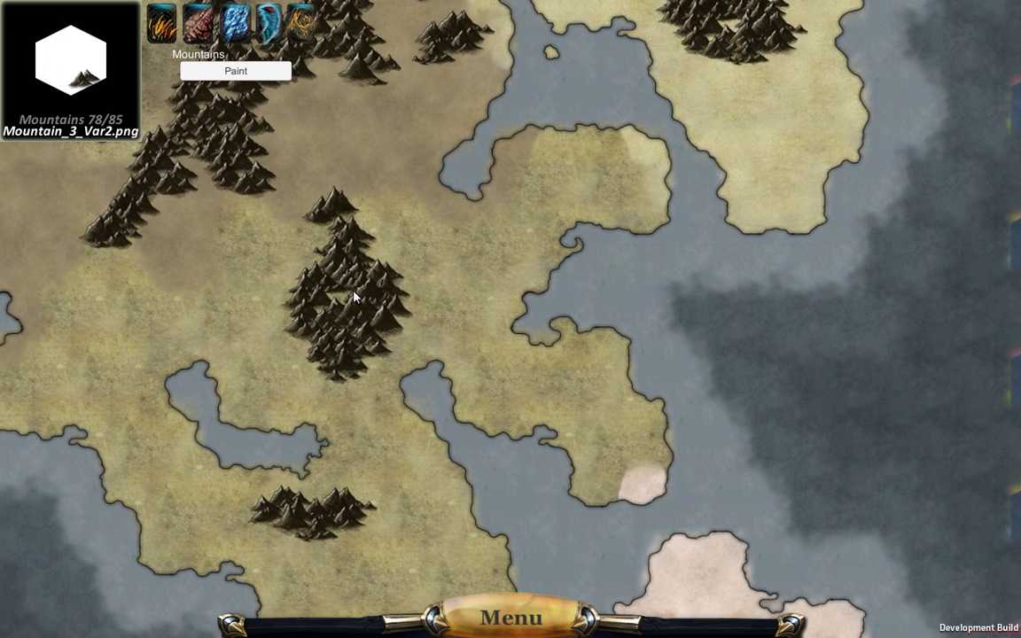
{"action": "scroll", "coordinate": [353, 293], "scroll_direction": "down", "scroll_amount": 1}
{"action": "left_click", "coordinate": [353, 292]}
- Look over the mountain ranges across the main continent and the surrounding coasts
{"action": "key", "text": "w"}
{"action": "key", "text": "a"}
{"action": "key", "text": "w"}
{"action": "key", "text": "a"}
{"action": "key", "text": "s"}
{"action": "key", "text": "d"}
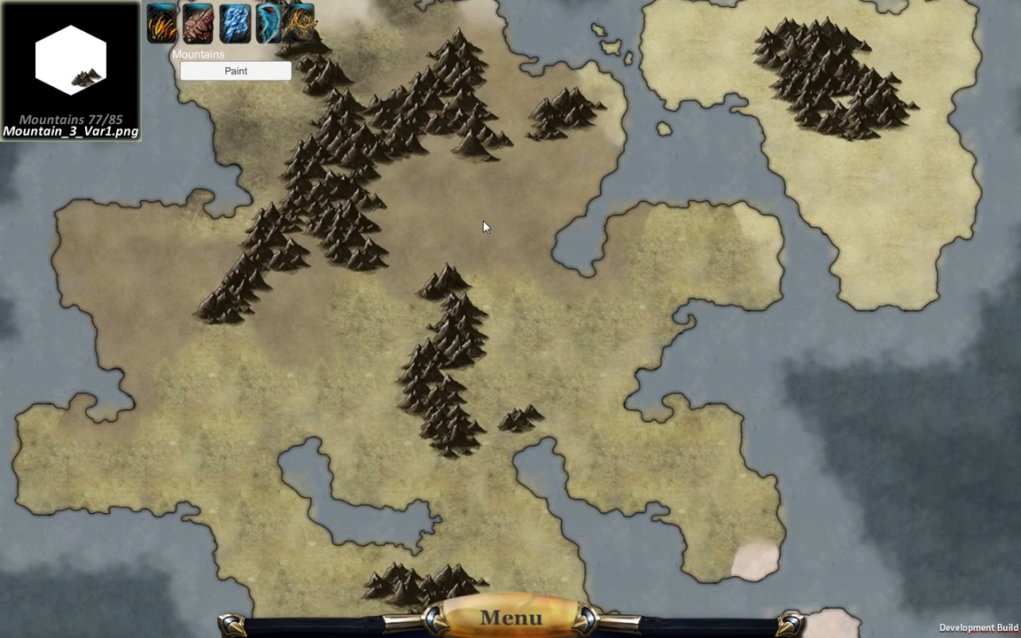
{"action": "key", "text": "w"}
{"action": "key", "text": "a"}
{"action": "key", "text": "w"}
{"action": "key", "text": "d"}
{"action": "key", "text": "w"}
{"action": "key", "text": "d"}
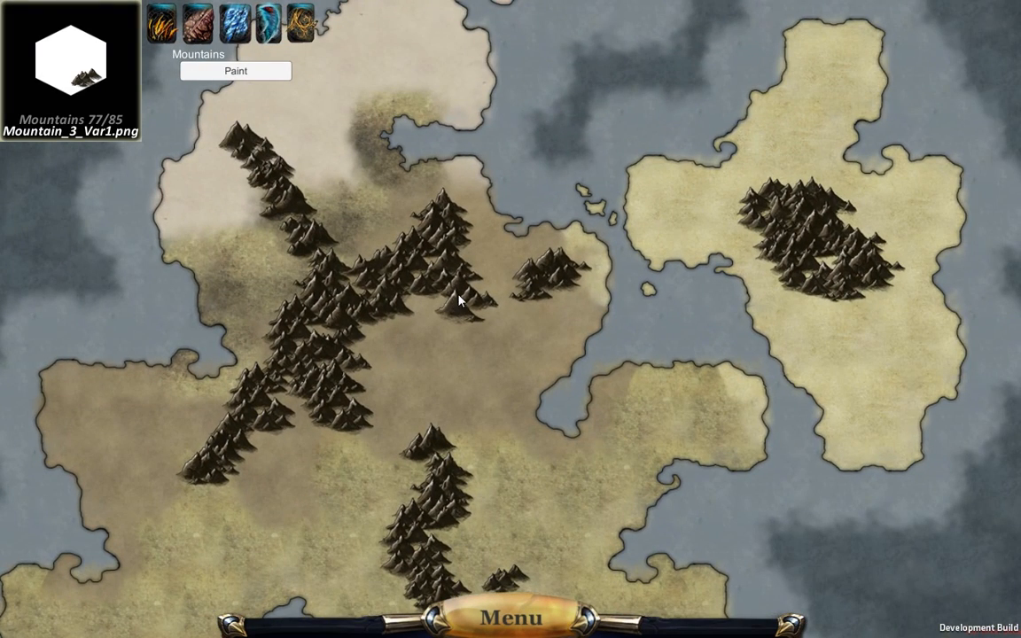
{"action": "key", "text": "w"}
{"action": "key", "text": "a"}
{"action": "key", "text": "s"}
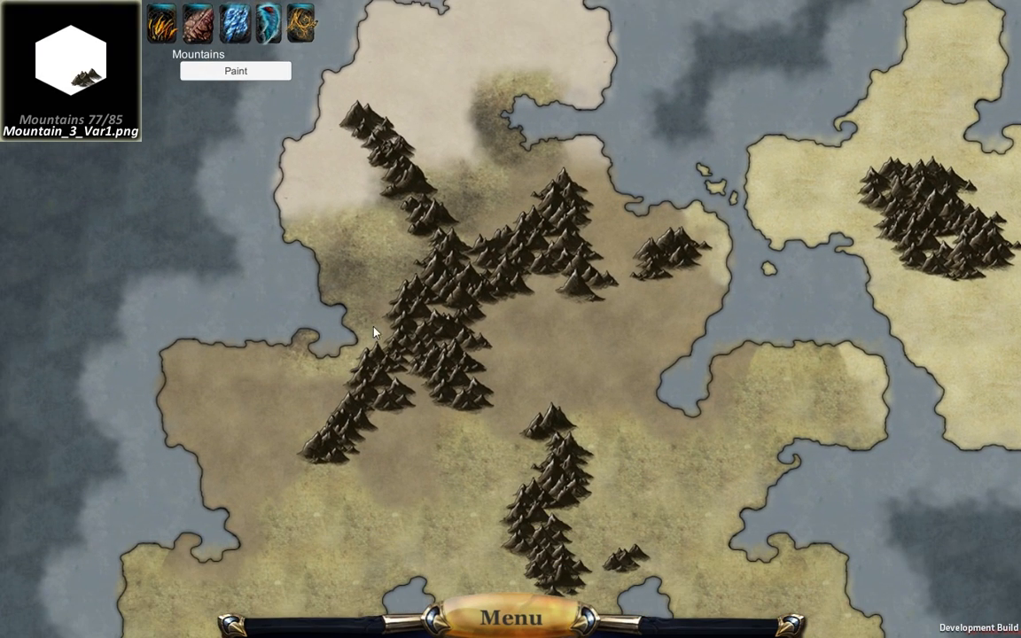
{"action": "left_click_drag", "start_coordinate": [470, 340], "coordinate": [374, 420]}
{"action": "left_click_drag", "start_coordinate": [570, 387], "coordinate": [360, 364]}
{"action": "left_click_drag", "start_coordinate": [436, 493], "coordinate": [382, 239]}
{"action": "mouse_move", "coordinate": [501, 248]}
{"action": "left_mouse_down"}
{"action": "mouse_move", "coordinate": [384, 312]}
{"action": "mouse_move", "coordinate": [406, 439]}
{"action": "left_mouse_up"}
{"action": "left_click_drag", "start_coordinate": [328, 270], "coordinate": [488, 281]}
- Switch to coasts and paint marsh terrain on coastal hexes along the main continent's southern edge, using Marsh_Var2 and Marsh_Var1
{"action": "left_click", "coordinate": [235, 25]}
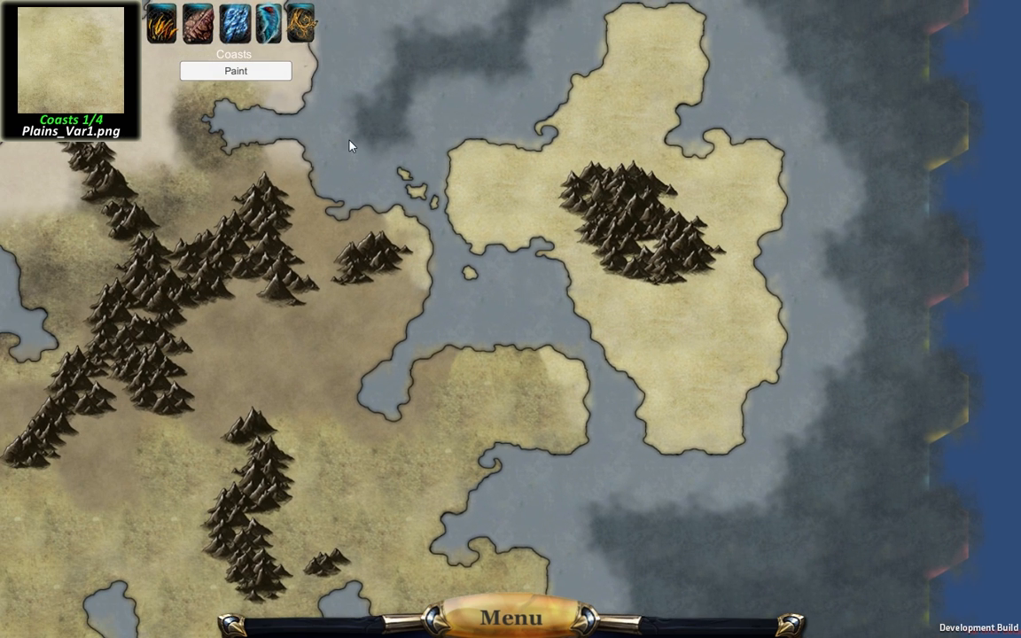
{"action": "left_click_drag", "start_coordinate": [350, 146], "coordinate": [478, 235]}
{"action": "mouse_move", "coordinate": [222, 202]}
{"action": "left_mouse_down"}
{"action": "mouse_move", "coordinate": [312, 174]}
{"action": "mouse_move", "coordinate": [327, 6]}
{"action": "left_mouse_up"}
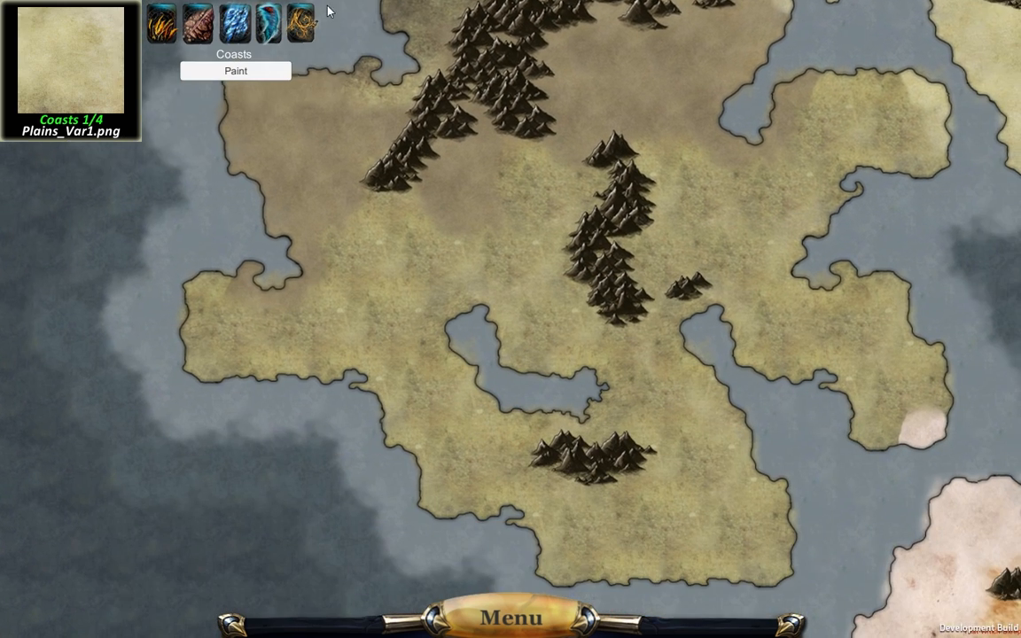
{"action": "left_click_drag", "start_coordinate": [469, 479], "coordinate": [456, 341]}
{"action": "scroll", "coordinate": [548, 425], "scroll_direction": "down", "scroll_amount": 1}
{"action": "scroll", "coordinate": [567, 427], "scroll_direction": "down", "scroll_amount": 5}
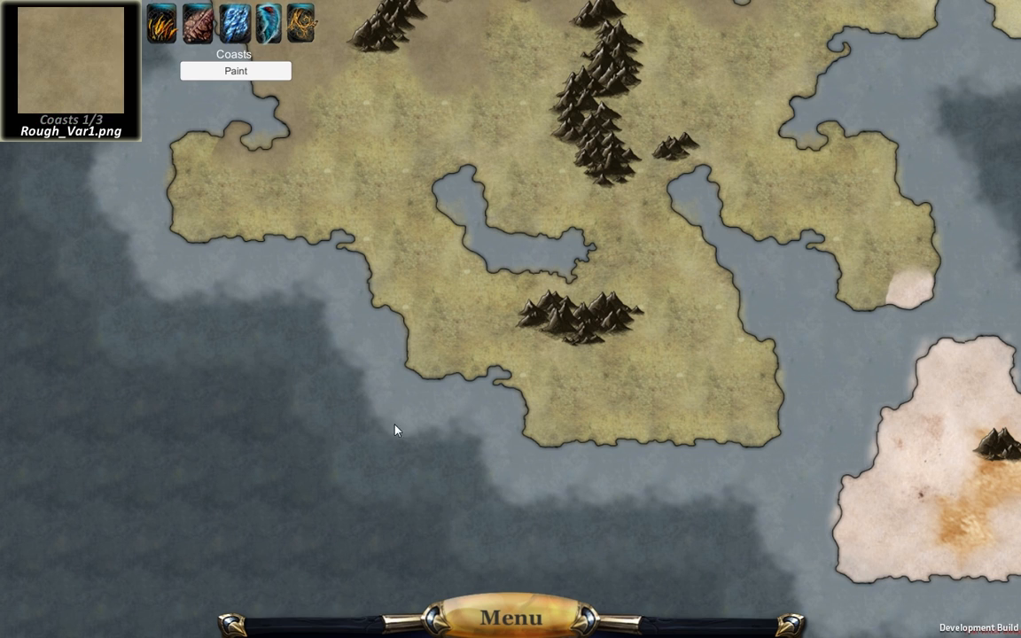
{"action": "left_click_drag", "start_coordinate": [607, 425], "coordinate": [406, 428]}
{"action": "scroll", "coordinate": [390, 454], "scroll_direction": "down", "scroll_amount": 1}
{"action": "scroll", "coordinate": [406, 428], "scroll_direction": "down", "scroll_amount": 4}
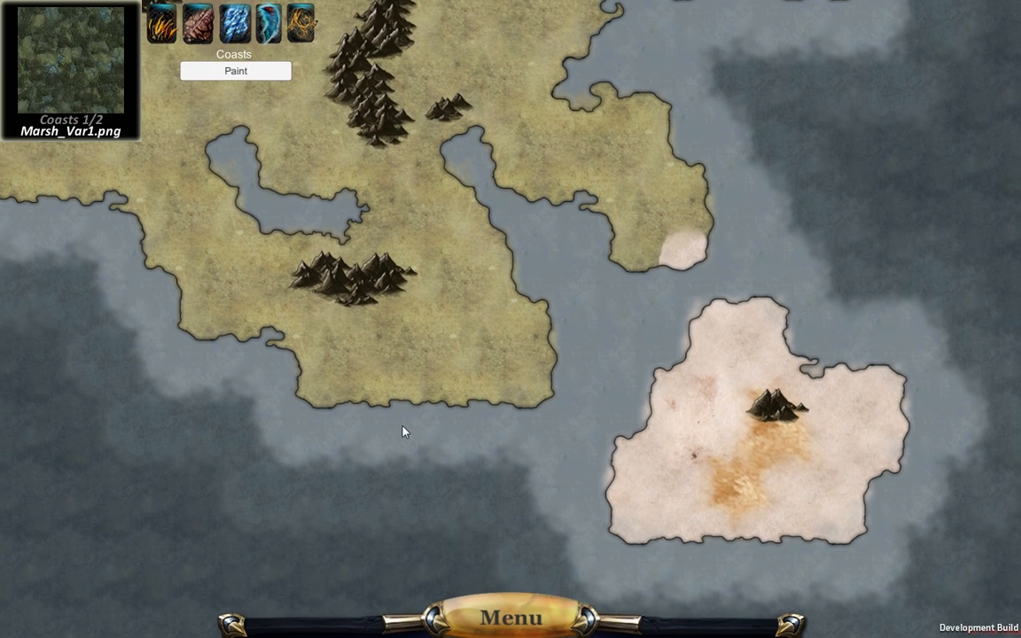
{"action": "scroll", "coordinate": [404, 419], "scroll_direction": "down", "scroll_amount": 3}
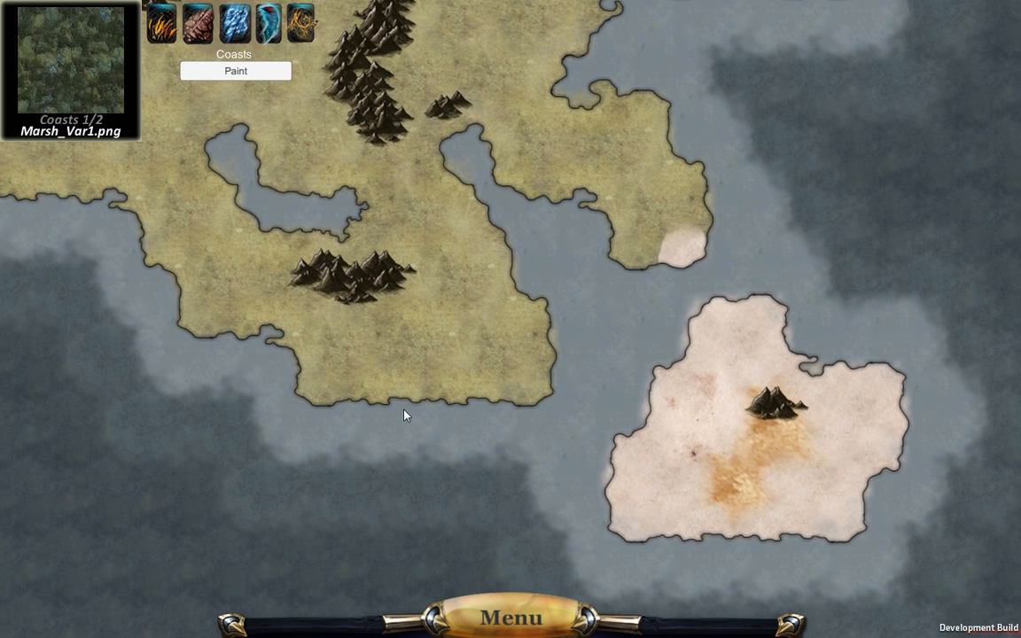
{"action": "left_click", "coordinate": [366, 404]}
{"action": "left_click", "coordinate": [427, 405]}
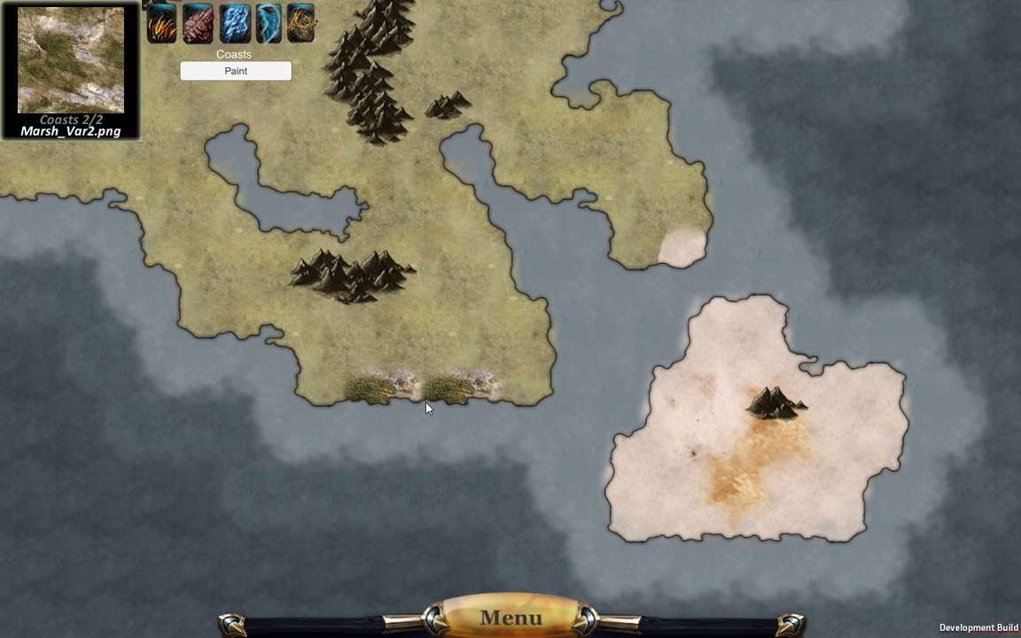
{"action": "left_click_drag", "start_coordinate": [373, 408], "coordinate": [454, 435]}
{"action": "scroll", "coordinate": [393, 424], "scroll_direction": "up", "scroll_amount": 1}
- Paint Tundra_Var1 on the coastal hexes just south of the main continent's northeastern inlet
{"action": "scroll", "coordinate": [454, 435], "scroll_direction": "down", "scroll_amount": 2}
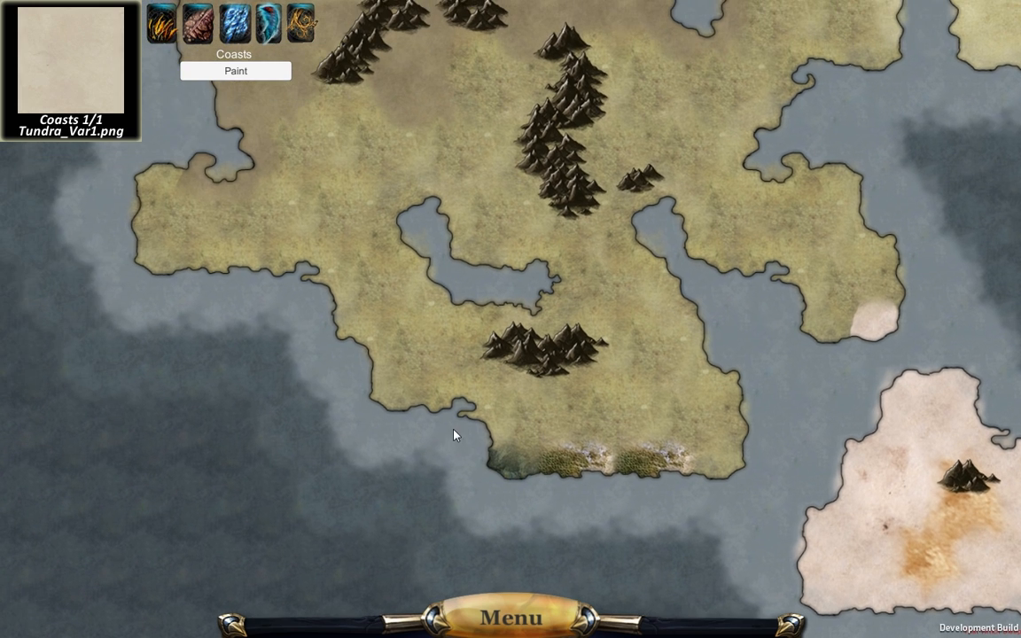
{"action": "left_click_drag", "start_coordinate": [470, 237], "coordinate": [339, 362]}
{"action": "left_click_drag", "start_coordinate": [545, 280], "coordinate": [369, 441]}
{"action": "left_click_drag", "start_coordinate": [430, 271], "coordinate": [543, 487]}
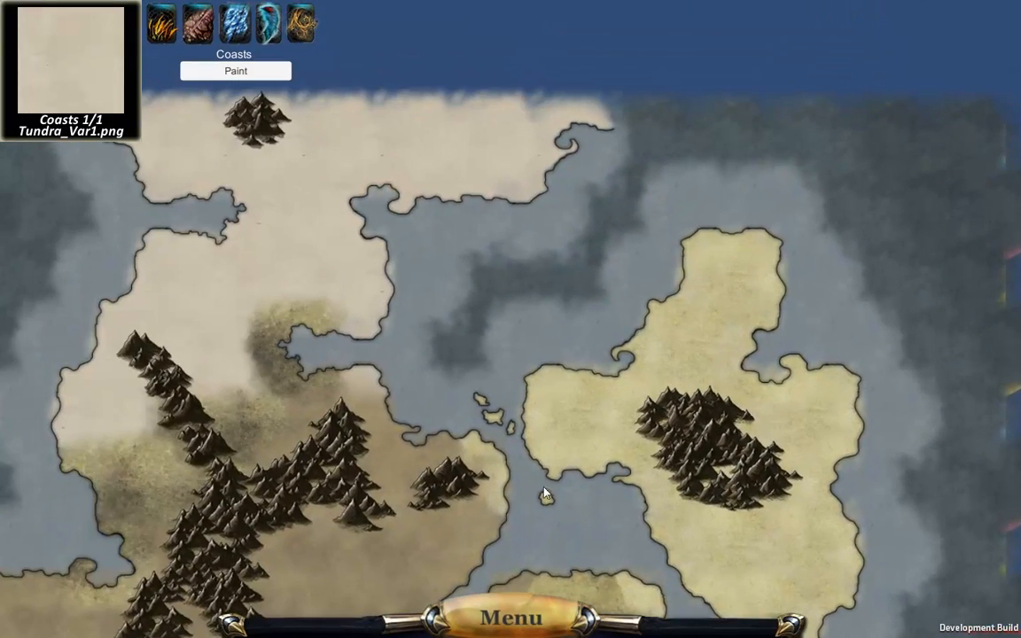
{"action": "left_click_drag", "start_coordinate": [346, 355], "coordinate": [422, 387]}
{"action": "left_click", "coordinate": [402, 386]}
- Switch coast editing from Paint to Shape and change the coastline shape at the rough region's northwestern corner
{"action": "mouse_move", "coordinate": [539, 476]}
{"action": "left_mouse_down"}
{"action": "mouse_move", "coordinate": [516, 347]}
{"action": "mouse_move", "coordinate": [540, 182]}
{"action": "left_mouse_up"}
{"action": "scroll", "coordinate": [550, 351], "scroll_direction": "up", "scroll_amount": 2}
{"action": "left_click_drag", "start_coordinate": [654, 439], "coordinate": [671, 284]}
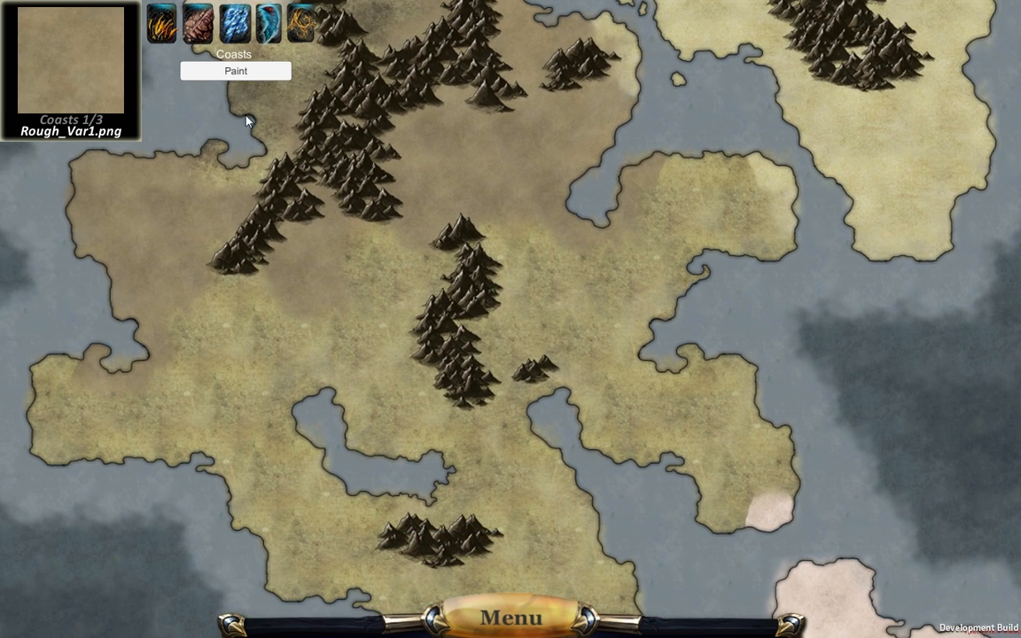
{"action": "left_click", "coordinate": [238, 75]}
{"action": "left_click_drag", "start_coordinate": [185, 133], "coordinate": [387, 255]}
{"action": "scroll", "coordinate": [311, 234], "scroll_direction": "up", "scroll_amount": 1}
{"action": "left_click", "coordinate": [311, 234]}
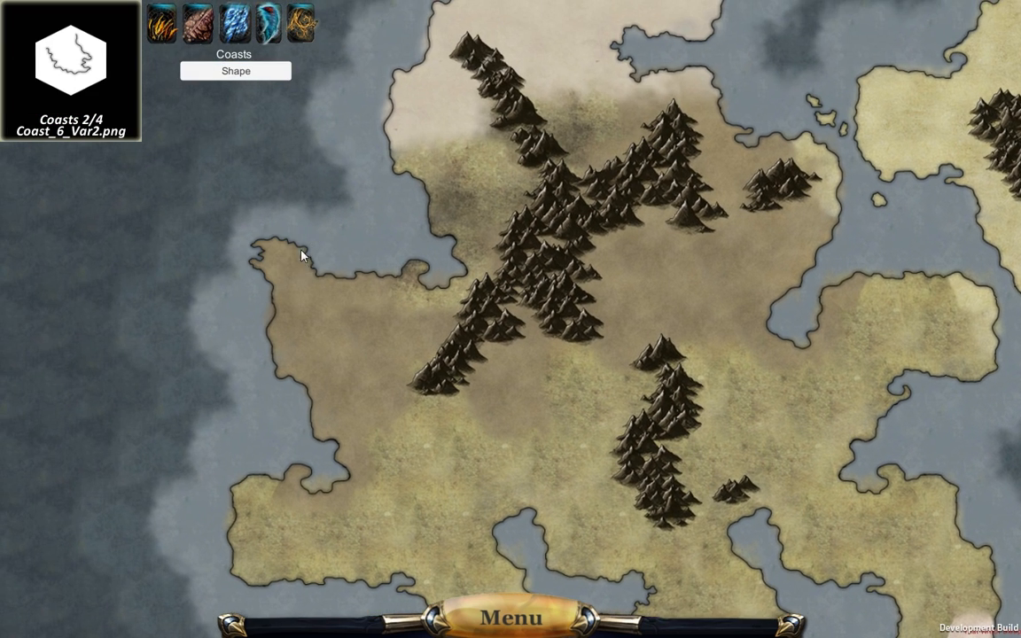
- Change the coastline shapes of two hexes along the main continent's western shore to form narrow spurs
{"action": "left_click_drag", "start_coordinate": [302, 250], "coordinate": [304, 163]}
{"action": "scroll", "coordinate": [258, 252], "scroll_direction": "up", "scroll_amount": 1}
{"action": "left_click", "coordinate": [250, 277]}
{"action": "left_click_drag", "start_coordinate": [268, 327], "coordinate": [291, 234]}
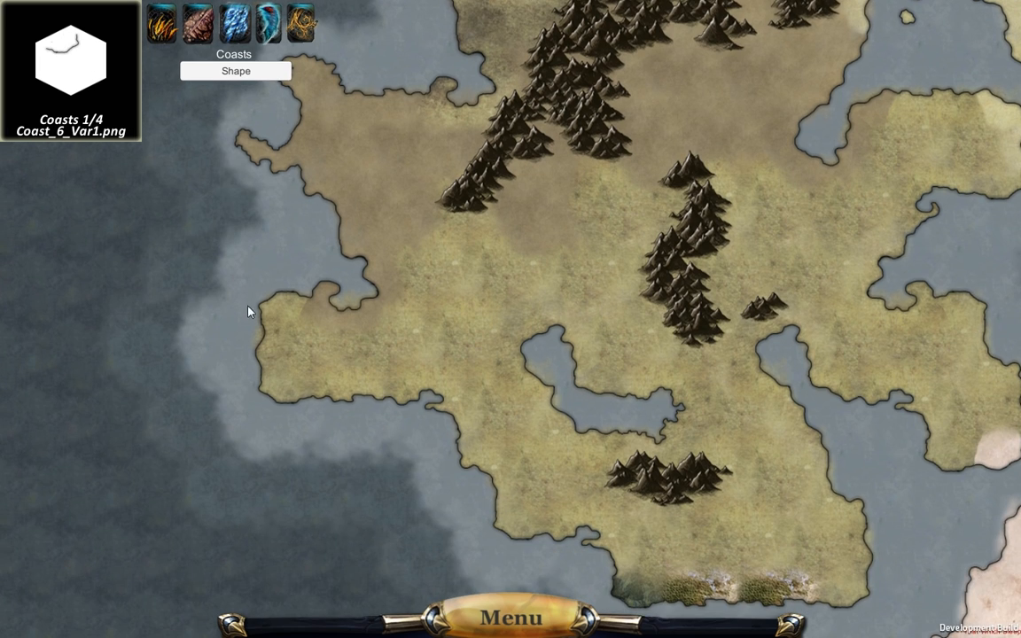
{"action": "scroll", "coordinate": [241, 328], "scroll_direction": "up", "scroll_amount": 1}
{"action": "left_click", "coordinate": [241, 328]}
- Cycle the coastline shapes on the southwestern spur and on the hooked stretch of coast west of the inland lake
{"action": "left_click_drag", "start_coordinate": [314, 366], "coordinate": [167, 265]}
{"action": "scroll", "coordinate": [101, 248], "scroll_direction": "up", "scroll_amount": 1}
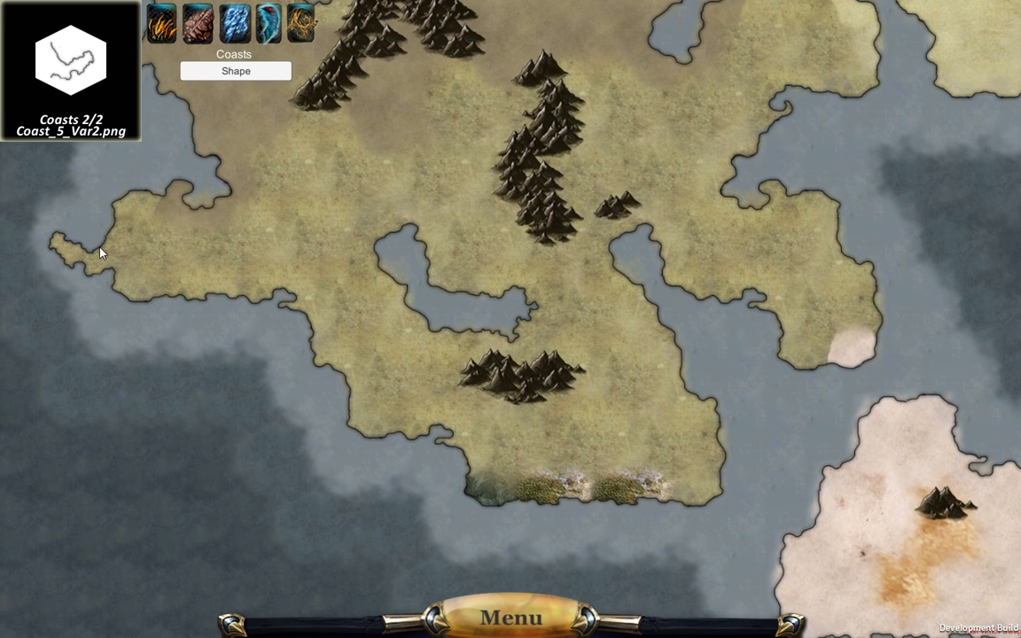
{"action": "left_click", "coordinate": [99, 253]}
{"action": "scroll", "coordinate": [269, 324], "scroll_direction": "up", "scroll_amount": 1}
{"action": "left_click", "coordinate": [269, 324]}
{"action": "left_click_drag", "start_coordinate": [414, 294], "coordinate": [279, 387]}
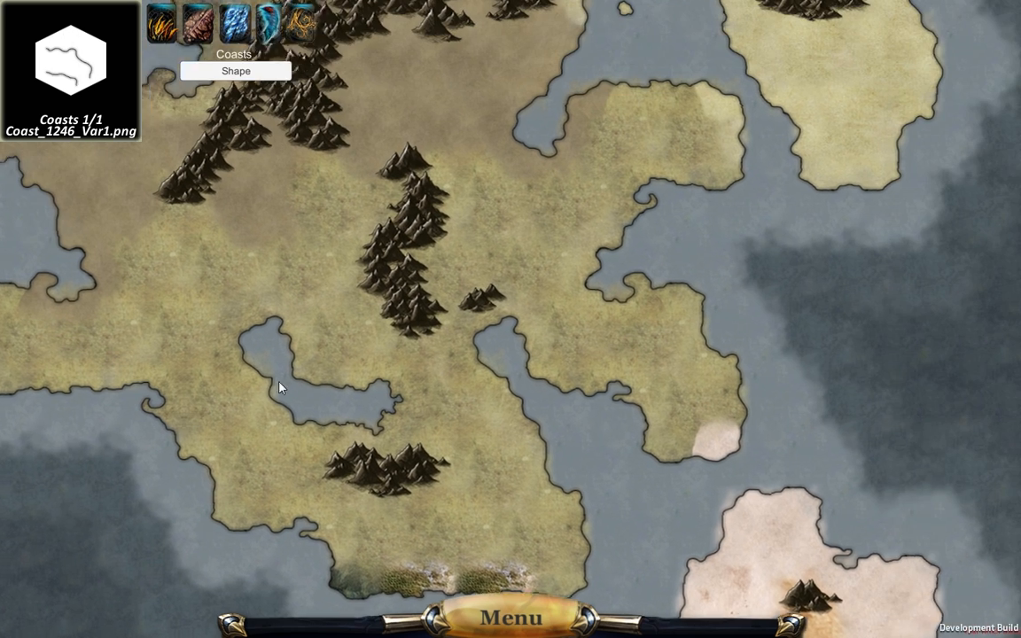
- Change the coastline shape at the eastern continent's southern tip to a ragged spur on its western corner
{"action": "left_click_drag", "start_coordinate": [480, 326], "coordinate": [369, 424]}
{"action": "left_click_drag", "start_coordinate": [447, 252], "coordinate": [346, 415]}
{"action": "left_click_drag", "start_coordinate": [600, 472], "coordinate": [486, 357]}
{"action": "scroll", "coordinate": [511, 355], "scroll_direction": "up", "scroll_amount": 1}
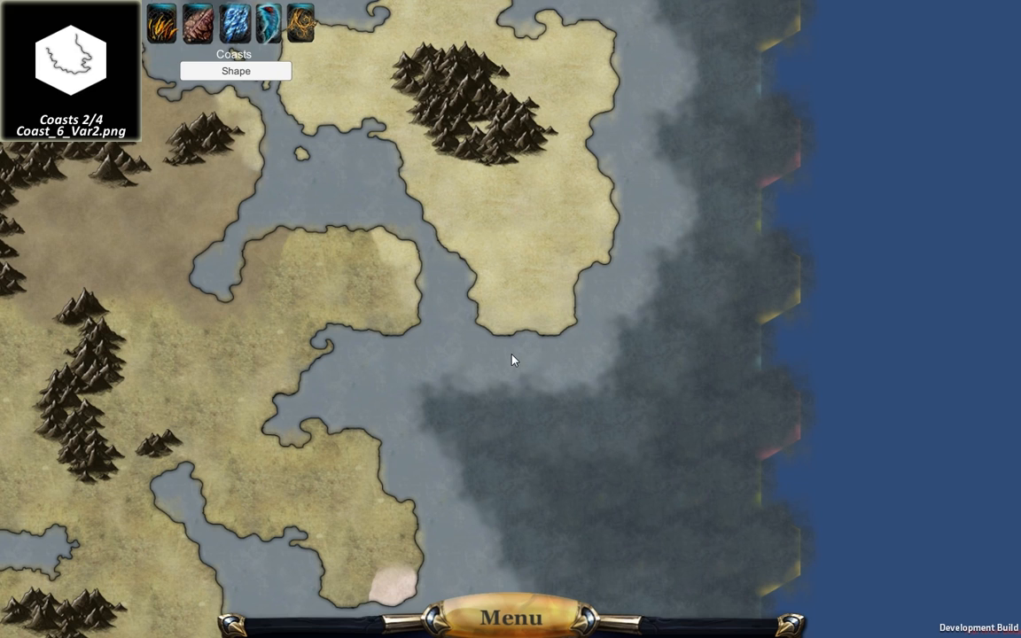
{"action": "left_click", "coordinate": [511, 355]}
- Change the coastline shape at the northwestern corner of the eastern continent's northern tip to Coast_6_Var3
{"action": "left_click_drag", "start_coordinate": [543, 219], "coordinate": [553, 395]}
{"action": "left_click_drag", "start_coordinate": [474, 154], "coordinate": [488, 319]}
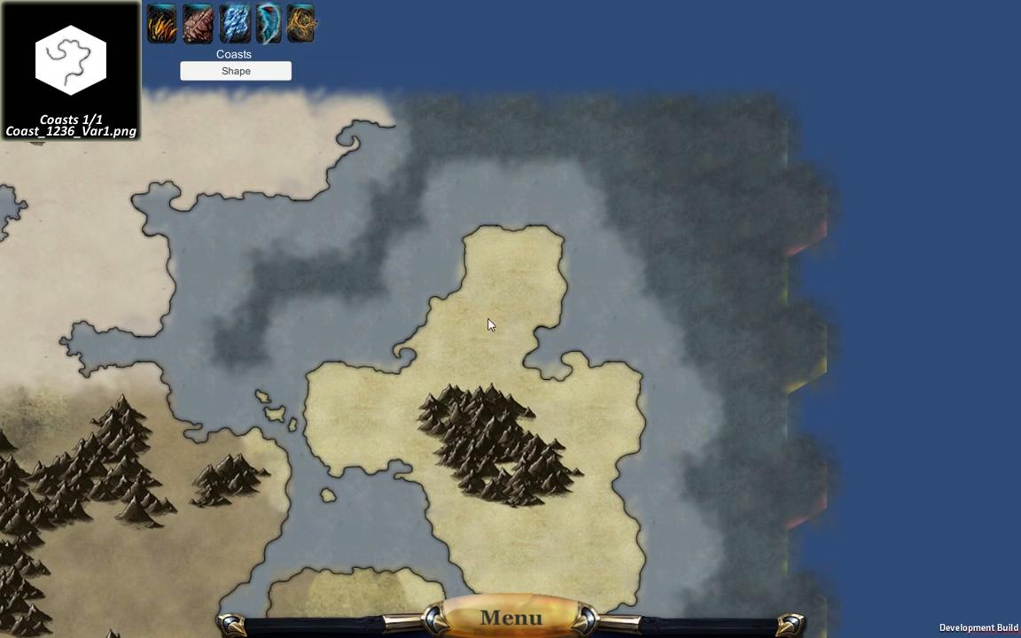
{"action": "scroll", "coordinate": [451, 225], "scroll_direction": "up", "scroll_amount": 1}
{"action": "left_click", "coordinate": [452, 213]}
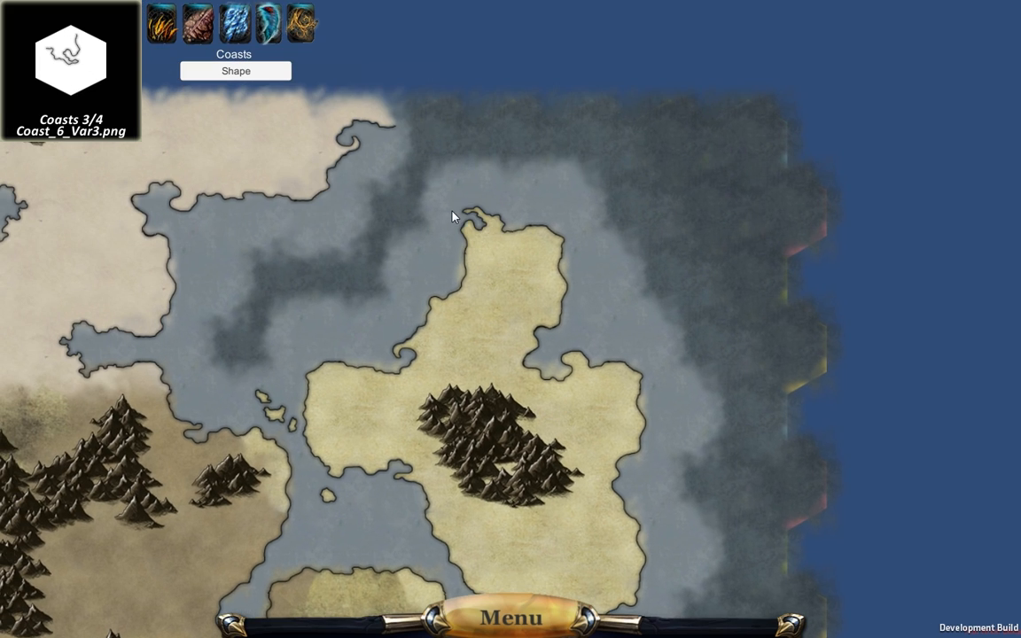
- Change the coastline shape at the eastern continent's northeastern corner to a ragged headland
{"action": "left_click_drag", "start_coordinate": [574, 265], "coordinate": [402, 274]}
{"action": "left_click_drag", "start_coordinate": [455, 314], "coordinate": [460, 257]}
{"action": "left_click", "coordinate": [421, 314]}
- Cycle the coastline shapes along the eastern continent's east shore to form a small knob-shaped headland
{"action": "left_click_drag", "start_coordinate": [528, 470], "coordinate": [501, 310]}
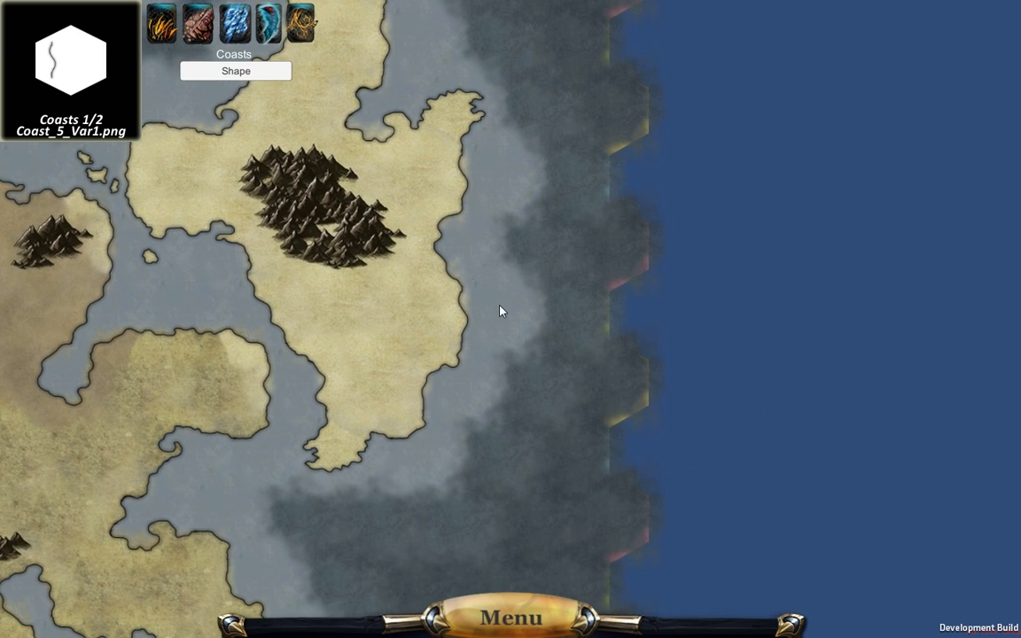
{"action": "scroll", "coordinate": [491, 317], "scroll_direction": "up", "scroll_amount": 1}
{"action": "left_click", "coordinate": [480, 318]}
{"action": "left_click", "coordinate": [480, 317]}
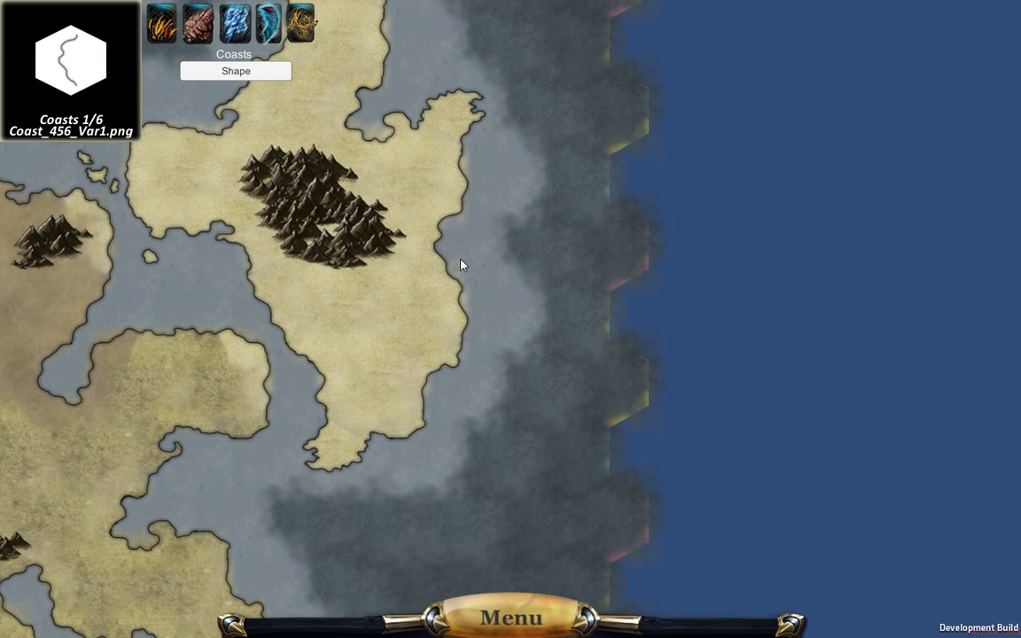
{"action": "left_click_drag", "start_coordinate": [452, 244], "coordinate": [458, 344]}
{"action": "left_click", "coordinate": [457, 343]}
- Change the coastline shape on the main continent's northeastern cape to a narrow spur reaching towards the eastern continent
{"action": "left_click_drag", "start_coordinate": [313, 252], "coordinate": [482, 208]}
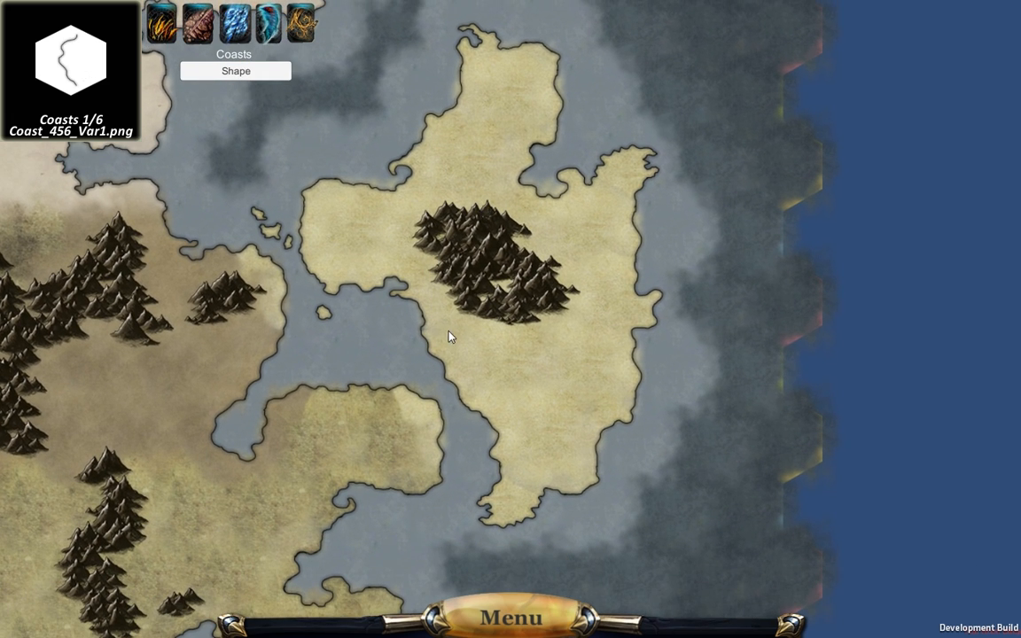
{"action": "left_click_drag", "start_coordinate": [480, 372], "coordinate": [473, 264]}
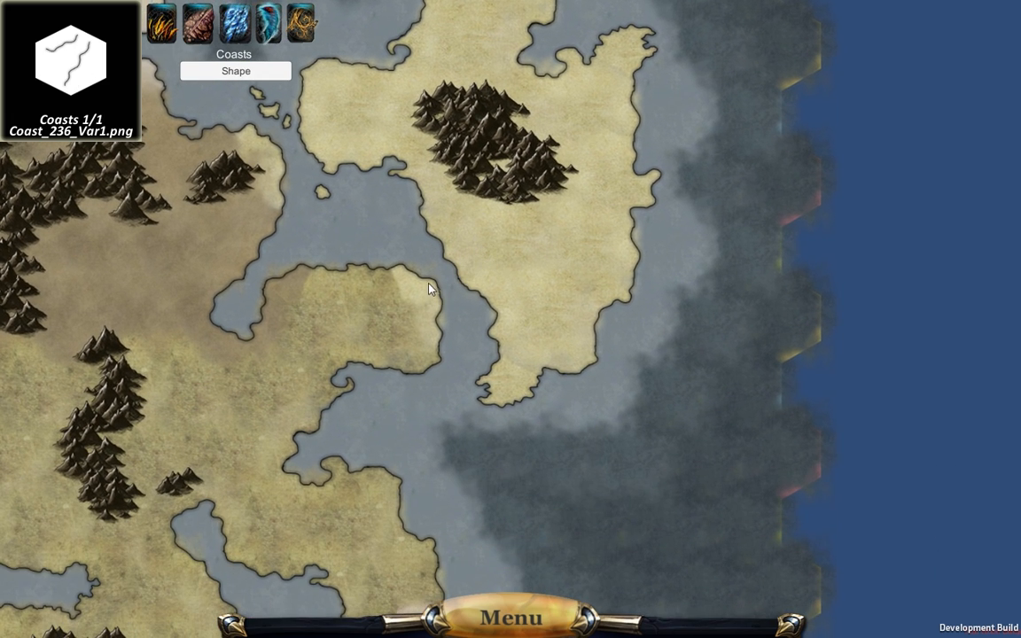
{"action": "left_click_drag", "start_coordinate": [368, 224], "coordinate": [475, 357]}
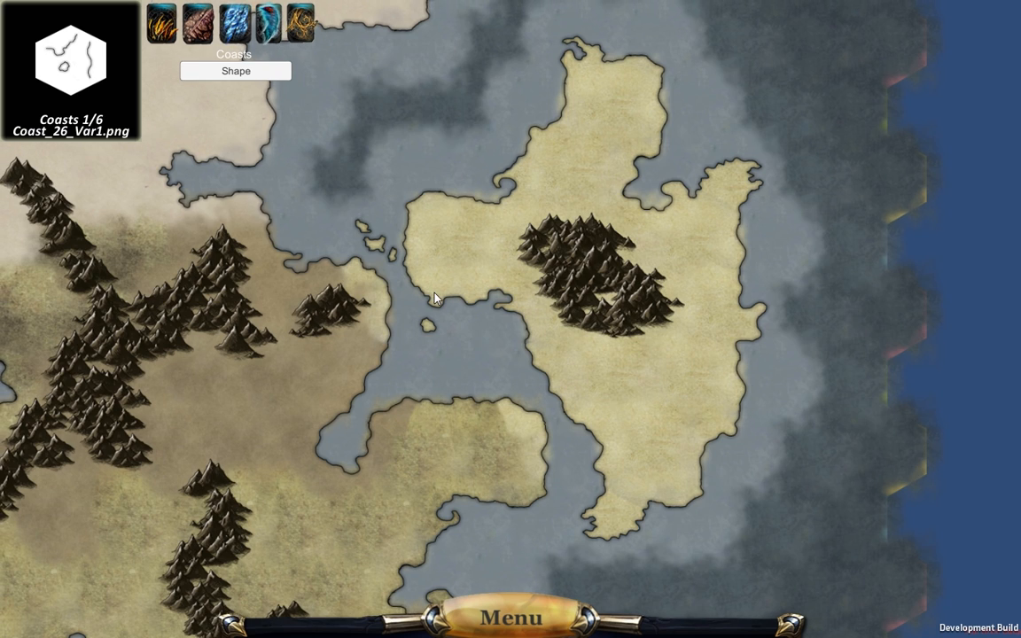
{"action": "left_click_drag", "start_coordinate": [434, 298], "coordinate": [490, 232]}
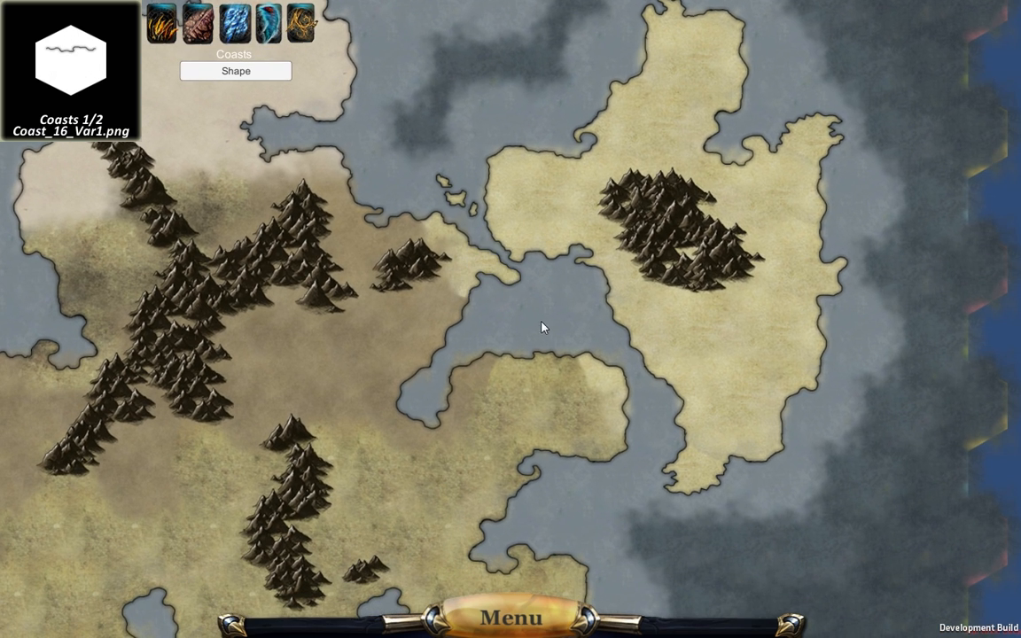
- Change the coastline shape at the head of the main continent's northeastern inlet to a narrow end with a tiny islet
{"action": "left_click_drag", "start_coordinate": [542, 326], "coordinate": [643, 255]}
{"action": "left_click_drag", "start_coordinate": [583, 274], "coordinate": [511, 340]}
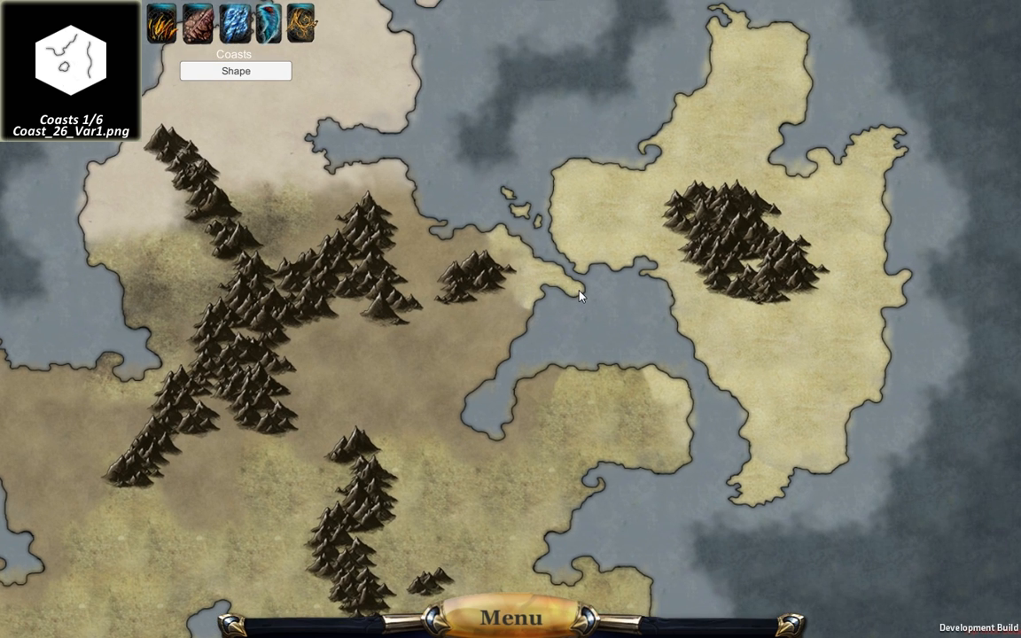
{"action": "left_click_drag", "start_coordinate": [575, 294], "coordinate": [484, 299]}
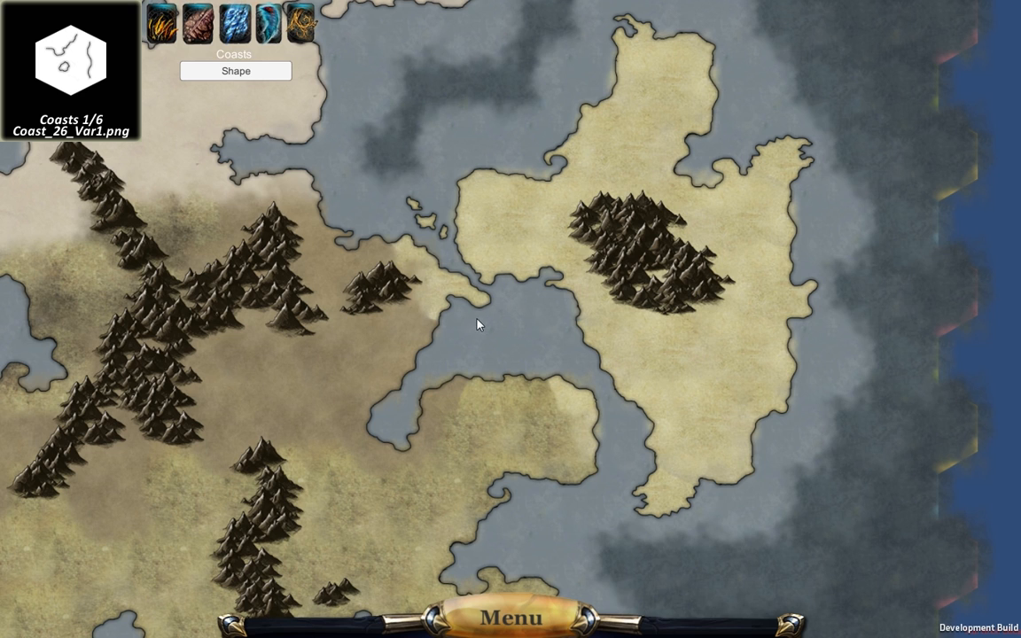
{"action": "left_click_drag", "start_coordinate": [479, 321], "coordinate": [639, 275]}
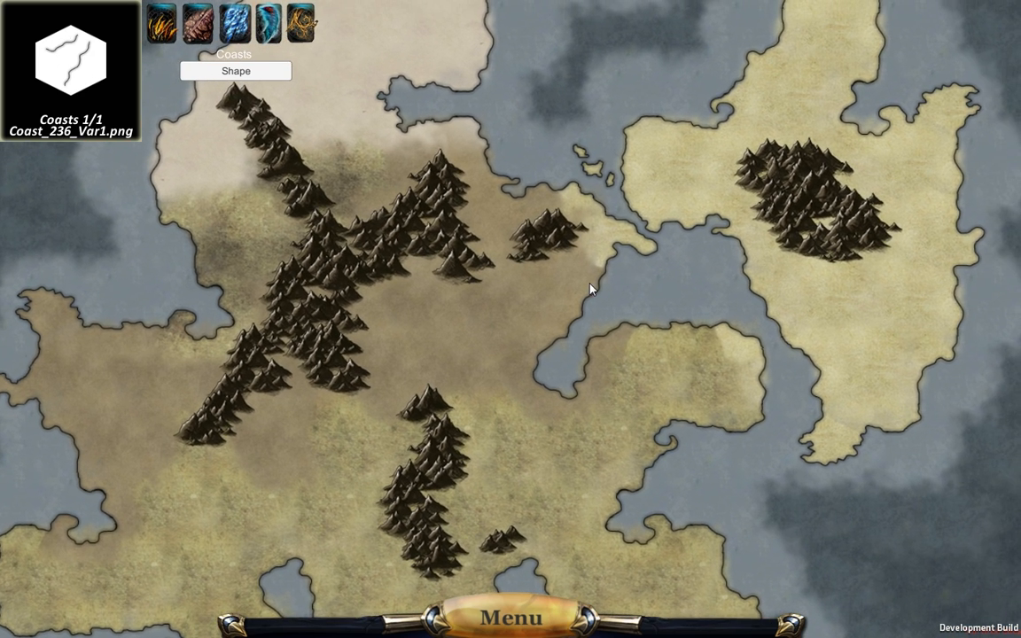
{"action": "left_click_drag", "start_coordinate": [562, 309], "coordinate": [439, 263]}
{"action": "left_click_drag", "start_coordinate": [428, 324], "coordinate": [602, 258]}
{"action": "scroll", "coordinate": [607, 256], "scroll_direction": "down", "scroll_amount": 1}
{"action": "left_click", "coordinate": [614, 255]}
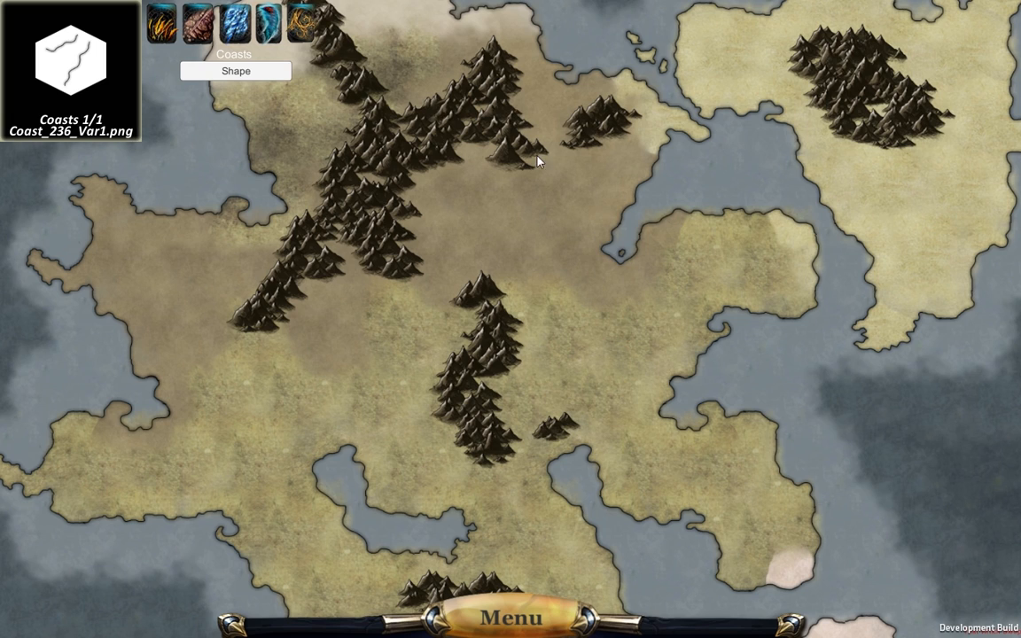
- Switch to Rivers with Smart Placement and draw a river from the main range's eastern end to the northeastern peninsula's east coast
{"action": "left_click", "coordinate": [267, 25]}
{"action": "left_click_drag", "start_coordinate": [530, 272], "coordinate": [432, 205]}
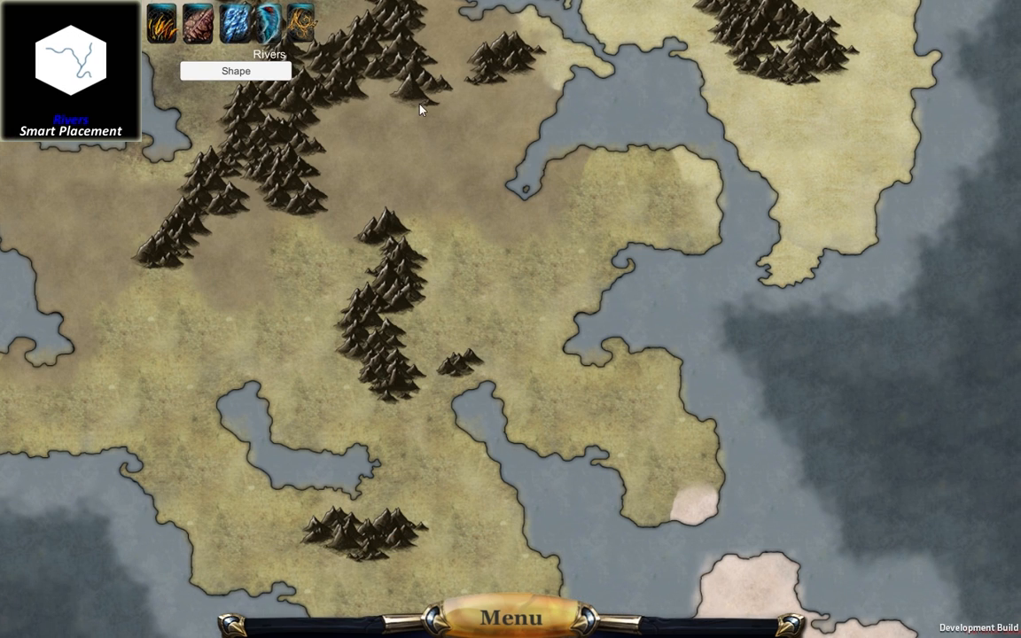
{"action": "left_click", "coordinate": [422, 91]}
{"action": "left_click", "coordinate": [400, 143]}
{"action": "left_click", "coordinate": [433, 199]}
{"action": "left_click", "coordinate": [483, 267]}
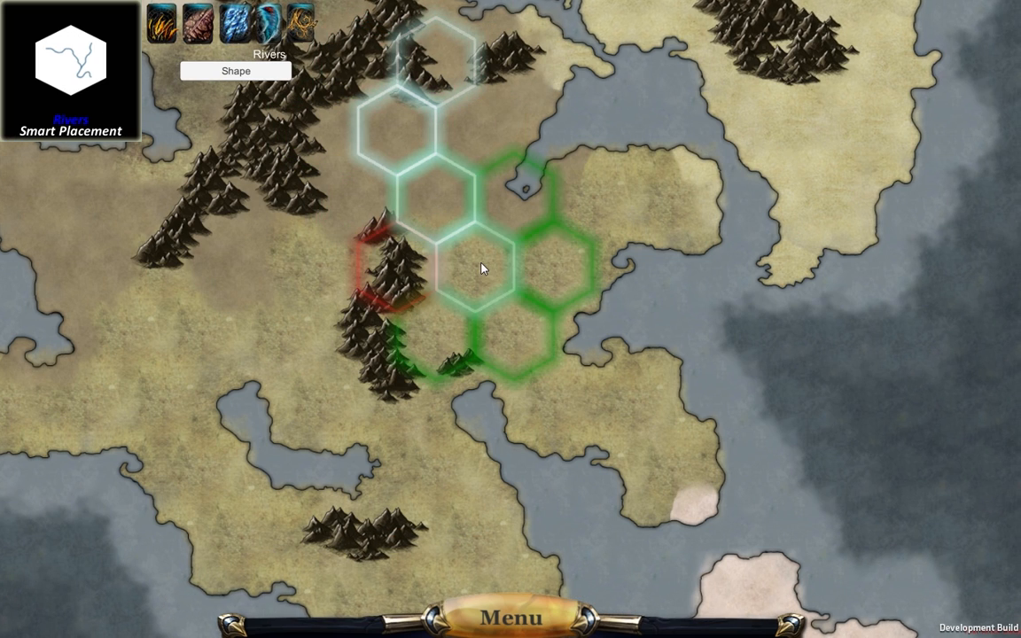
{"action": "left_click", "coordinate": [541, 268]}
{"action": "left_click", "coordinate": [592, 211]}
{"action": "left_click", "coordinate": [640, 210]}
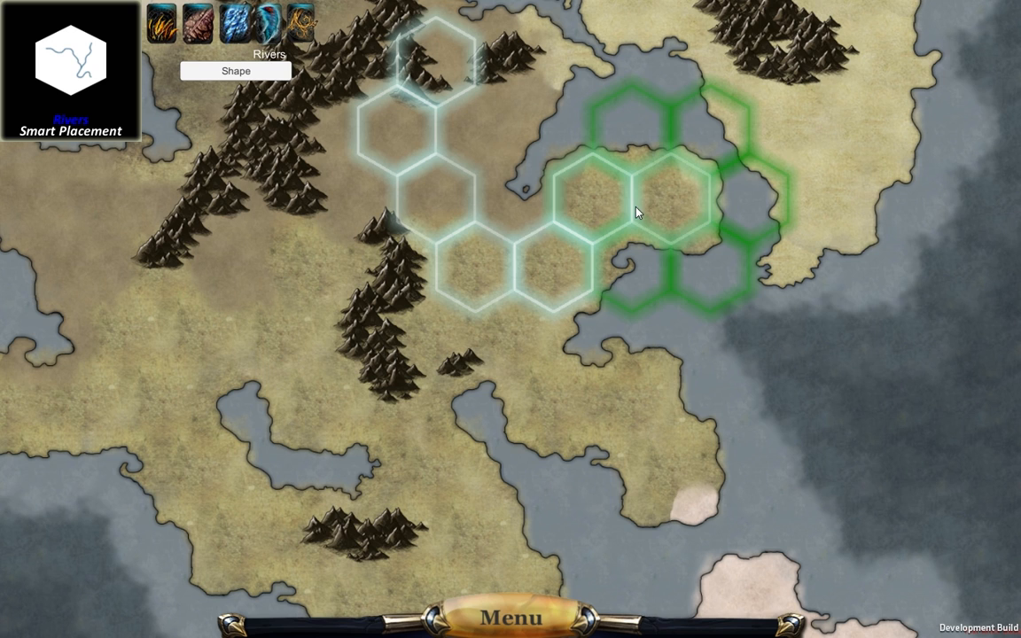
{"action": "left_click", "coordinate": [720, 213]}
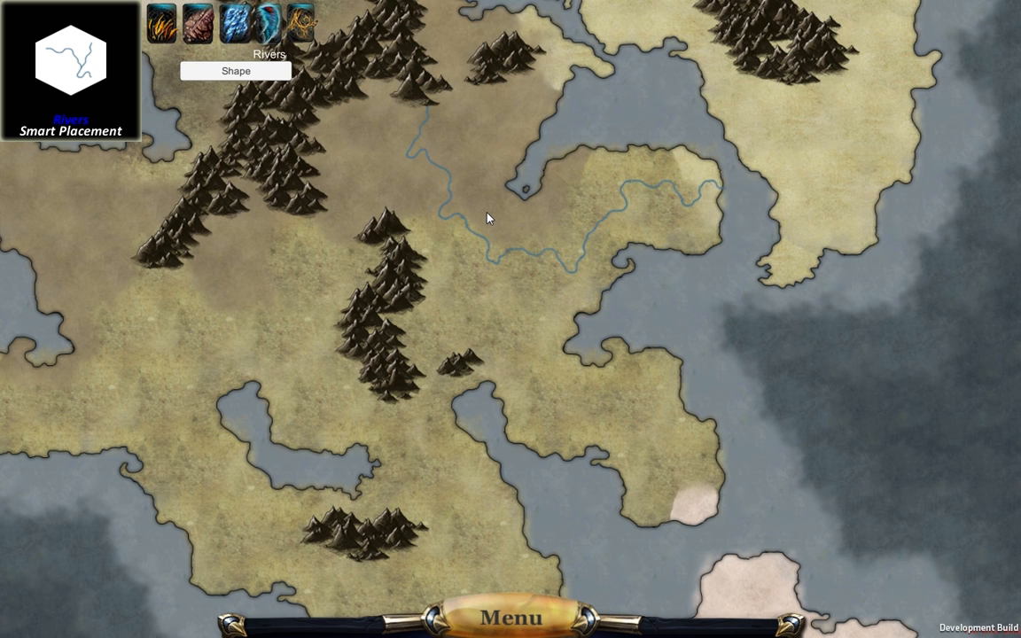
- Draw a river branch from the eastern river's middle bend southeast to the coast of the southeastern peninsula
{"action": "mouse_move", "coordinate": [502, 249]}
{"action": "left_mouse_down"}
{"action": "mouse_move", "coordinate": [490, 242]}
{"action": "mouse_move", "coordinate": [494, 285]}
{"action": "mouse_move", "coordinate": [497, 244]}
{"action": "left_mouse_up"}
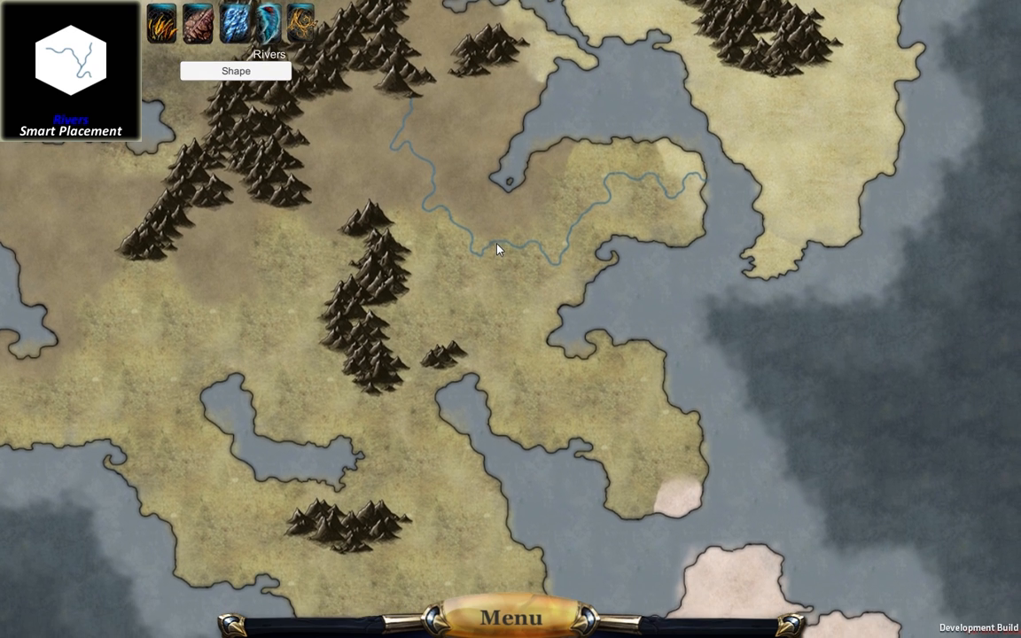
{"action": "left_click", "coordinate": [475, 256]}
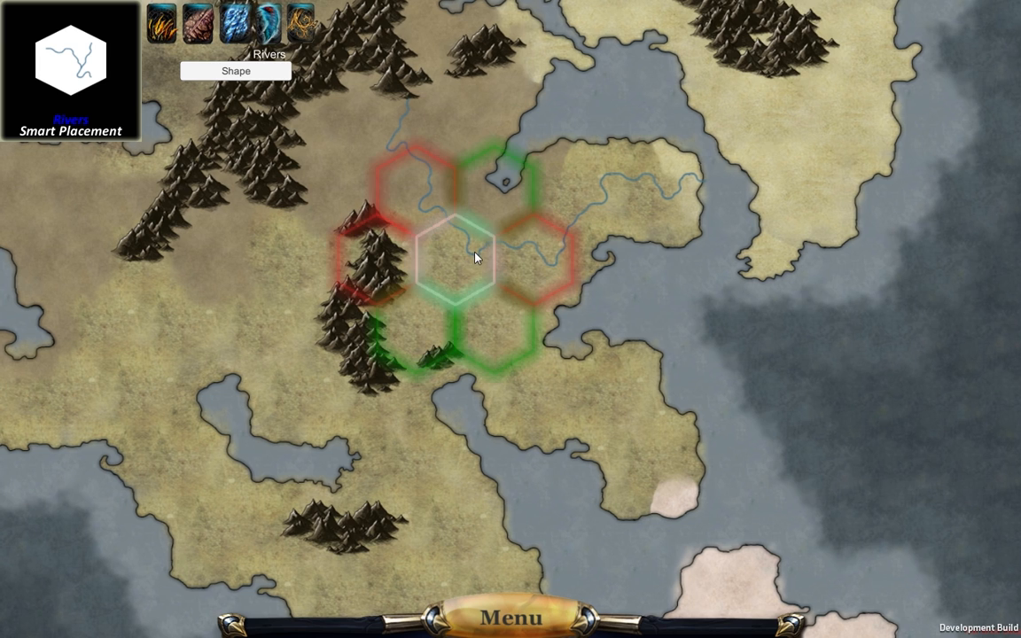
{"action": "left_click", "coordinate": [496, 326]}
{"action": "left_click", "coordinate": [536, 386]}
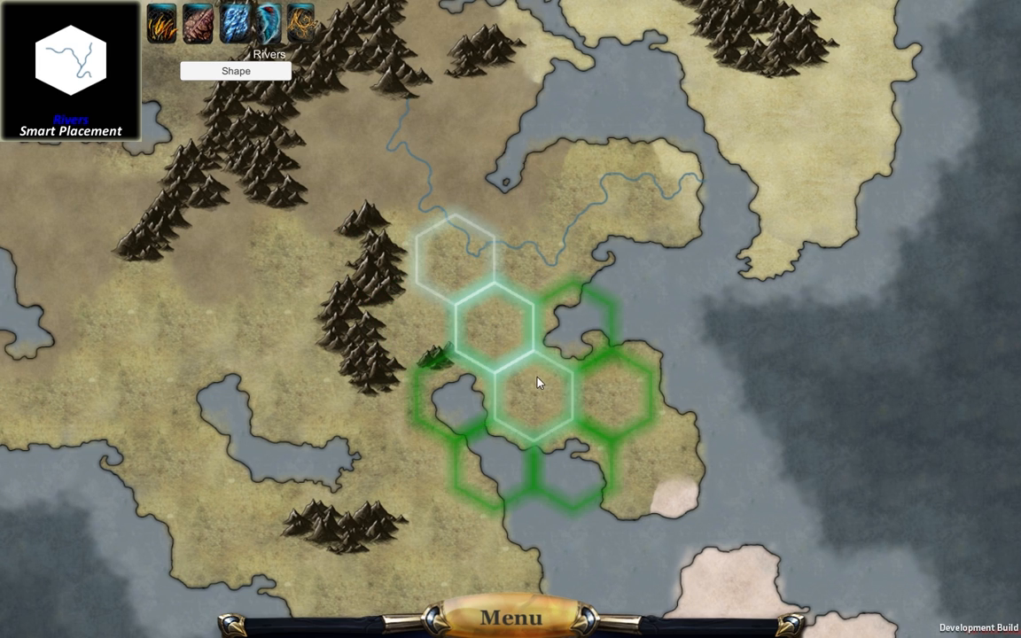
{"action": "left_click", "coordinate": [592, 392]}
{"action": "left_click", "coordinate": [681, 383]}
- Draw a river from the main range's southwestern end to the south shore of the southwestern peninsula
{"action": "key", "text": "w"}
{"action": "key", "text": "a"}
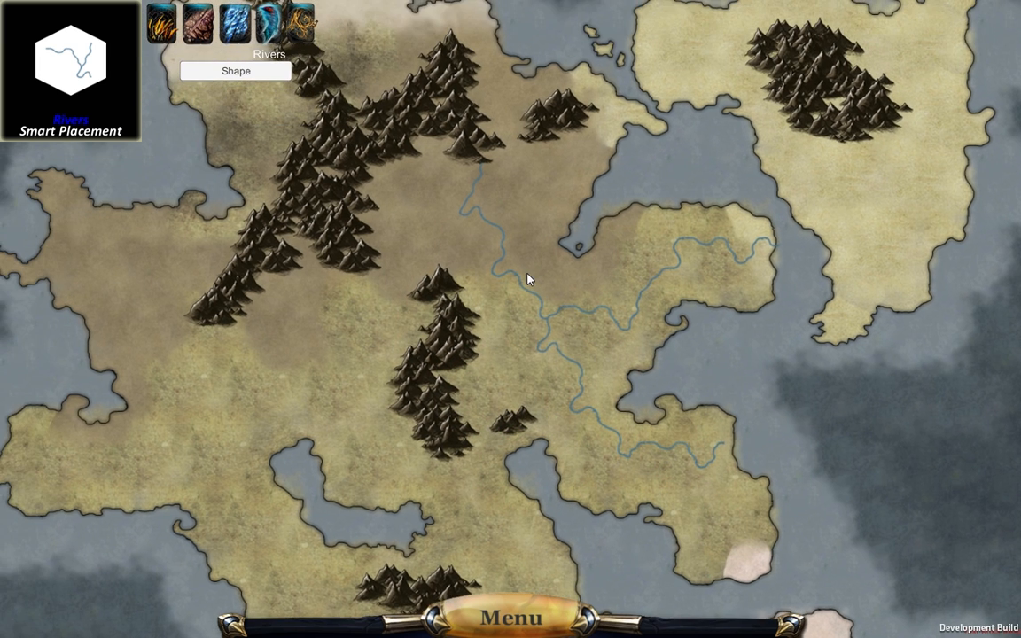
{"action": "key", "text": "s"}
{"action": "left_click", "coordinate": [388, 265]}
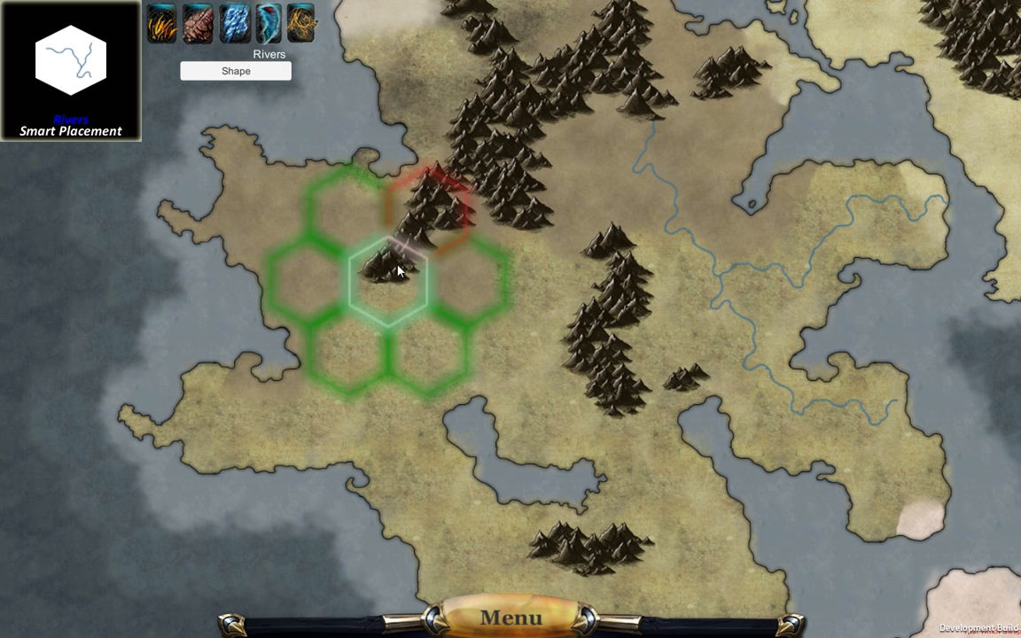
{"action": "left_click", "coordinate": [353, 331]}
{"action": "left_click", "coordinate": [392, 401]}
{"action": "left_click", "coordinate": [331, 419]}
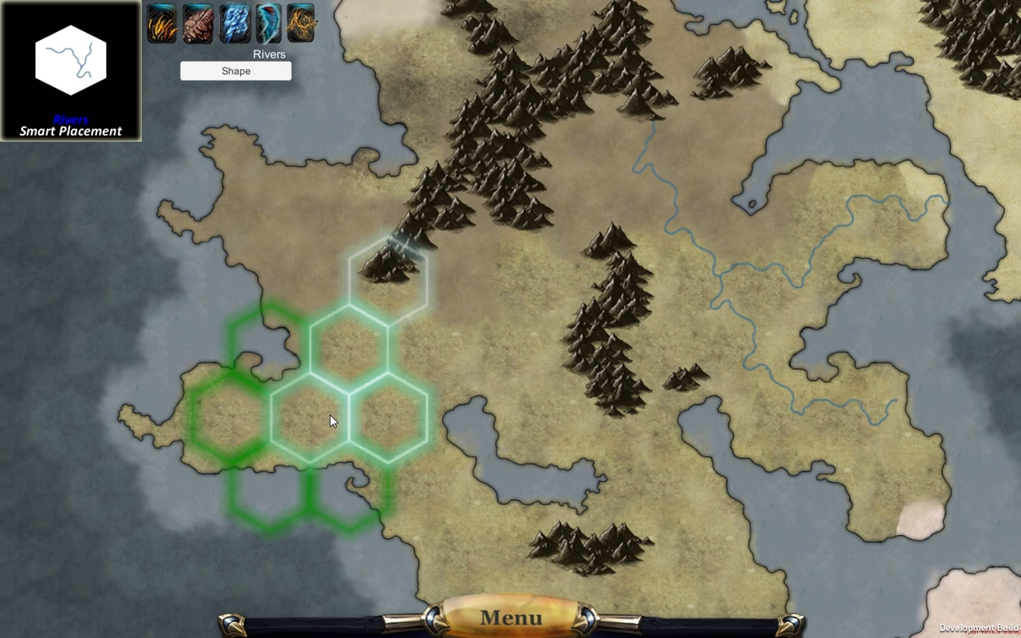
{"action": "left_click", "coordinate": [253, 496]}
- Draw a branch from the western river eastwards to the northern end of the large inland lake
{"action": "key", "text": "w"}
{"action": "key", "text": "a"}
{"action": "left_click", "coordinate": [416, 373]}
{"action": "left_click", "coordinate": [490, 378]}
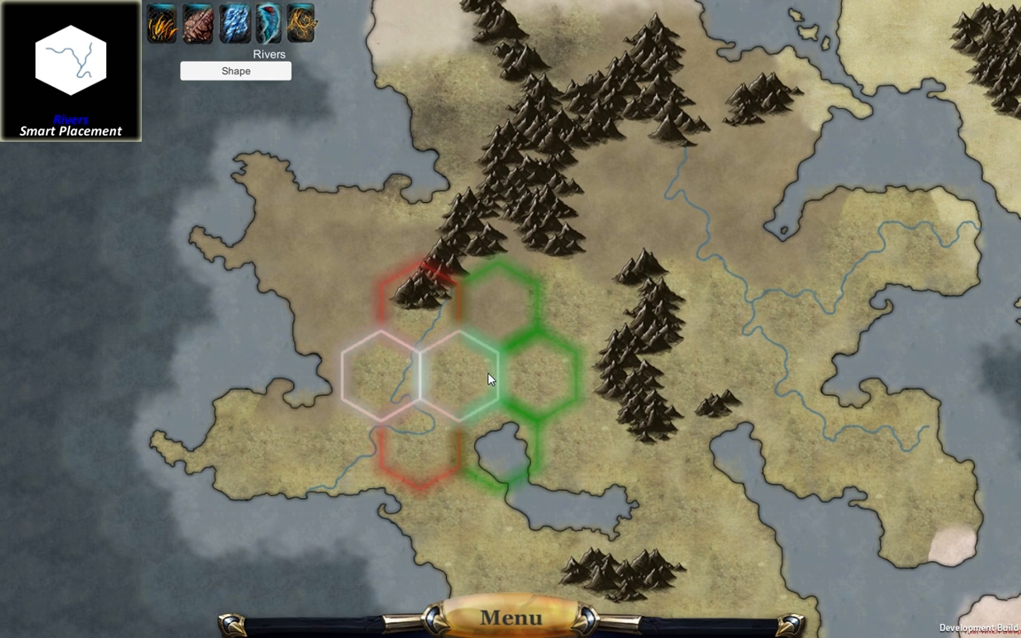
{"action": "left_click", "coordinate": [507, 434]}
- Look over the main continent's rivers, mountain ranges and northern regions for further river locations
{"action": "left_click_drag", "start_coordinate": [476, 364], "coordinate": [461, 319]}
{"action": "left_click_drag", "start_coordinate": [676, 193], "coordinate": [497, 265]}
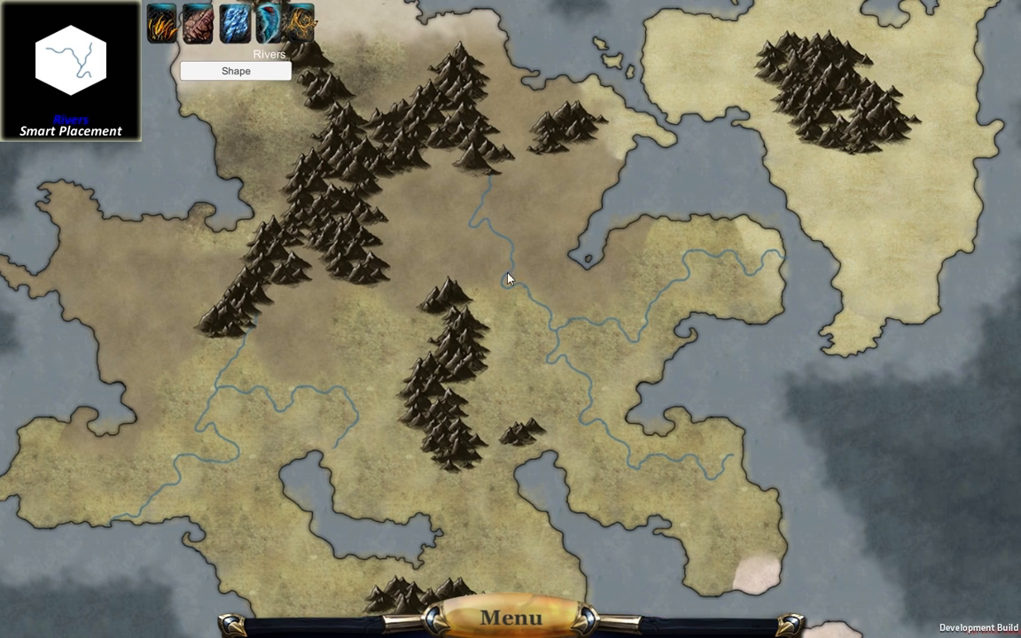
{"action": "left_click_drag", "start_coordinate": [551, 266], "coordinate": [519, 273]}
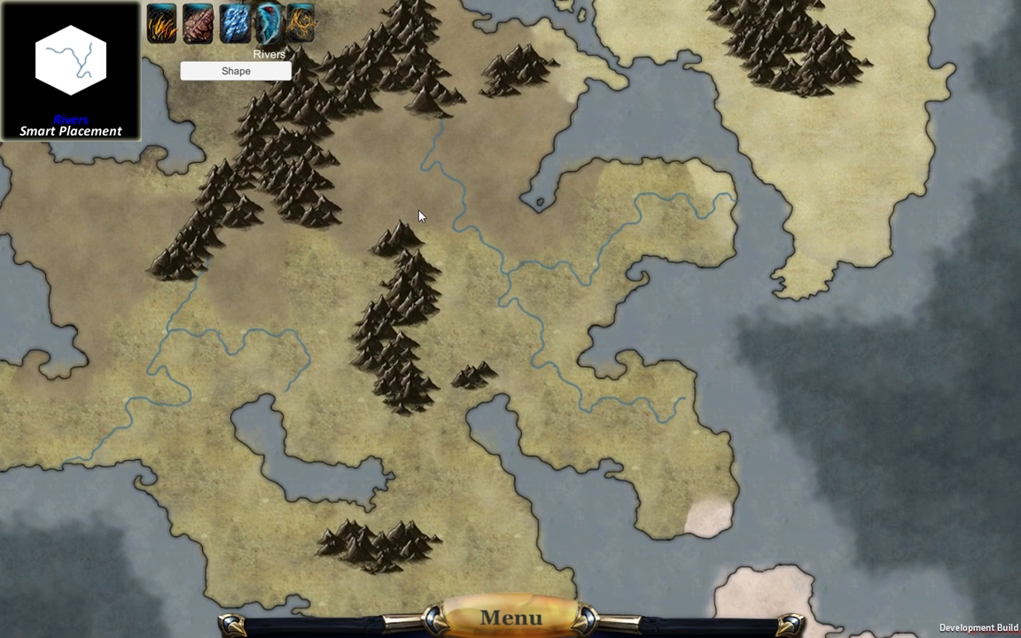
{"action": "left_click_drag", "start_coordinate": [319, 218], "coordinate": [593, 279]}
{"action": "left_click_drag", "start_coordinate": [459, 314], "coordinate": [551, 313]}
{"action": "left_click_drag", "start_coordinate": [611, 199], "coordinate": [541, 287]}
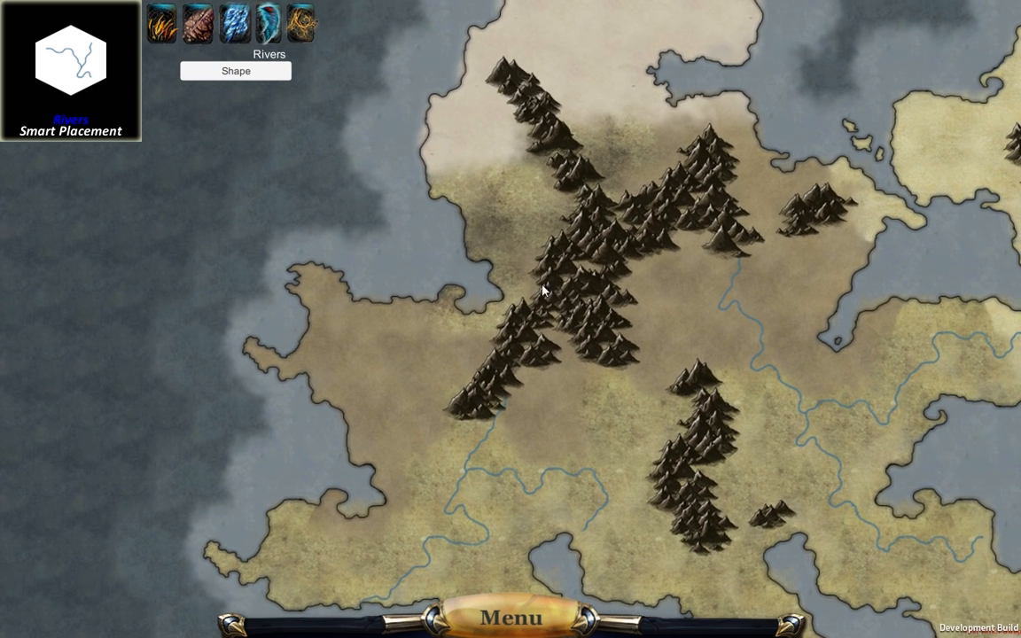
{"action": "left_click_drag", "start_coordinate": [597, 173], "coordinate": [521, 259]}
{"action": "left_click_drag", "start_coordinate": [575, 146], "coordinate": [483, 270]}
{"action": "left_click_drag", "start_coordinate": [466, 354], "coordinate": [444, 212]}
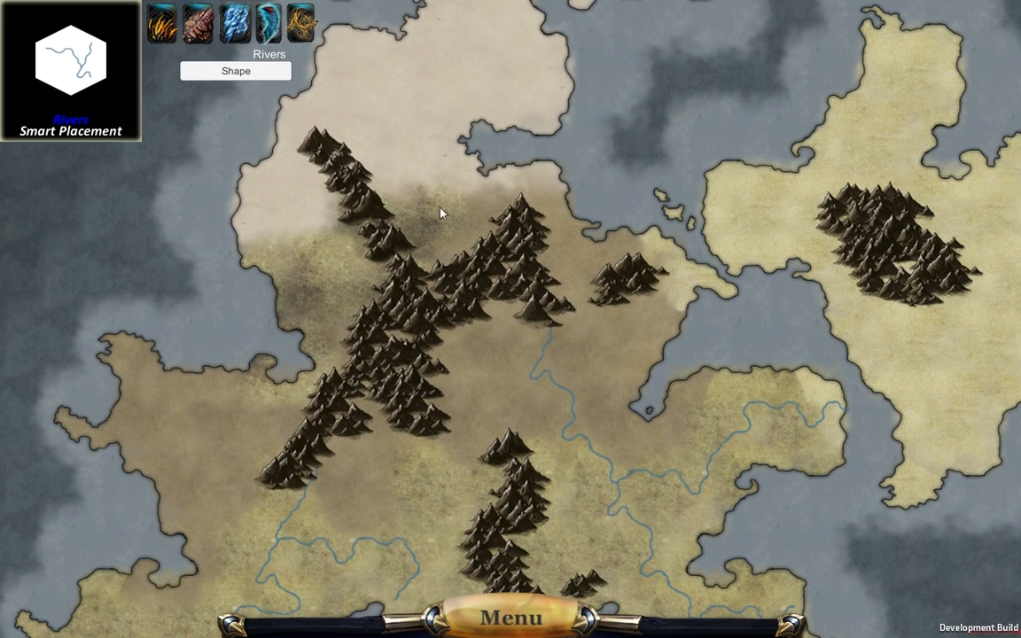
- Draw a river from the central mountain chain's southern end to the south coast, plus a short one from the southern mountain cluster
{"action": "left_click_drag", "start_coordinate": [553, 515], "coordinate": [460, 292]}
{"action": "left_click_drag", "start_coordinate": [477, 413], "coordinate": [422, 194]}
{"action": "mouse_move", "coordinate": [424, 254]}
{"action": "left_mouse_down"}
{"action": "mouse_move", "coordinate": [520, 392]}
{"action": "mouse_move", "coordinate": [496, 321]}
{"action": "mouse_move", "coordinate": [452, 253]}
{"action": "mouse_move", "coordinate": [527, 402]}
{"action": "mouse_move", "coordinate": [447, 494]}
{"action": "left_mouse_up"}
{"action": "mouse_move", "coordinate": [520, 439]}
{"action": "left_mouse_down"}
{"action": "mouse_move", "coordinate": [522, 387]}
{"action": "mouse_move", "coordinate": [524, 436]}
{"action": "left_mouse_up"}
{"action": "mouse_move", "coordinate": [516, 377]}
{"action": "left_mouse_down"}
{"action": "mouse_move", "coordinate": [556, 288]}
{"action": "mouse_move", "coordinate": [499, 297]}
{"action": "left_mouse_up"}
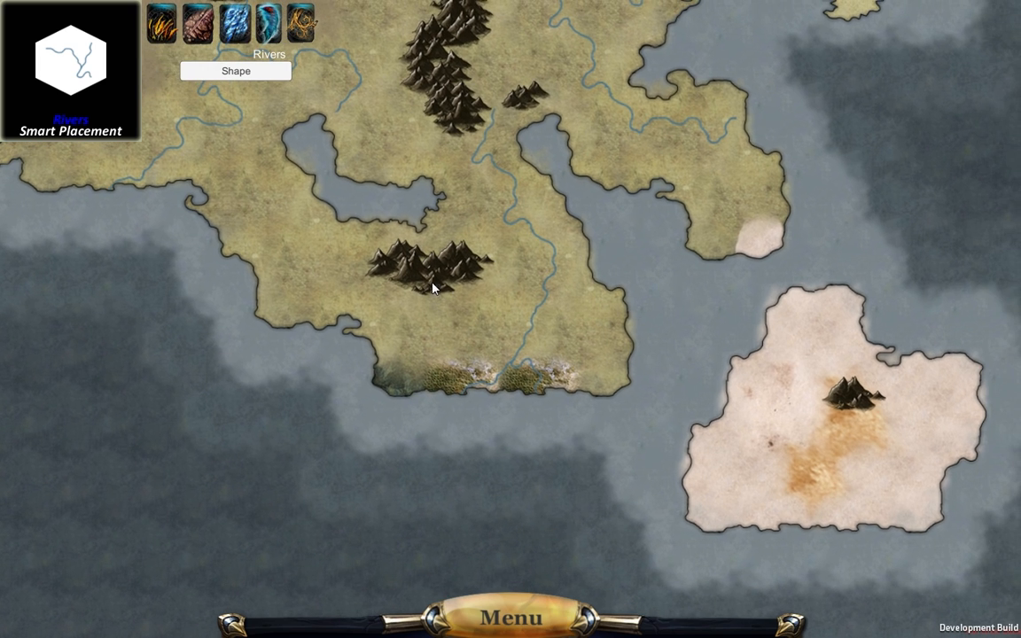
{"action": "left_click_drag", "start_coordinate": [434, 288], "coordinate": [392, 397]}
{"action": "left_click_drag", "start_coordinate": [450, 334], "coordinate": [467, 326]}
- Draw a river with a small lake from the main range's southern foot to the branch of the western river
{"action": "mouse_move", "coordinate": [511, 213]}
{"action": "left_mouse_down"}
{"action": "mouse_move", "coordinate": [510, 321]}
{"action": "mouse_move", "coordinate": [582, 347]}
{"action": "left_mouse_up"}
{"action": "mouse_move", "coordinate": [462, 215]}
{"action": "left_mouse_down"}
{"action": "mouse_move", "coordinate": [546, 232]}
{"action": "mouse_move", "coordinate": [568, 358]}
{"action": "left_mouse_up"}
{"action": "left_click_drag", "start_coordinate": [414, 237], "coordinate": [477, 226]}
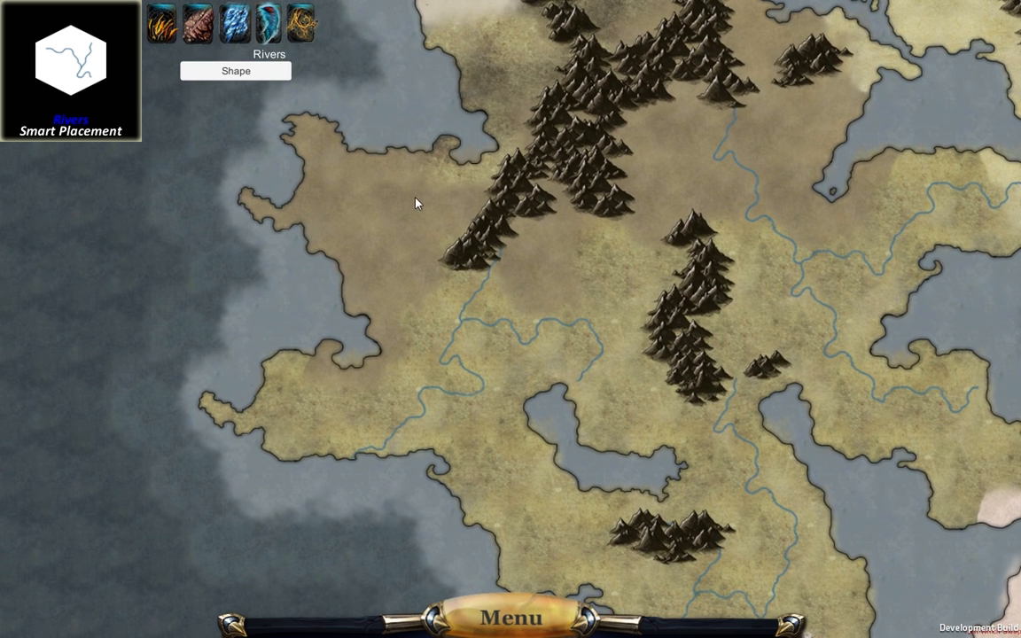
{"action": "left_click_drag", "start_coordinate": [581, 193], "coordinate": [638, 279]}
{"action": "left_click_drag", "start_coordinate": [671, 244], "coordinate": [533, 316]}
{"action": "mouse_move", "coordinate": [501, 355]}
{"action": "left_mouse_down"}
{"action": "mouse_move", "coordinate": [420, 346]}
{"action": "mouse_move", "coordinate": [403, 381]}
{"action": "mouse_move", "coordinate": [463, 339]}
{"action": "left_mouse_up"}
{"action": "left_click_drag", "start_coordinate": [533, 245], "coordinate": [490, 358]}
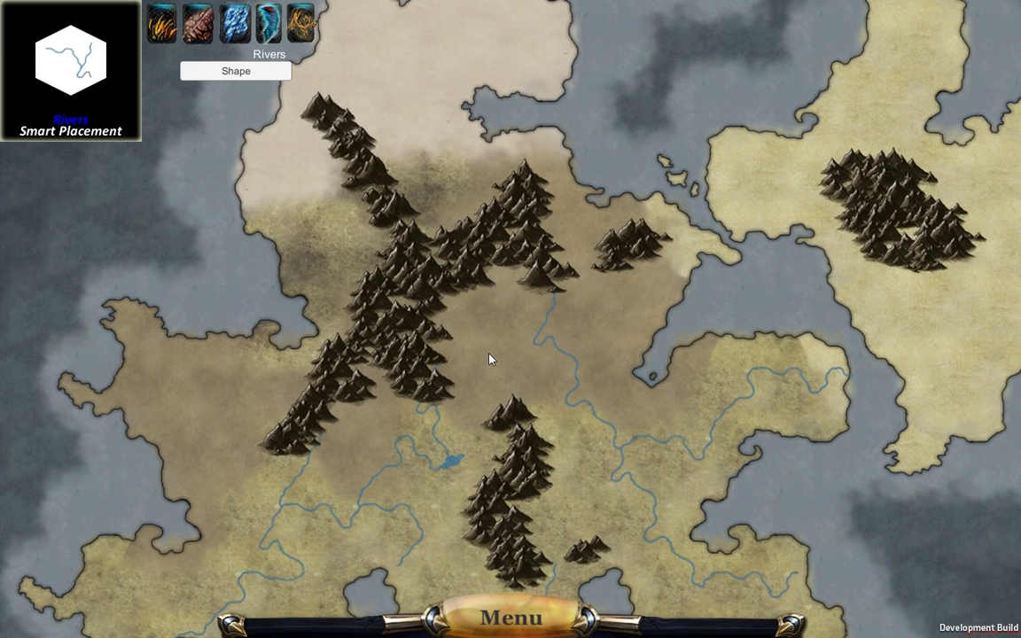
- Switch river editing from Shape to Delete
{"action": "left_click_drag", "start_coordinate": [495, 291], "coordinate": [622, 211]}
{"action": "left_click_drag", "start_coordinate": [569, 377], "coordinate": [644, 155]}
{"action": "left_click_drag", "start_coordinate": [602, 226], "coordinate": [347, 335]}
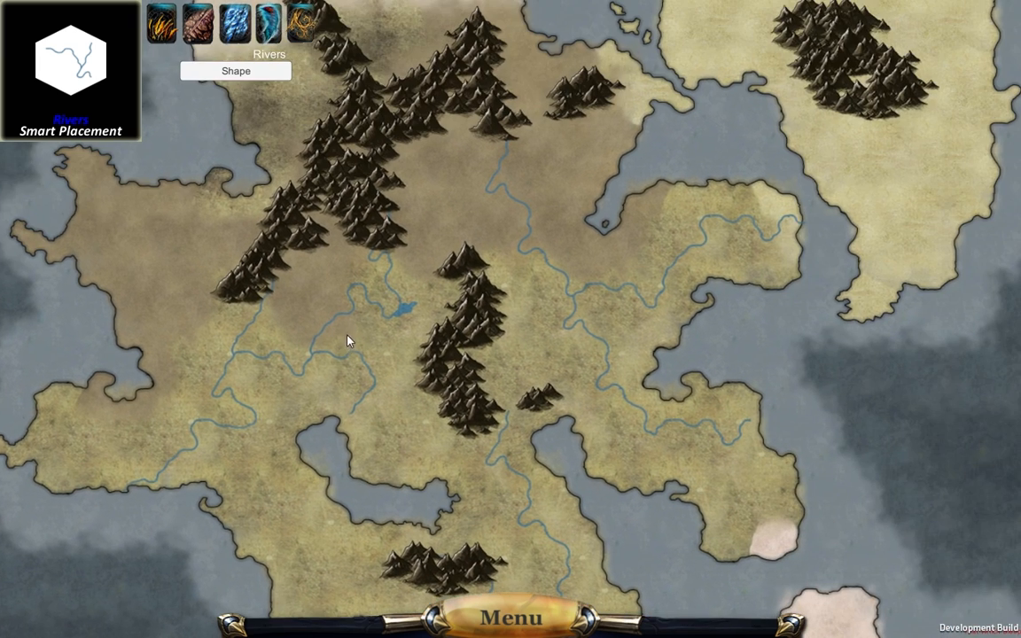
{"action": "left_click_drag", "start_coordinate": [471, 251], "coordinate": [320, 377]}
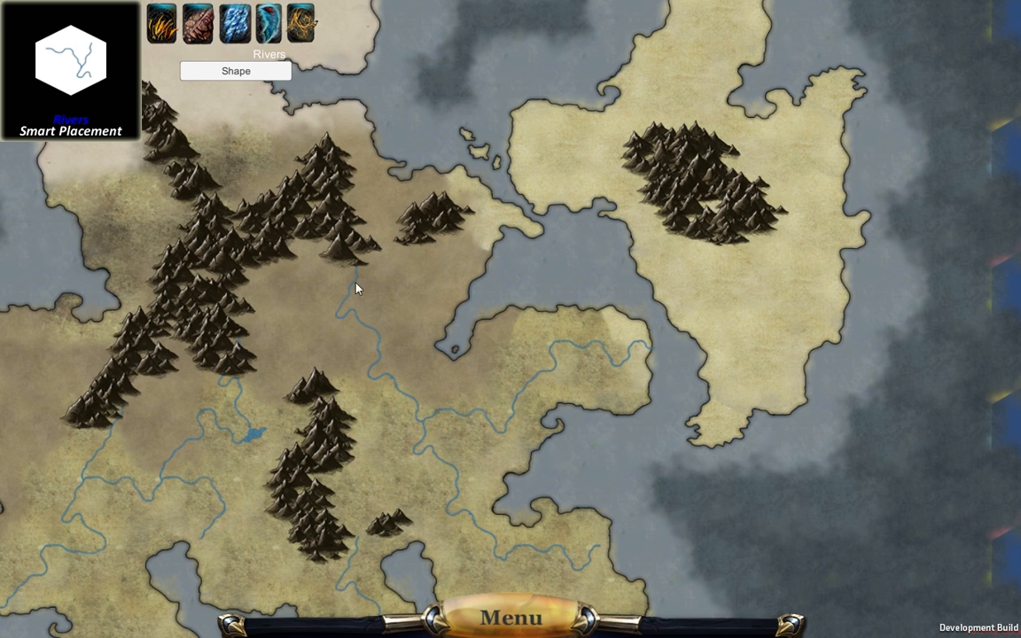
{"action": "left_click_drag", "start_coordinate": [403, 260], "coordinate": [470, 235]}
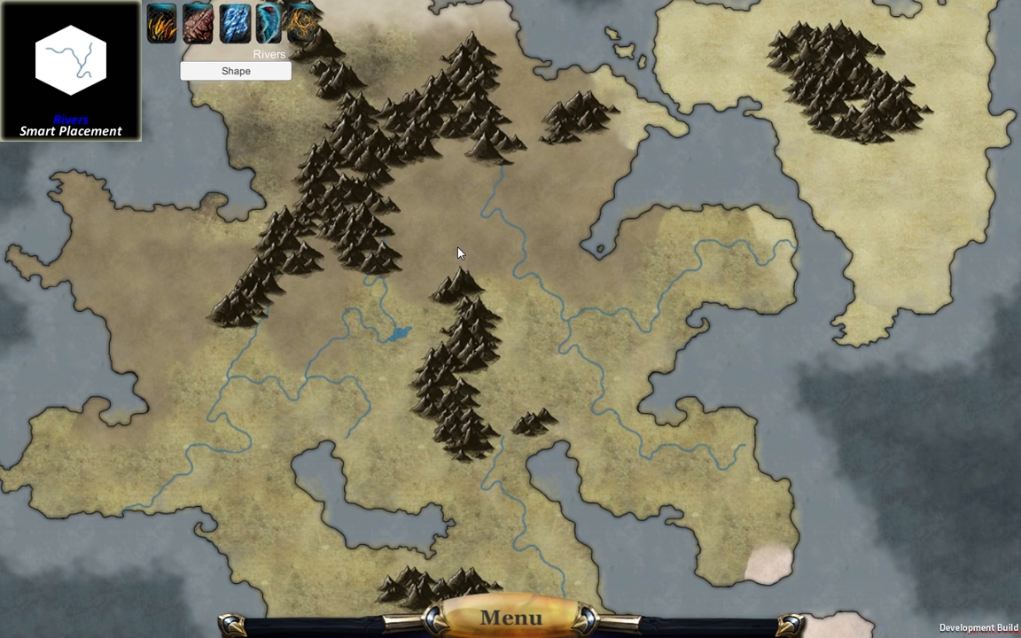
{"action": "left_click_drag", "start_coordinate": [450, 267], "coordinate": [480, 154]}
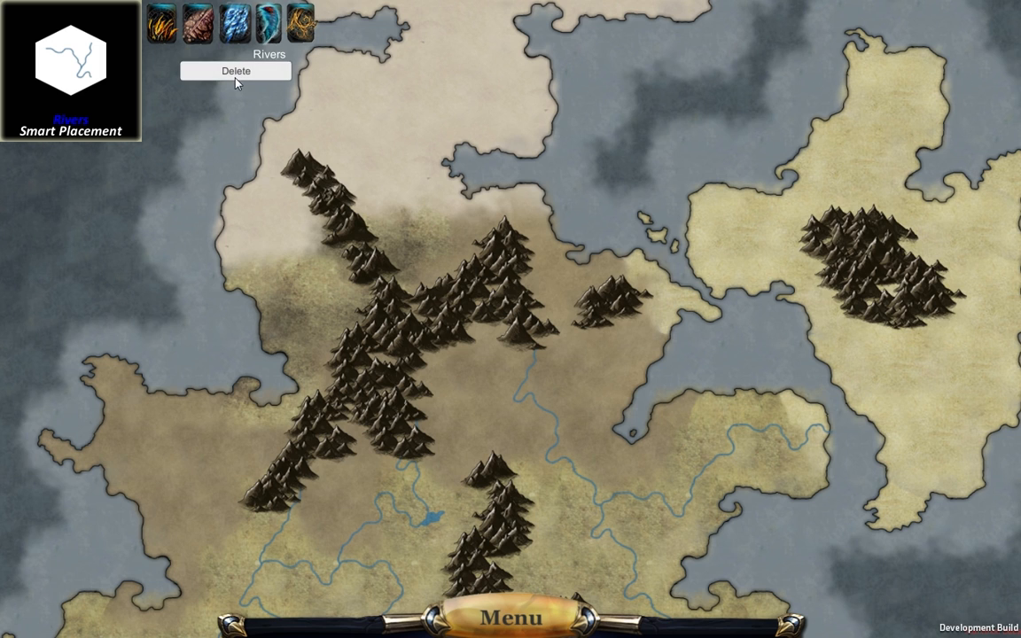
- Switch from river editing to painting features and place Dune_Var2 on the northern part of the southeastern island
{"action": "left_click", "coordinate": [241, 75]}
{"action": "mouse_move", "coordinate": [255, 70]}
{"action": "left_mouse_down"}
{"action": "mouse_move", "coordinate": [263, 55]}
{"action": "mouse_move", "coordinate": [344, 40]}
{"action": "mouse_move", "coordinate": [325, 40]}
{"action": "mouse_move", "coordinate": [321, 19]}
{"action": "left_mouse_up"}
{"action": "left_click", "coordinate": [304, 19]}
{"action": "mouse_move", "coordinate": [469, 271]}
{"action": "left_mouse_down"}
{"action": "mouse_move", "coordinate": [312, 195]}
{"action": "mouse_move", "coordinate": [356, 218]}
{"action": "left_mouse_up"}
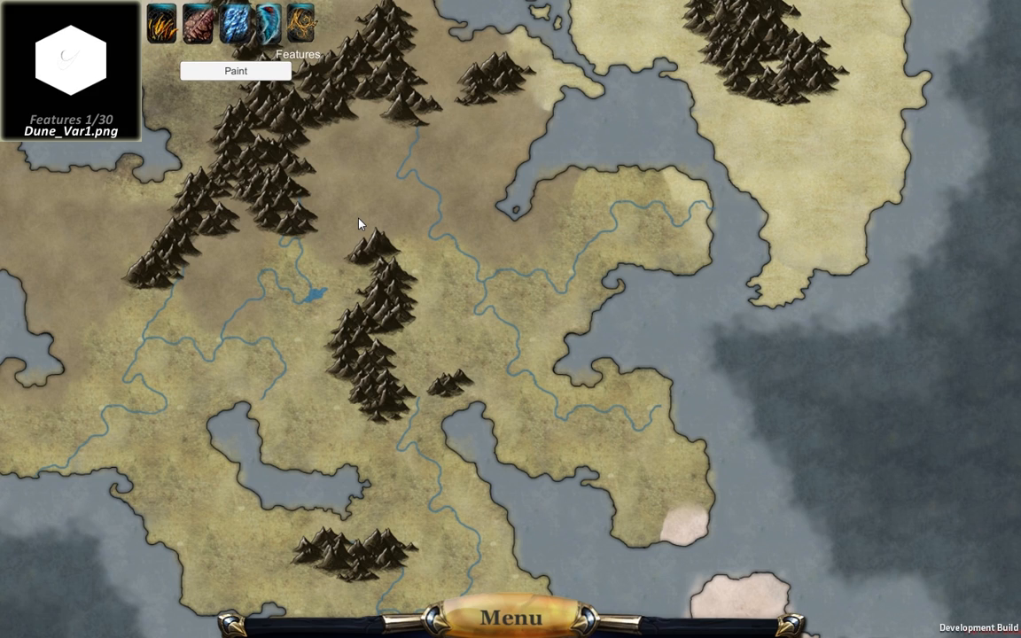
{"action": "scroll", "coordinate": [576, 294], "scroll_direction": "down", "scroll_amount": 1}
{"action": "left_click_drag", "start_coordinate": [746, 266], "coordinate": [579, 148]}
{"action": "left_click_drag", "start_coordinate": [569, 375], "coordinate": [567, 230]}
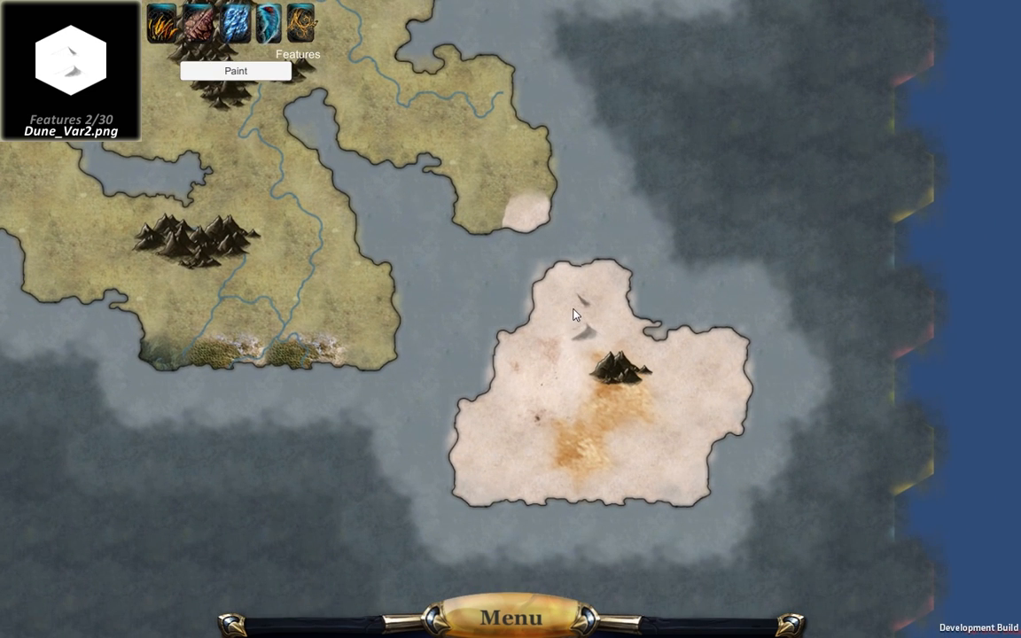
{"action": "left_click_drag", "start_coordinate": [548, 188], "coordinate": [573, 275]}
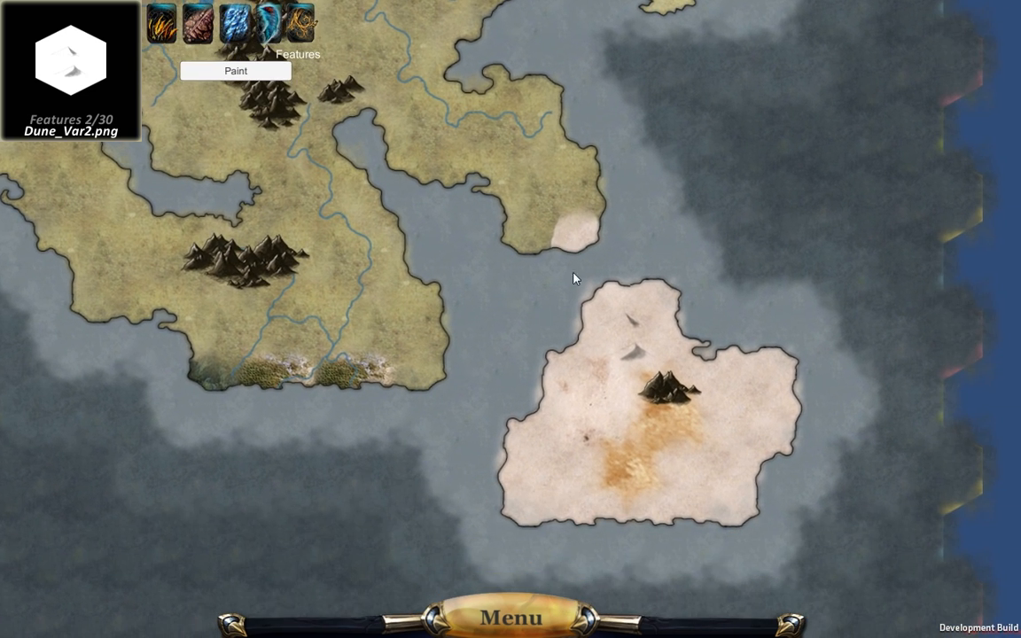
- Place Forest_0_Var1 north of the southern inlet and Forest_0_Var2 east of the central mountain chain
{"action": "scroll", "coordinate": [576, 355], "scroll_direction": "down", "scroll_amount": 1}
{"action": "scroll", "coordinate": [565, 483], "scroll_direction": "down", "scroll_amount": 1}
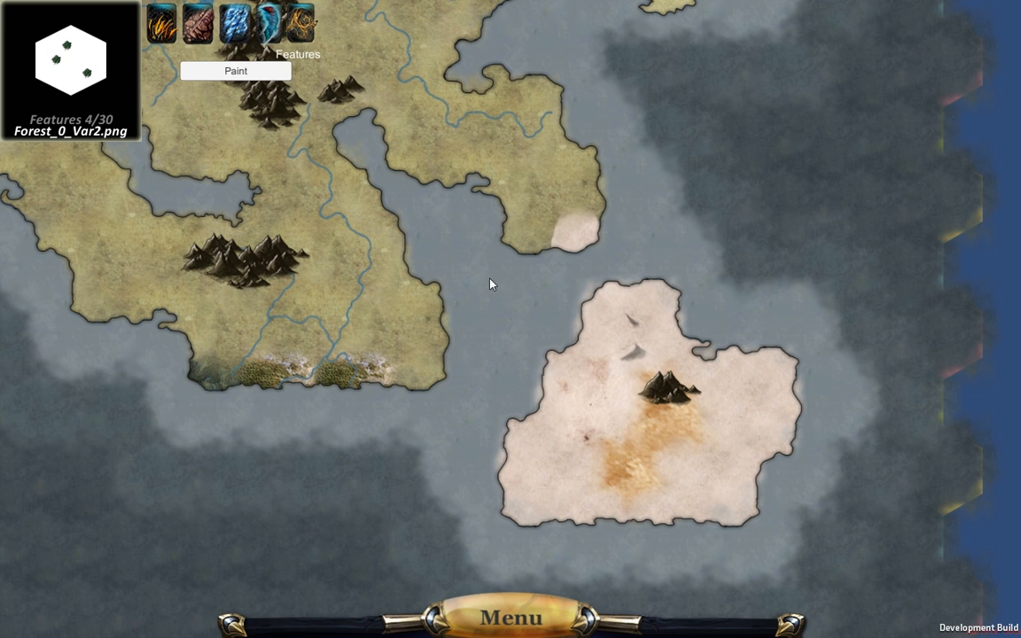
{"action": "scroll", "coordinate": [490, 279], "scroll_direction": "up", "scroll_amount": 1}
{"action": "left_click_drag", "start_coordinate": [458, 293], "coordinate": [566, 354]}
{"action": "left_click_drag", "start_coordinate": [404, 248], "coordinate": [503, 365]}
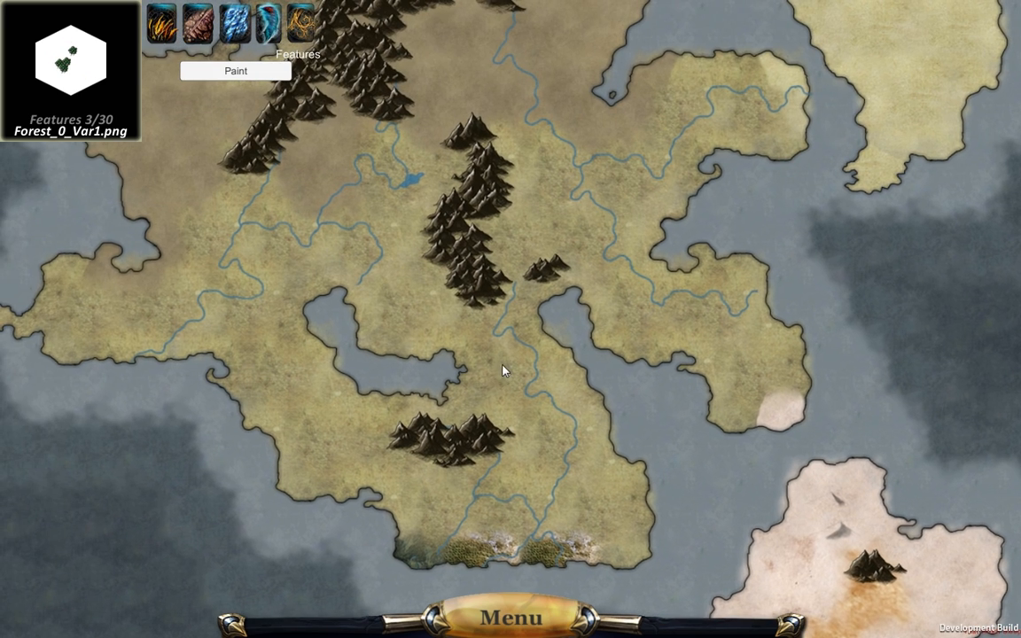
{"action": "left_click", "coordinate": [412, 304]}
{"action": "scroll", "coordinate": [413, 303], "scroll_direction": "down", "scroll_amount": 1}
{"action": "left_click_drag", "start_coordinate": [462, 221], "coordinate": [454, 319]}
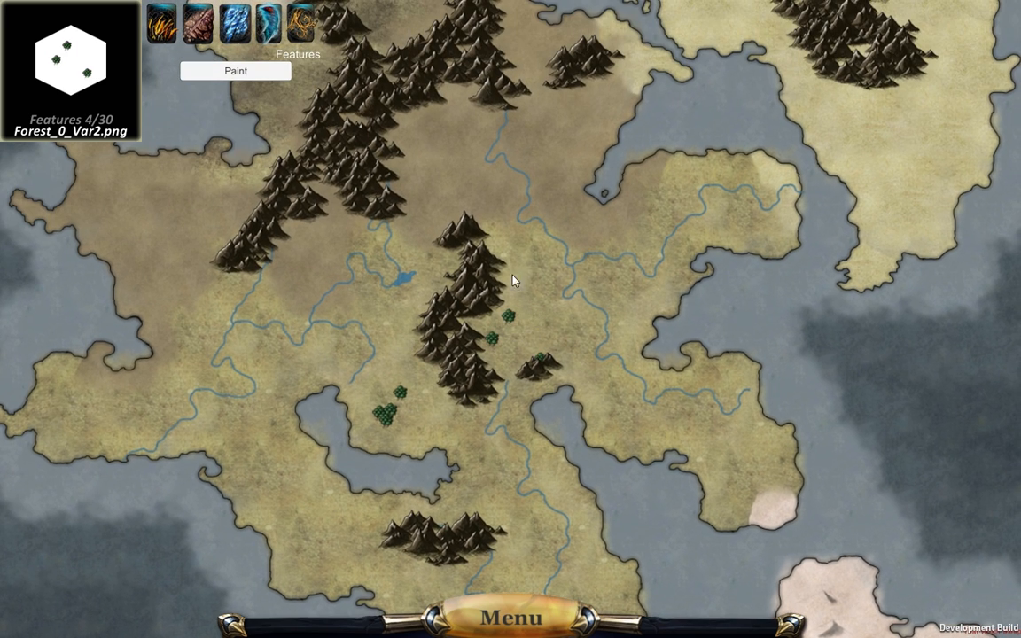
- Place Forest_12_Var1 at the central river's source and another forest patch along the eastern peninsula's river
{"action": "scroll", "coordinate": [523, 337], "scroll_direction": "down", "scroll_amount": 1}
{"action": "left_click_drag", "start_coordinate": [439, 161], "coordinate": [515, 266]}
{"action": "scroll", "coordinate": [535, 286], "scroll_direction": "down", "scroll_amount": 2}
{"action": "left_click", "coordinate": [541, 278]}
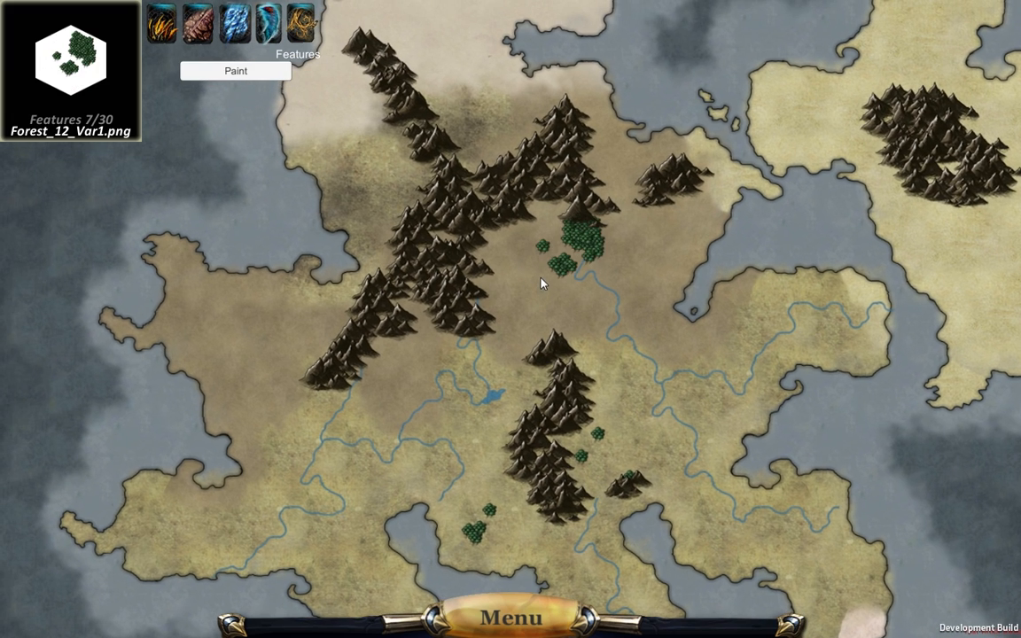
{"action": "left_click_drag", "start_coordinate": [586, 335], "coordinate": [473, 308]}
{"action": "scroll", "coordinate": [475, 308], "scroll_direction": "down", "scroll_amount": 1}
{"action": "mouse_move", "coordinate": [554, 312]}
{"action": "left_mouse_down"}
{"action": "mouse_move", "coordinate": [399, 255]}
{"action": "mouse_move", "coordinate": [565, 325]}
{"action": "left_mouse_up"}
{"action": "left_click", "coordinate": [455, 297]}
- Place a dense forest patch and Forest_25_Var1 on the western land beside the main range's southwestern end
{"action": "scroll", "coordinate": [516, 319], "scroll_direction": "down", "scroll_amount": 1}
{"action": "left_click_drag", "start_coordinate": [453, 293], "coordinate": [667, 275]}
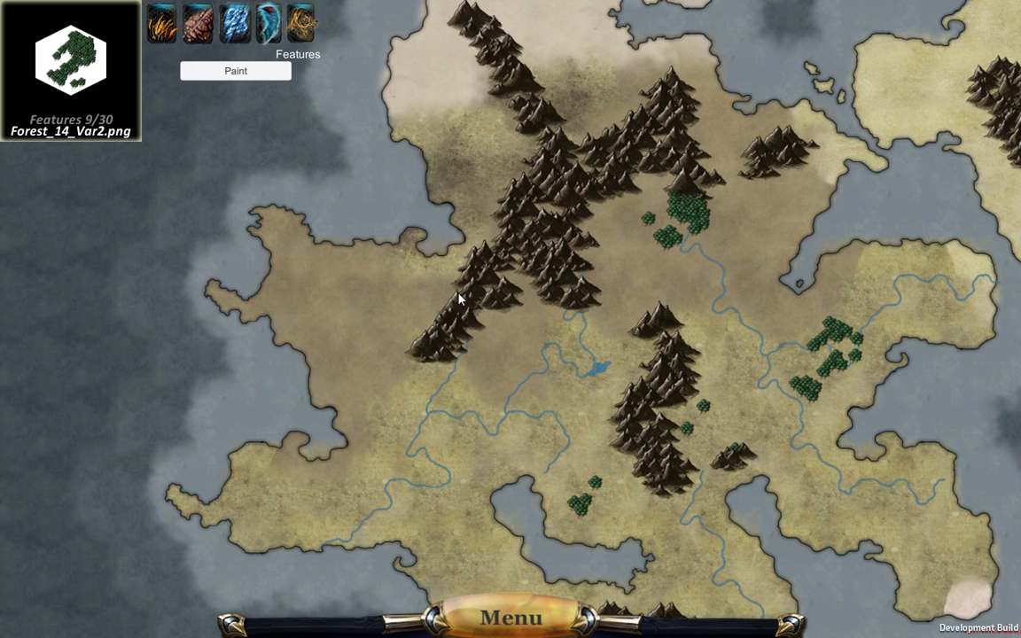
{"action": "scroll", "coordinate": [423, 286], "scroll_direction": "down", "scroll_amount": 1}
{"action": "left_click", "coordinate": [364, 340]}
{"action": "scroll", "coordinate": [396, 321], "scroll_direction": "down", "scroll_amount": 1}
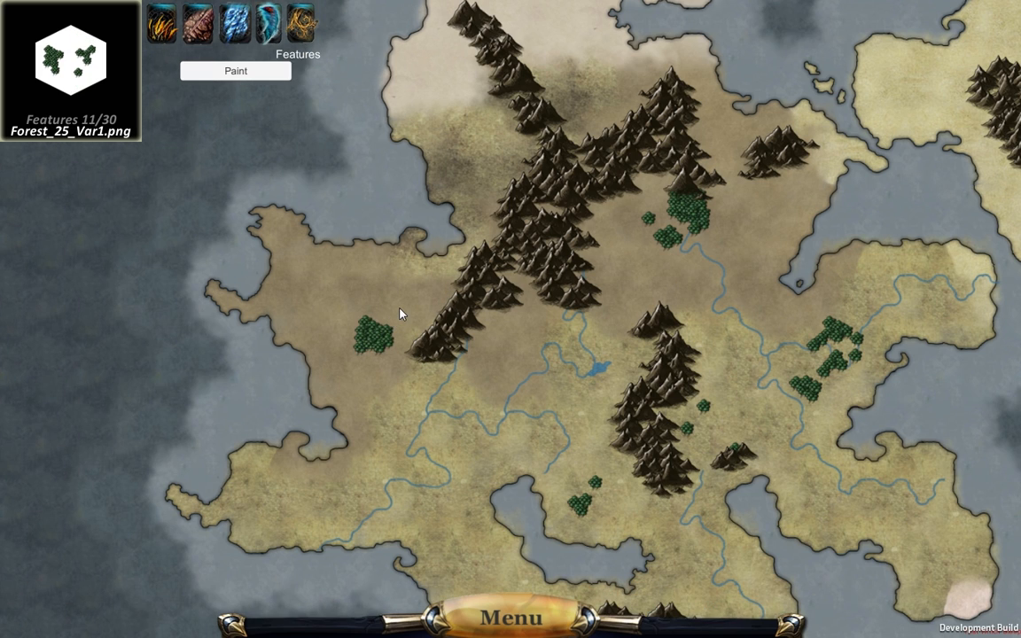
{"action": "left_click", "coordinate": [399, 311]}
- Place Forest_26_Var1 on the southwestern peninsula and Forest_2_Var1 just west of the southernmost mountains
{"action": "left_click_drag", "start_coordinate": [464, 421], "coordinate": [374, 197]}
{"action": "scroll", "coordinate": [395, 317], "scroll_direction": "down", "scroll_amount": 1}
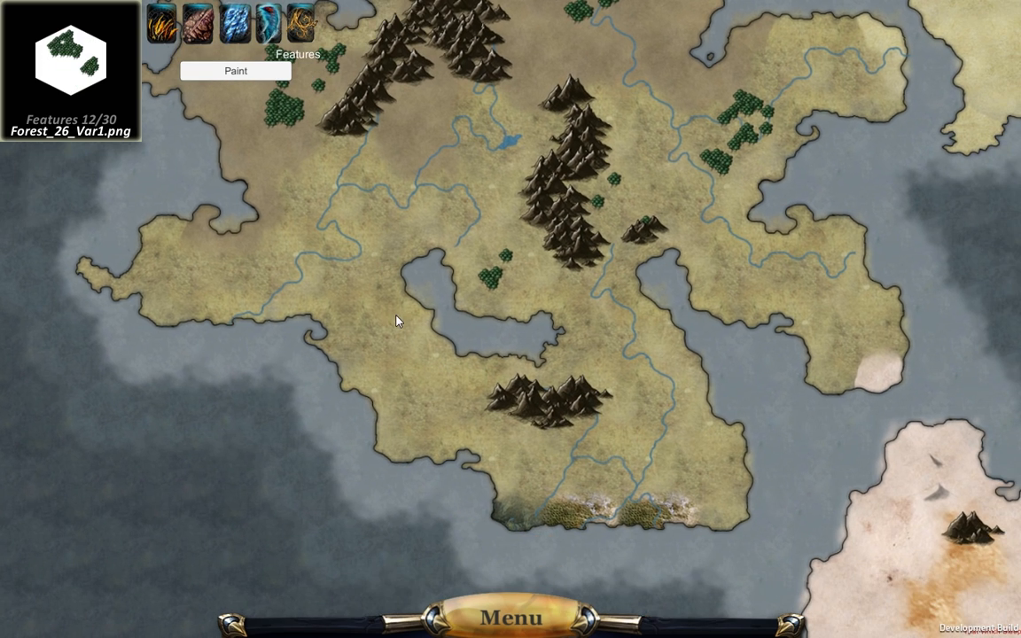
{"action": "left_click", "coordinate": [218, 290]}
{"action": "left_click_drag", "start_coordinate": [407, 352], "coordinate": [287, 305]}
{"action": "scroll", "coordinate": [297, 306], "scroll_direction": "down", "scroll_amount": 1}
{"action": "left_click", "coordinate": [315, 356]}
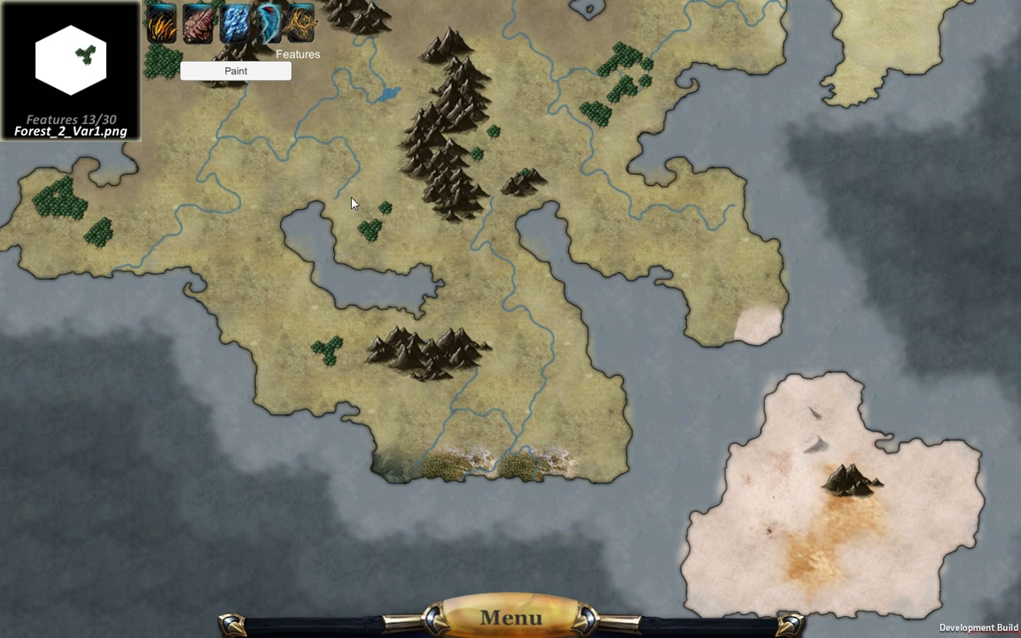
- Place Forest_3_Var1 west of the main mountain range and another small forest at the edge of the pale northern region
{"action": "left_click_drag", "start_coordinate": [352, 199], "coordinate": [376, 479]}
{"action": "left_click_drag", "start_coordinate": [451, 299], "coordinate": [458, 336]}
{"action": "scroll", "coordinate": [358, 257], "scroll_direction": "down", "scroll_amount": 1}
{"action": "left_click", "coordinate": [315, 190]}
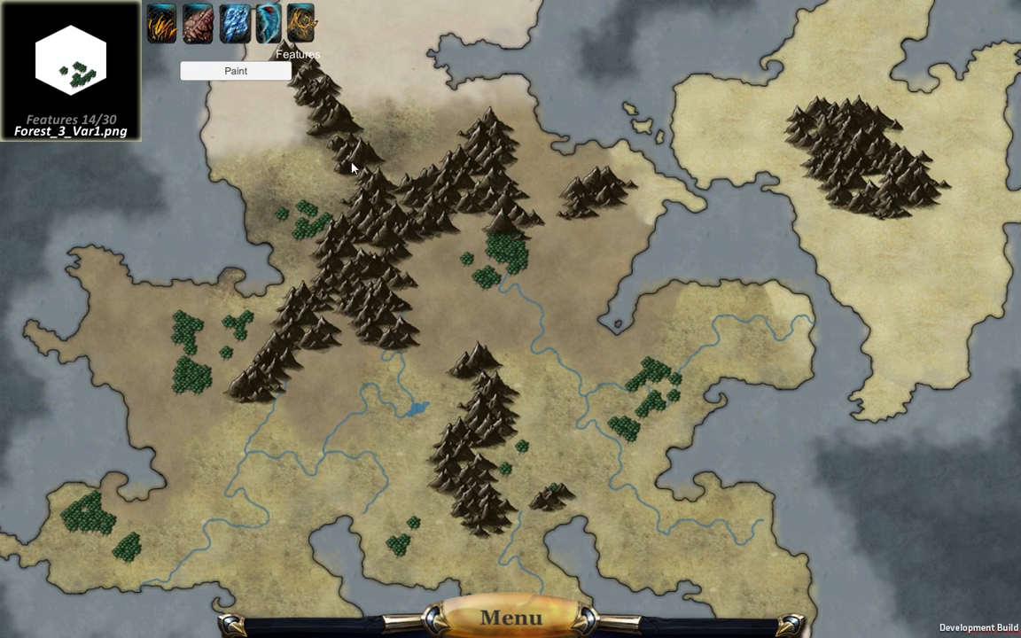
{"action": "left_click_drag", "start_coordinate": [352, 163], "coordinate": [308, 330]}
{"action": "scroll", "coordinate": [346, 299], "scroll_direction": "down", "scroll_amount": 1}
{"action": "left_click", "coordinate": [368, 291]}
- Place Hills_Var1 east of the central forest and Hills_Var2 just north of the central mountain chain
{"action": "scroll", "coordinate": [362, 273], "scroll_direction": "down", "scroll_amount": 1}
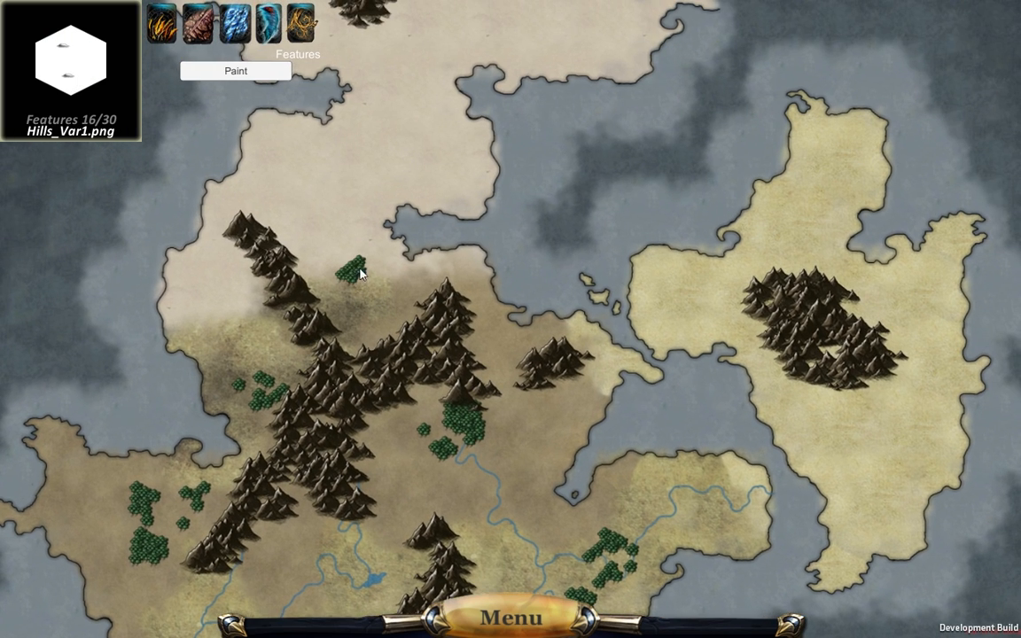
{"action": "left_click_drag", "start_coordinate": [531, 369], "coordinate": [389, 211]}
{"action": "left_click", "coordinate": [375, 285]}
{"action": "scroll", "coordinate": [390, 286], "scroll_direction": "down", "scroll_amount": 1}
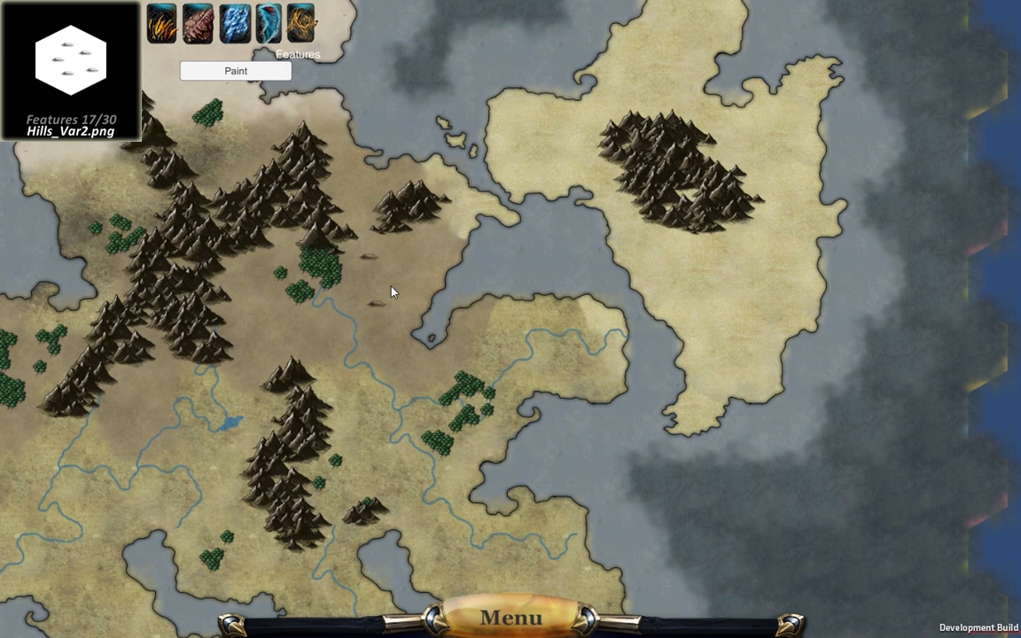
{"action": "scroll", "coordinate": [293, 328], "scroll_direction": "down", "scroll_amount": 1}
{"action": "left_click", "coordinate": [264, 337]}
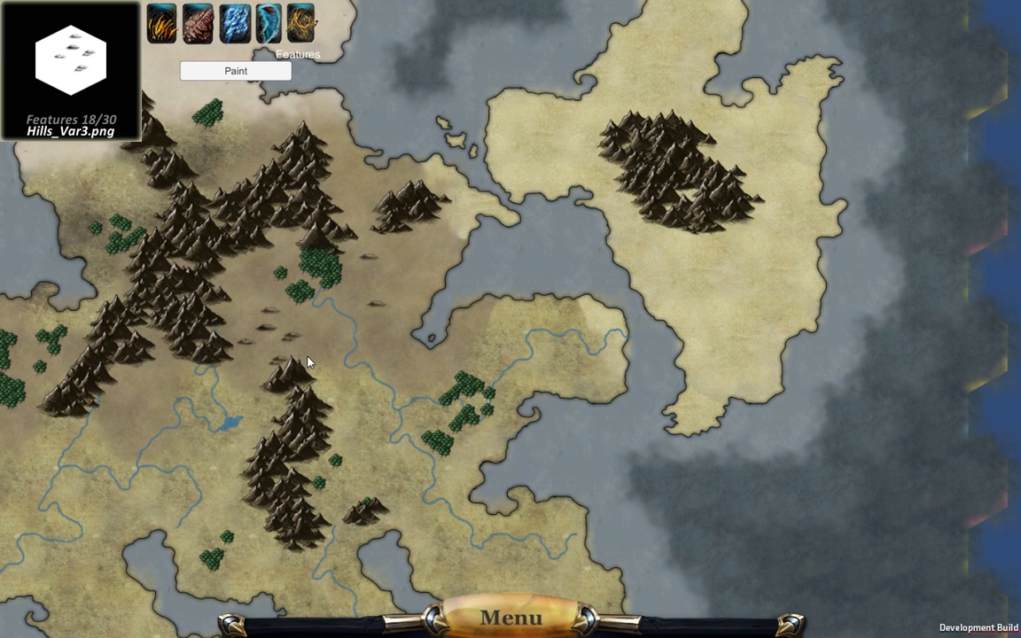
{"action": "left_click_drag", "start_coordinate": [353, 336], "coordinate": [558, 253]}
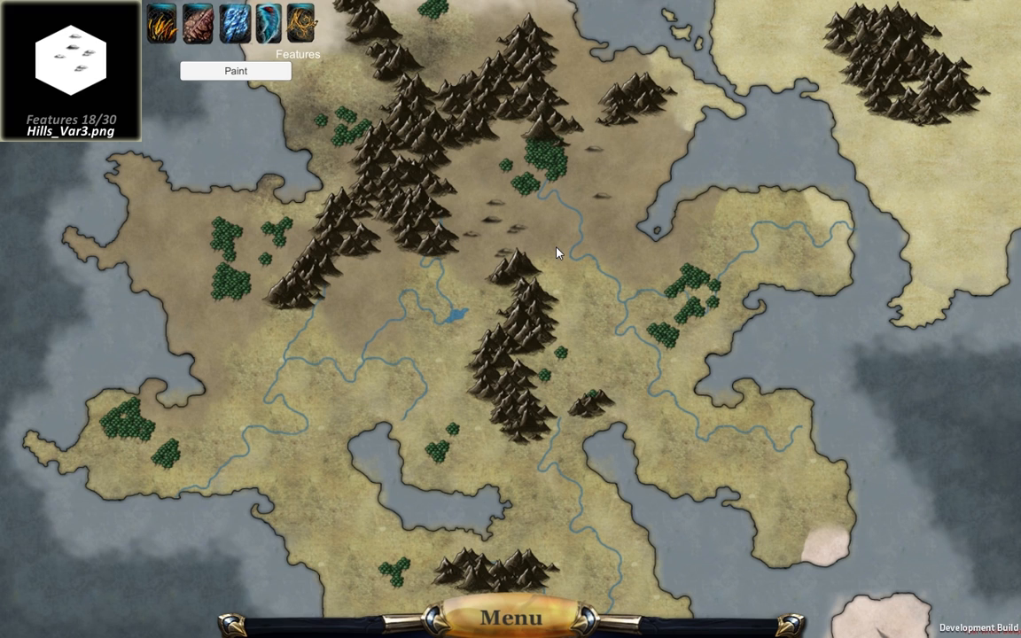
{"action": "left_click_drag", "start_coordinate": [663, 193], "coordinate": [404, 386]}
{"action": "left_click_drag", "start_coordinate": [411, 288], "coordinate": [651, 252]}
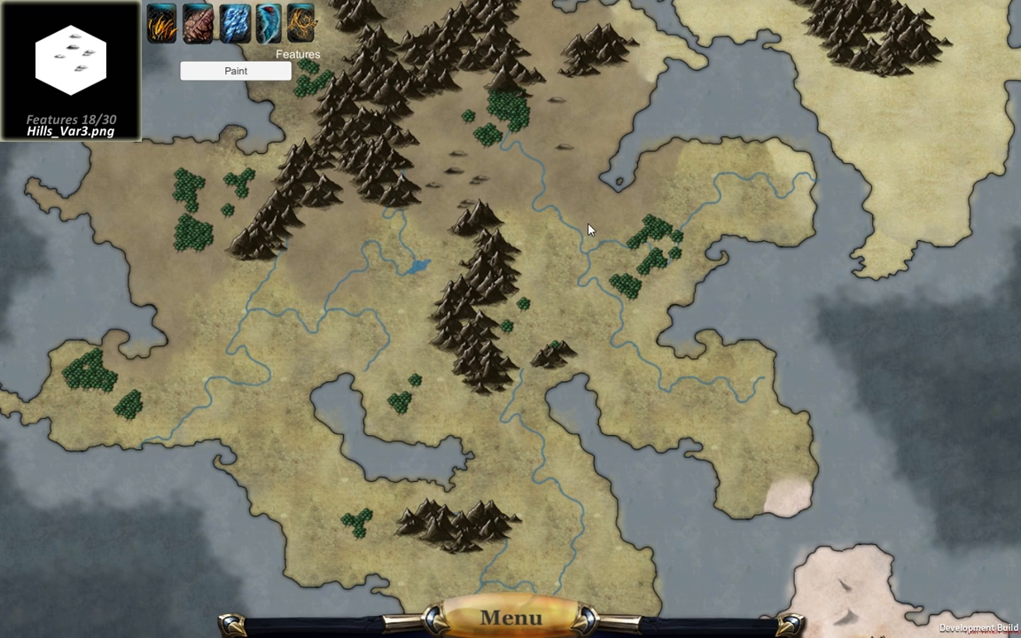
{"action": "left_click_drag", "start_coordinate": [648, 195], "coordinate": [414, 362]}
{"action": "left_click_drag", "start_coordinate": [602, 279], "coordinate": [433, 275]}
{"action": "scroll", "coordinate": [433, 275], "scroll_direction": "down", "scroll_amount": 1}
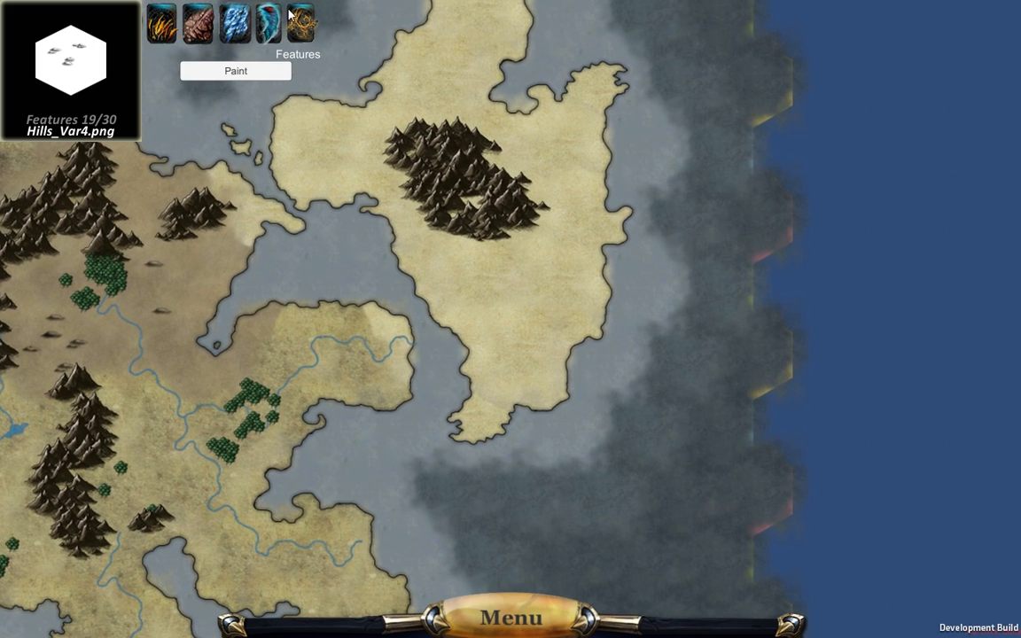
- Switch the editing mode from features back to Terrain painting
{"action": "left_click", "coordinate": [240, 25]}
{"action": "left_click", "coordinate": [192, 29]}
{"action": "left_click", "coordinate": [225, 33]}
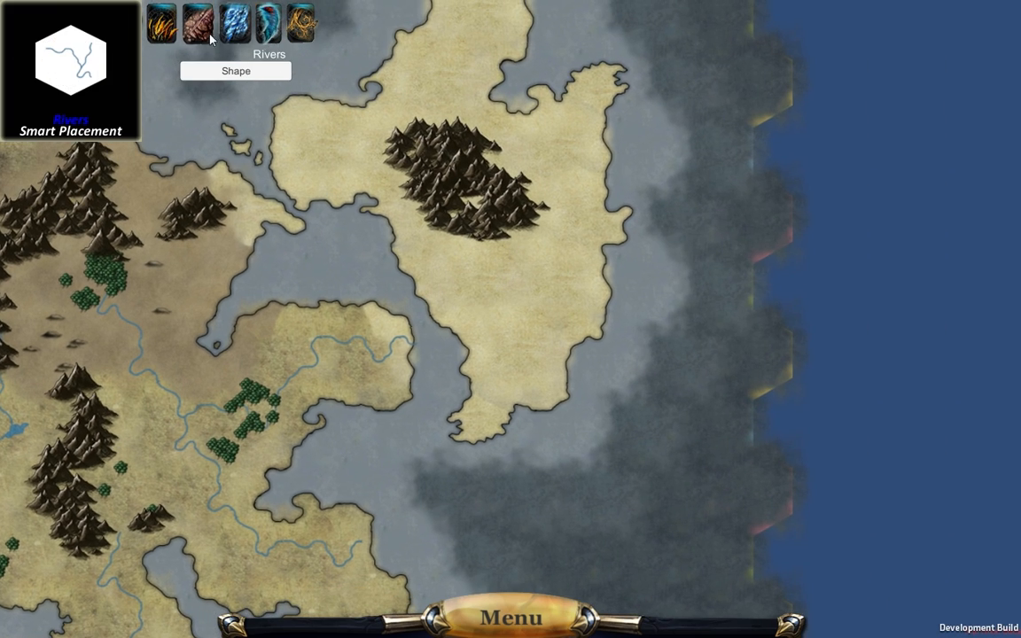
{"action": "left_click", "coordinate": [192, 33]}
{"action": "left_click", "coordinate": [159, 27]}
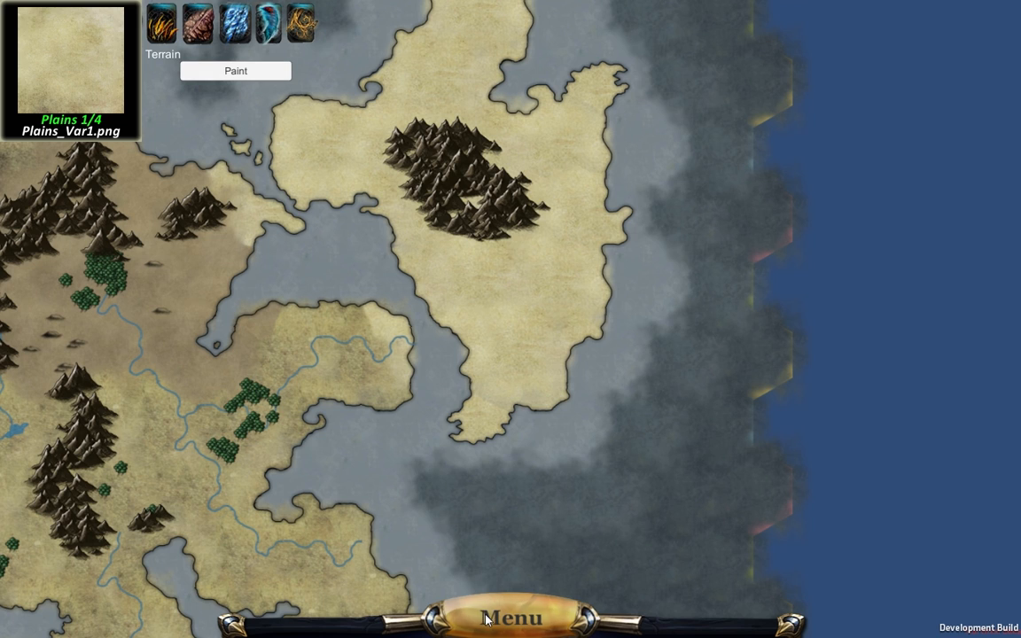
{"action": "left_click_drag", "start_coordinate": [525, 525], "coordinate": [519, 468]}
- Create a new blank map with size 22
{"action": "left_click", "coordinate": [521, 611]}
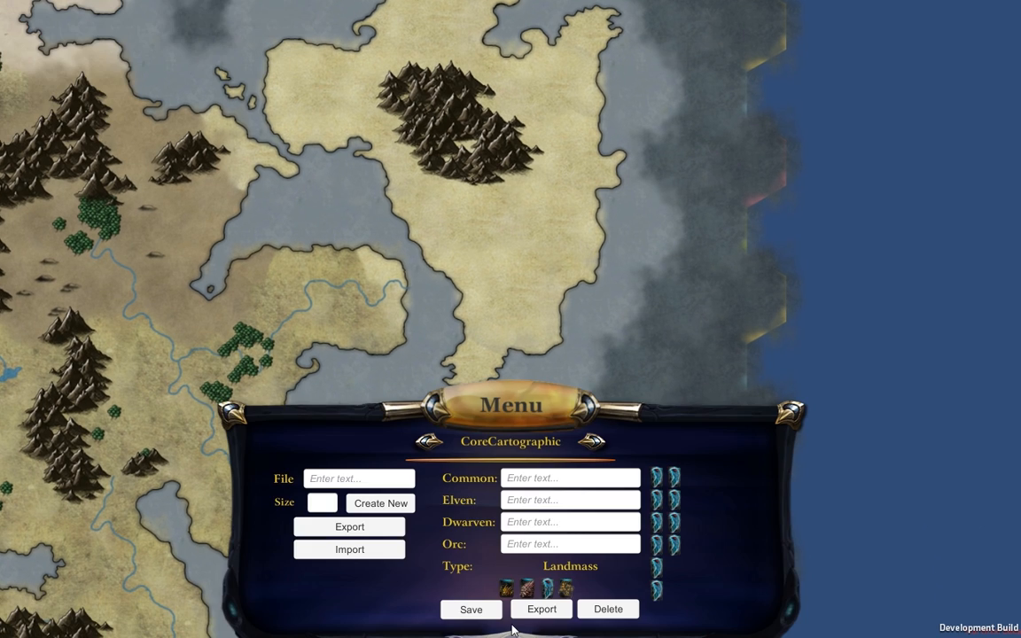
{"action": "left_click", "coordinate": [320, 503]}
{"action": "type", "text": "22"}
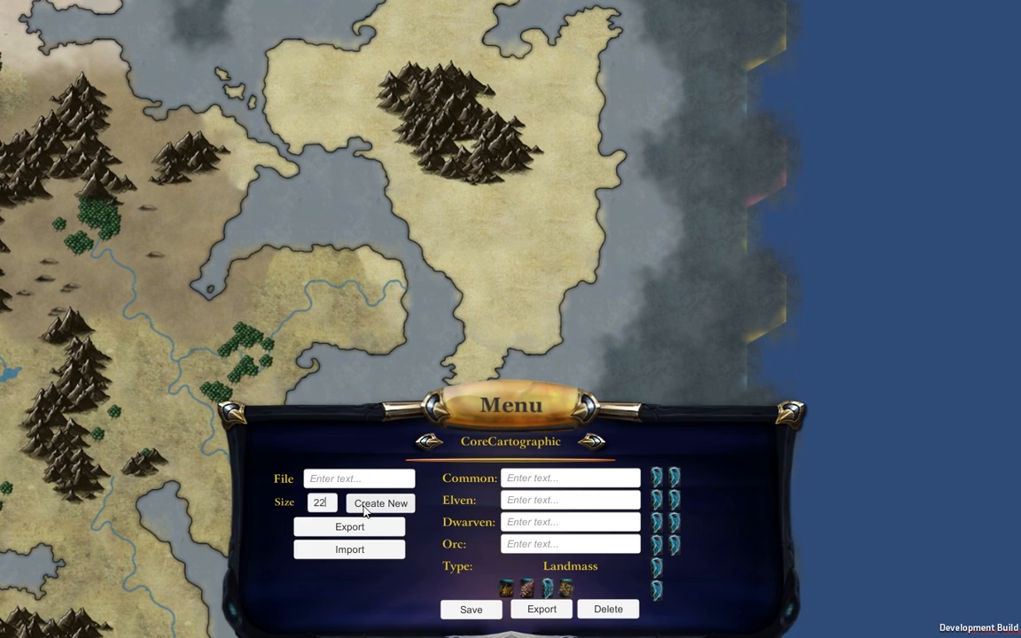
{"action": "left_click", "coordinate": [371, 503]}
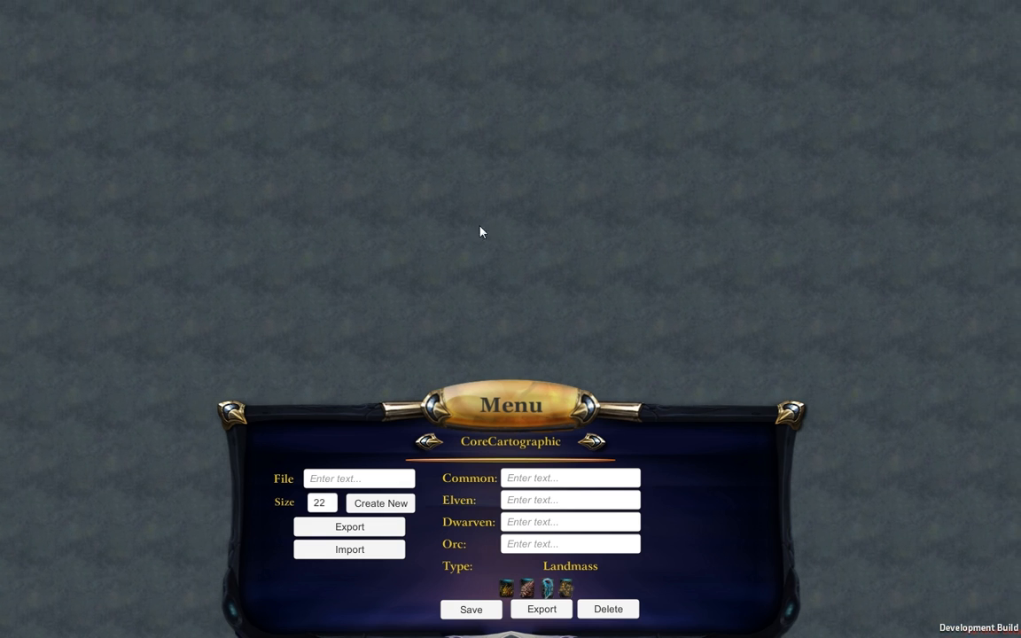
- Switch the art set to CoreRealistic and paint a continent of varied terrains with a Tundra landmass to its north
{"action": "left_click", "coordinate": [430, 443]}
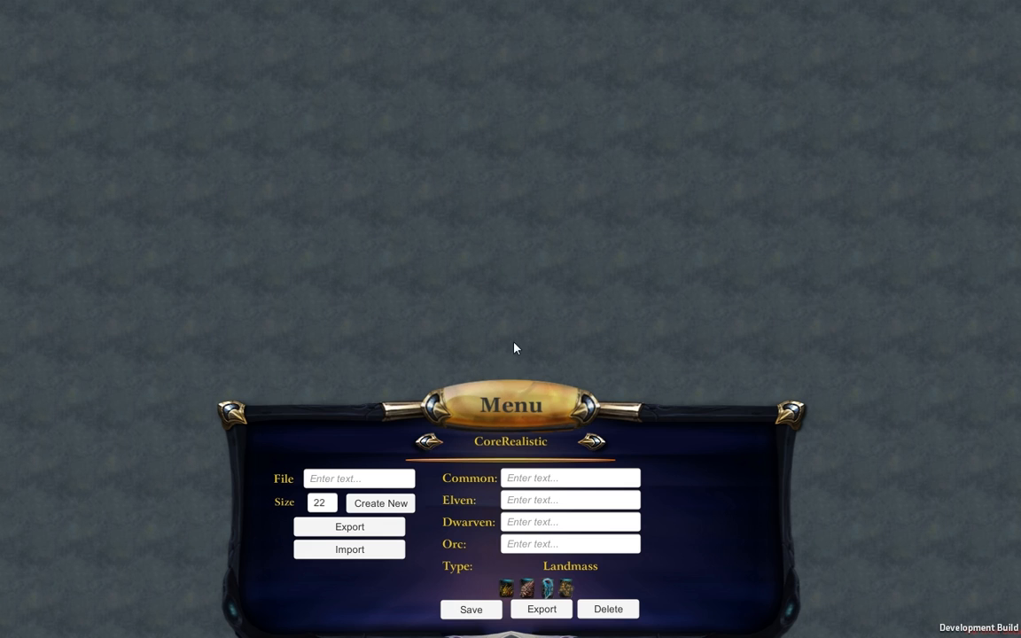
{"action": "left_click", "coordinate": [500, 410]}
{"action": "mouse_move", "coordinate": [581, 251]}
{"action": "left_mouse_down"}
{"action": "mouse_move", "coordinate": [497, 212]}
{"action": "mouse_move", "coordinate": [499, 416]}
{"action": "mouse_move", "coordinate": [469, 257]}
{"action": "mouse_move", "coordinate": [376, 292]}
{"action": "mouse_move", "coordinate": [451, 332]}
{"action": "mouse_move", "coordinate": [545, 169]}
{"action": "mouse_move", "coordinate": [376, 340]}
{"action": "mouse_move", "coordinate": [428, 235]}
{"action": "mouse_move", "coordinate": [481, 247]}
{"action": "mouse_move", "coordinate": [355, 311]}
{"action": "mouse_move", "coordinate": [468, 279]}
{"action": "mouse_move", "coordinate": [415, 291]}
{"action": "mouse_move", "coordinate": [647, 200]}
{"action": "mouse_move", "coordinate": [679, 359]}
{"action": "mouse_move", "coordinate": [520, 254]}
{"action": "mouse_move", "coordinate": [499, 220]}
{"action": "mouse_move", "coordinate": [444, 212]}
{"action": "mouse_move", "coordinate": [435, 107]}
{"action": "mouse_move", "coordinate": [328, 326]}
{"action": "left_mouse_up"}
{"action": "mouse_move", "coordinate": [238, 362]}
{"action": "left_mouse_down"}
{"action": "mouse_move", "coordinate": [434, 262]}
{"action": "mouse_move", "coordinate": [422, 431]}
{"action": "mouse_move", "coordinate": [226, 403]}
{"action": "mouse_move", "coordinate": [321, 476]}
{"action": "mouse_move", "coordinate": [141, 326]}
{"action": "mouse_move", "coordinate": [270, 452]}
{"action": "left_mouse_up"}
{"action": "mouse_move", "coordinate": [345, 524]}
{"action": "left_mouse_down"}
{"action": "mouse_move", "coordinate": [503, 488]}
{"action": "mouse_move", "coordinate": [629, 406]}
{"action": "mouse_move", "coordinate": [563, 392]}
{"action": "mouse_move", "coordinate": [539, 364]}
{"action": "mouse_move", "coordinate": [517, 199]}
{"action": "mouse_move", "coordinate": [526, 338]}
{"action": "left_mouse_up"}
{"action": "left_click", "coordinate": [526, 291]}
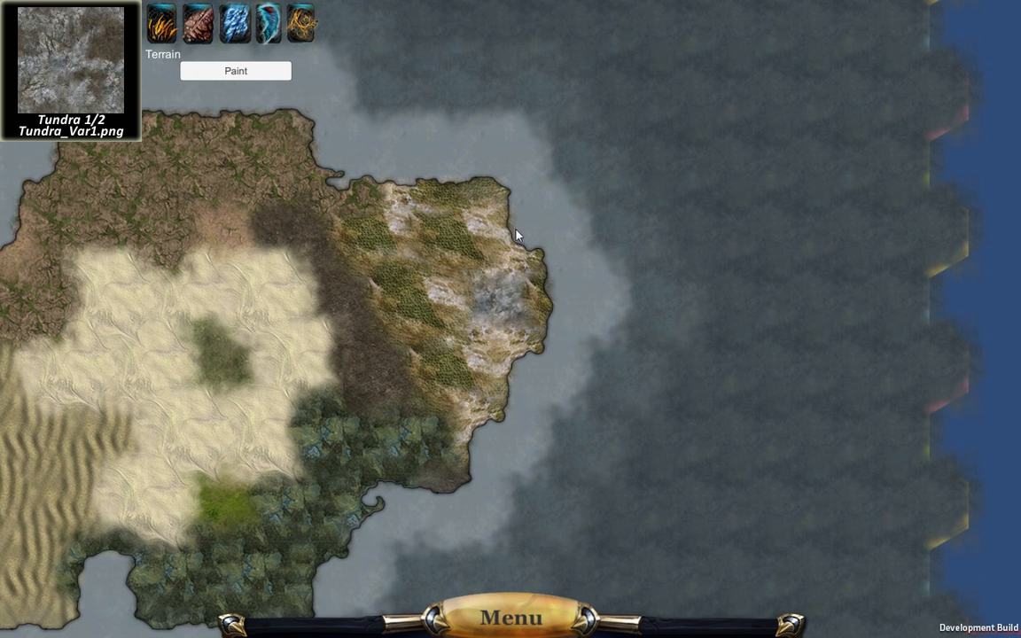
{"action": "left_click_drag", "start_coordinate": [515, 227], "coordinate": [553, 325]}
{"action": "mouse_move", "coordinate": [403, 69]}
{"action": "left_mouse_down"}
{"action": "mouse_move", "coordinate": [647, 102]}
{"action": "mouse_move", "coordinate": [547, 246]}
{"action": "mouse_move", "coordinate": [442, 243]}
{"action": "mouse_move", "coordinate": [645, 271]}
{"action": "mouse_move", "coordinate": [627, 218]}
{"action": "mouse_move", "coordinate": [554, 355]}
{"action": "left_mouse_up"}
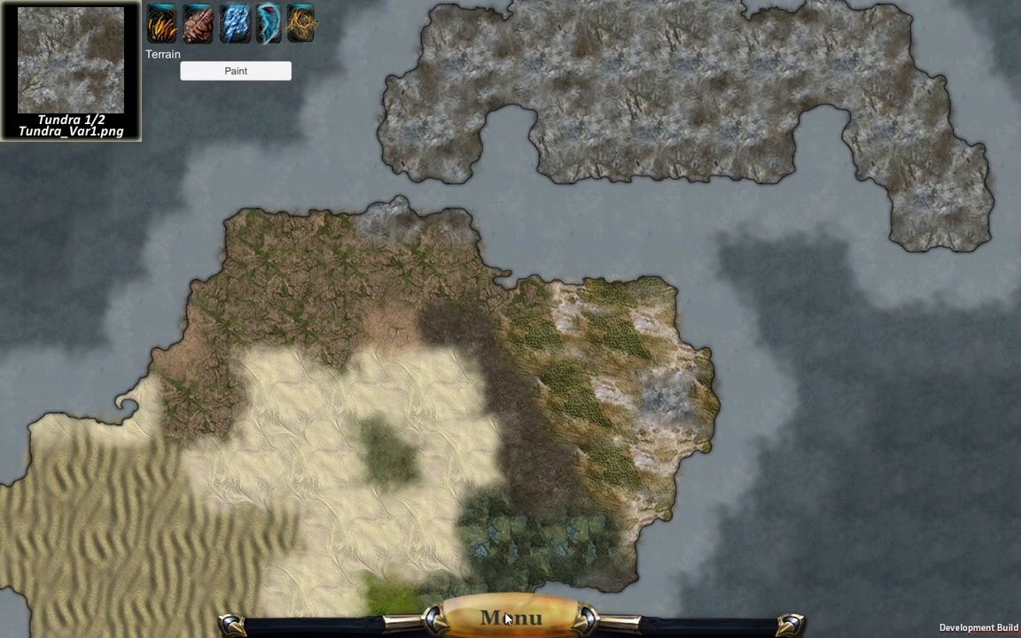
- Switch the art set back to CoreCartographic and paint a Plains island off the continent's northwest coast plus a small Rough island farther west
{"action": "left_click", "coordinate": [507, 618]}
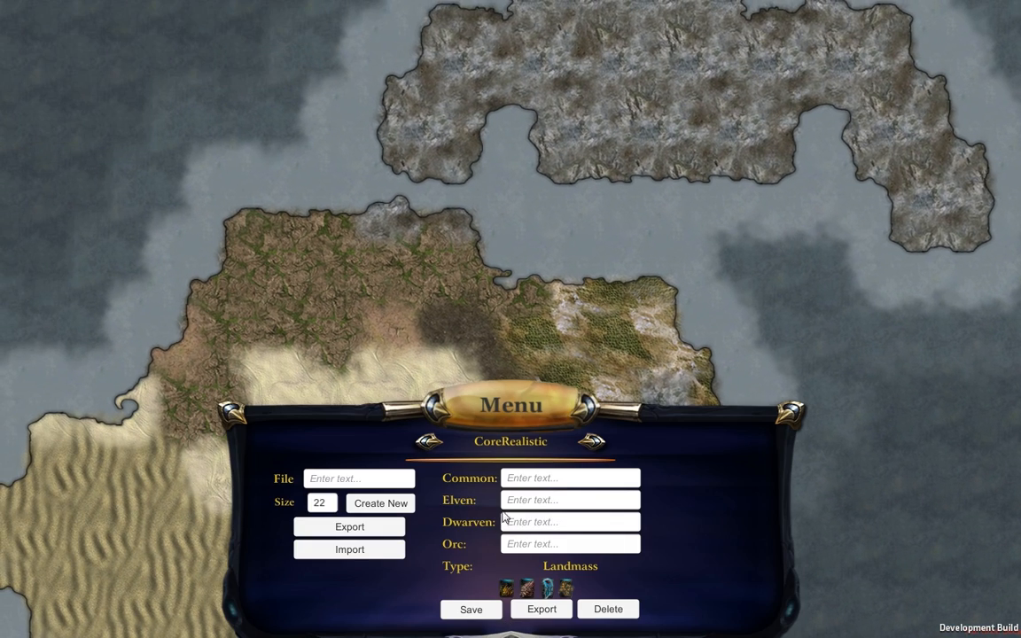
{"action": "left_click", "coordinate": [428, 441]}
{"action": "left_click_drag", "start_coordinate": [442, 351], "coordinate": [571, 318]}
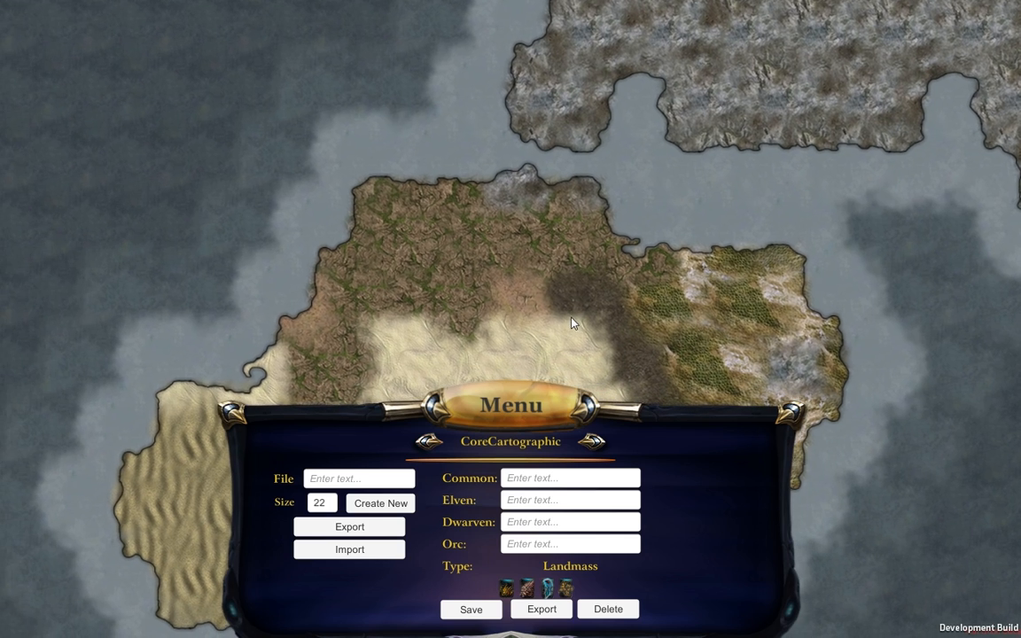
{"action": "left_click", "coordinate": [514, 408]}
{"action": "mouse_move", "coordinate": [348, 195]}
{"action": "left_mouse_down"}
{"action": "mouse_move", "coordinate": [230, 235]}
{"action": "mouse_move", "coordinate": [615, 262]}
{"action": "left_mouse_up"}
{"action": "scroll", "coordinate": [425, 194], "scroll_direction": "down", "scroll_amount": 1}
{"action": "left_click", "coordinate": [425, 196]}
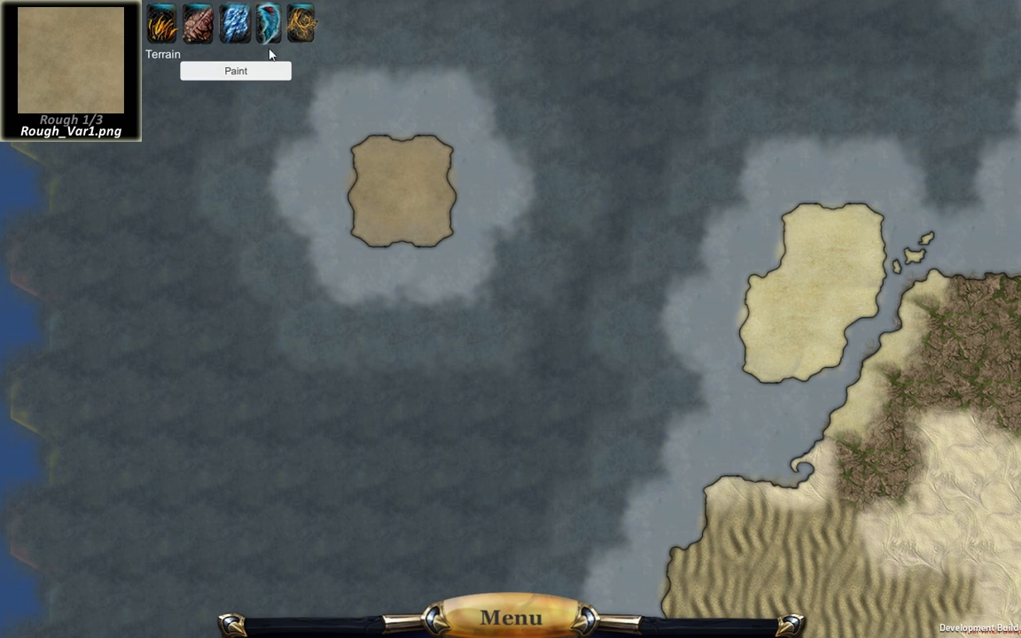
- Switch to shaping coasts and add a narrow peninsula to the Rough island's east side and a jagged one to its south
{"action": "left_click", "coordinate": [226, 28]}
{"action": "left_click", "coordinate": [249, 77]}
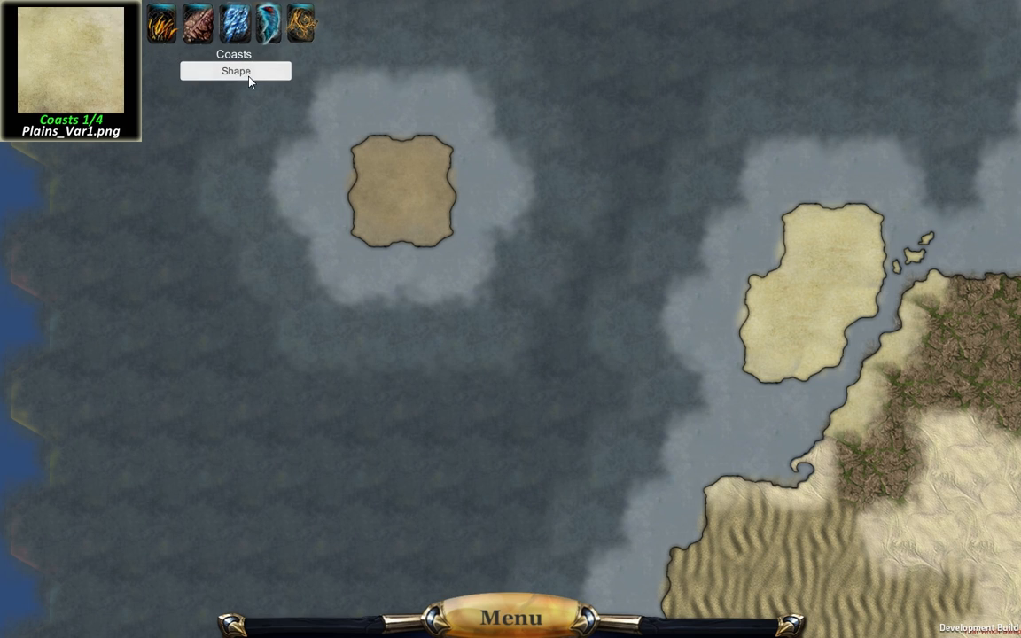
{"action": "scroll", "coordinate": [482, 194], "scroll_direction": "down", "scroll_amount": 1}
{"action": "left_click", "coordinate": [482, 194]}
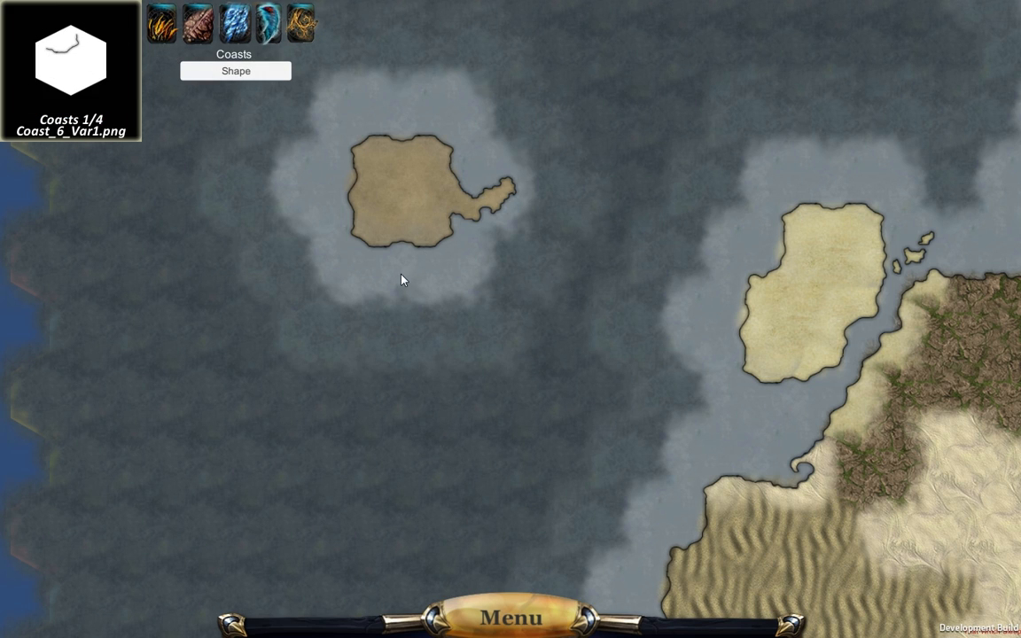
{"action": "left_click", "coordinate": [434, 264]}
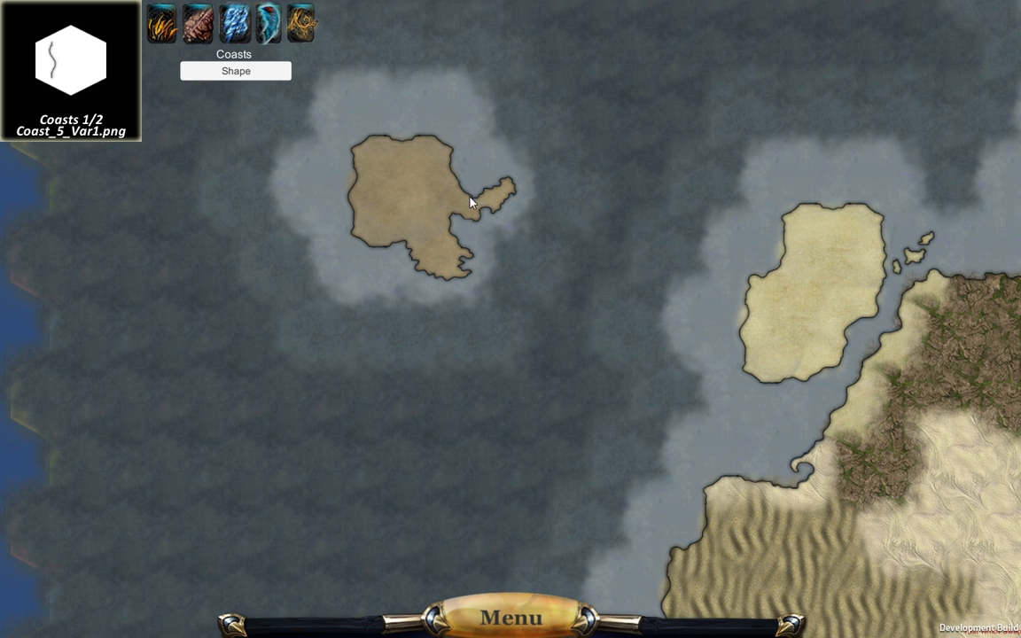
- Try a narrow peninsula on the Rough island's west side, restore that coast, and reshape the northwestern corner with a hooked coastline
{"action": "left_click", "coordinate": [301, 194]}
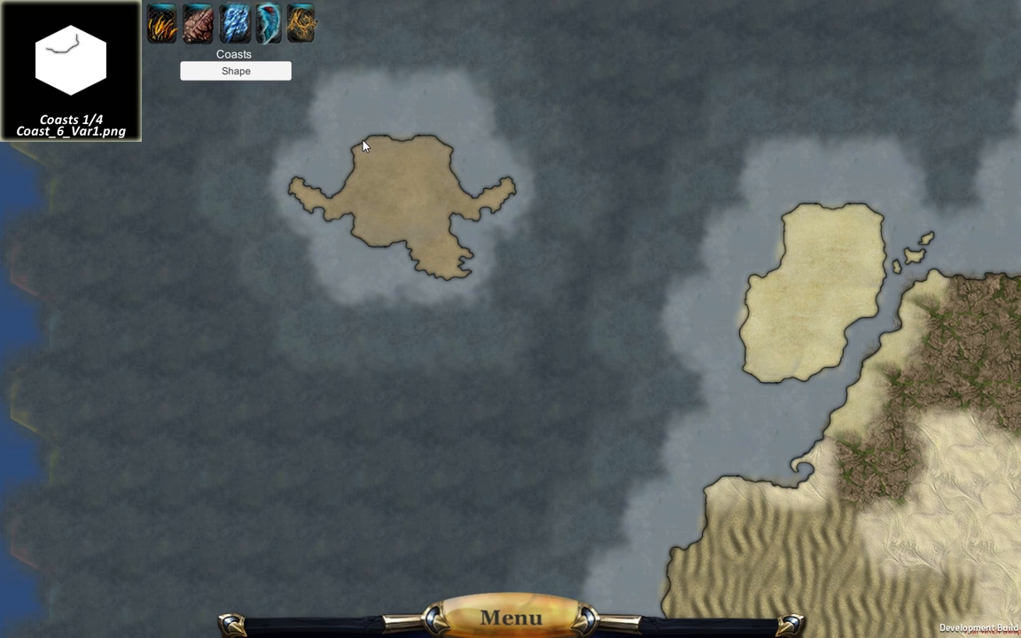
{"action": "scroll", "coordinate": [341, 161], "scroll_direction": "down", "scroll_amount": 3}
{"action": "left_click", "coordinate": [321, 188]}
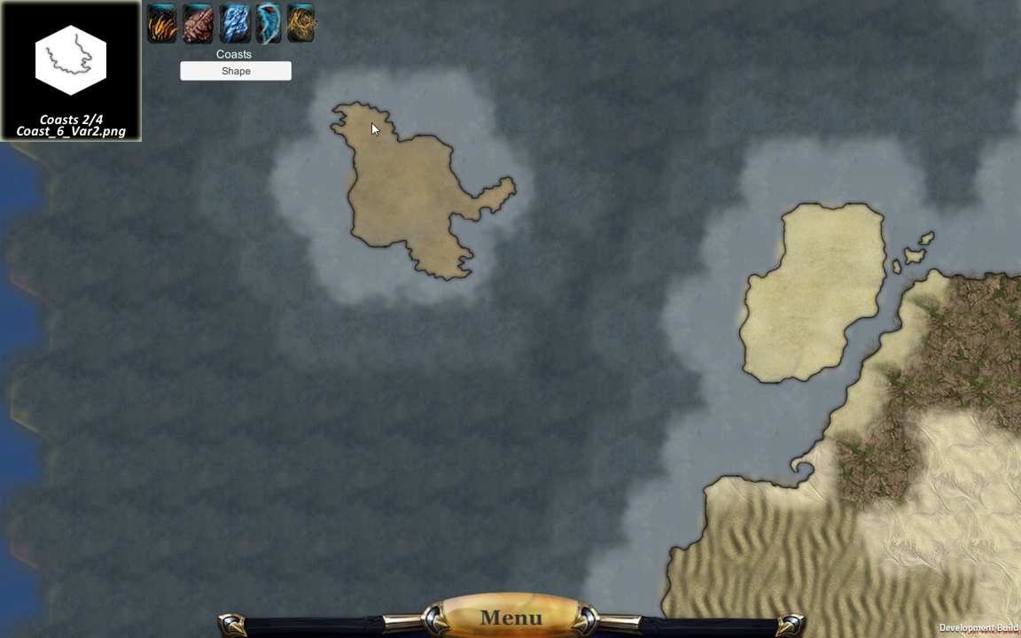
{"action": "left_click", "coordinate": [365, 126]}
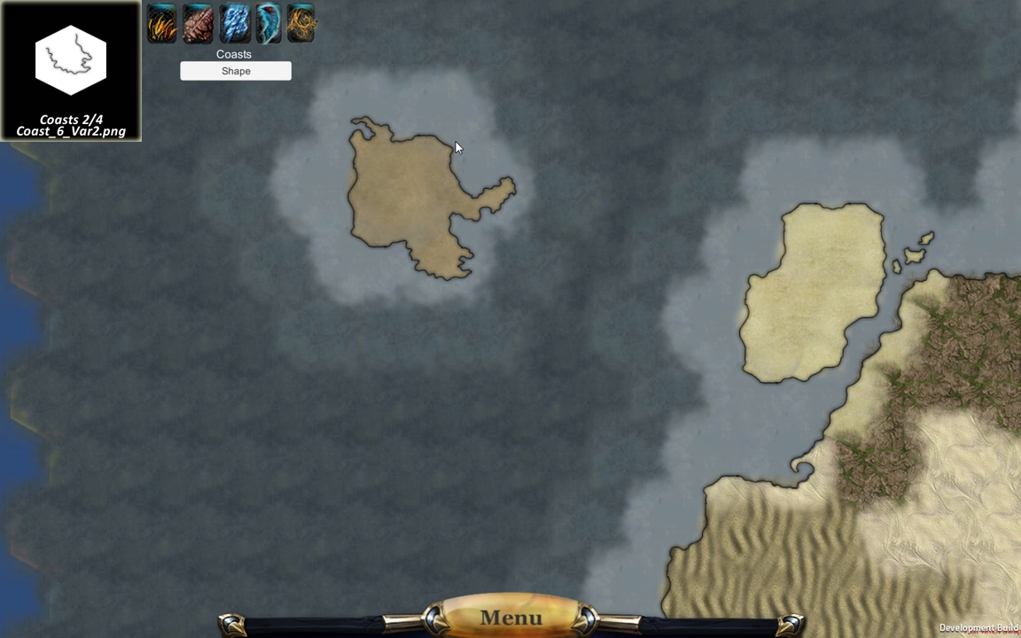
- Reshape the Rough island's southwestern corner with a hooked coastline
{"action": "scroll", "coordinate": [456, 147], "scroll_direction": "down", "scroll_amount": 1}
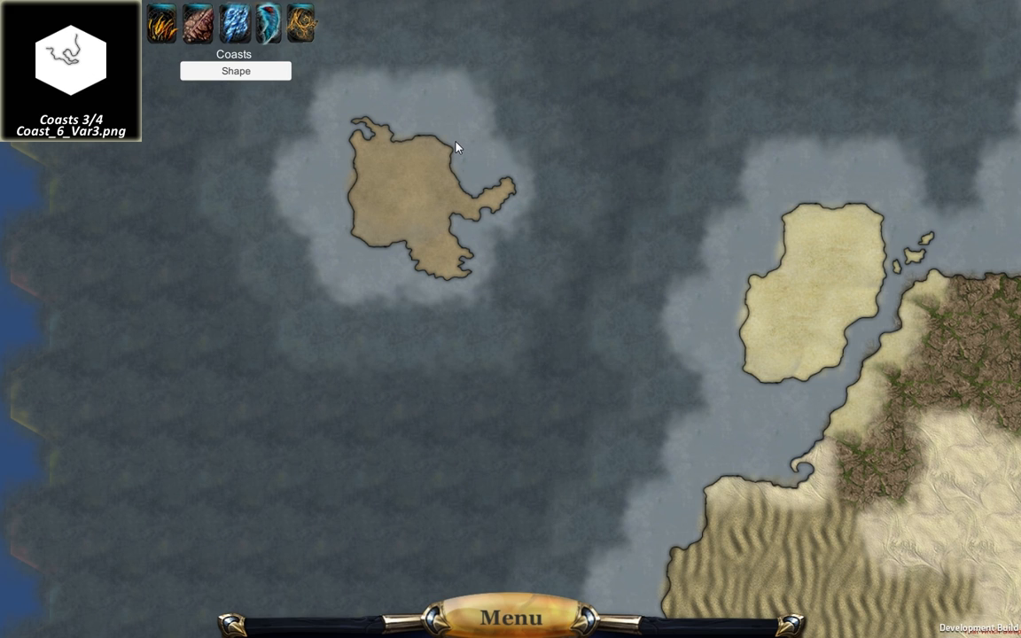
{"action": "left_click", "coordinate": [352, 255]}
{"action": "mouse_move", "coordinate": [531, 229]}
{"action": "left_mouse_down"}
{"action": "mouse_move", "coordinate": [416, 275]}
{"action": "mouse_move", "coordinate": [595, 209]}
{"action": "mouse_move", "coordinate": [378, 355]}
{"action": "left_mouse_up"}
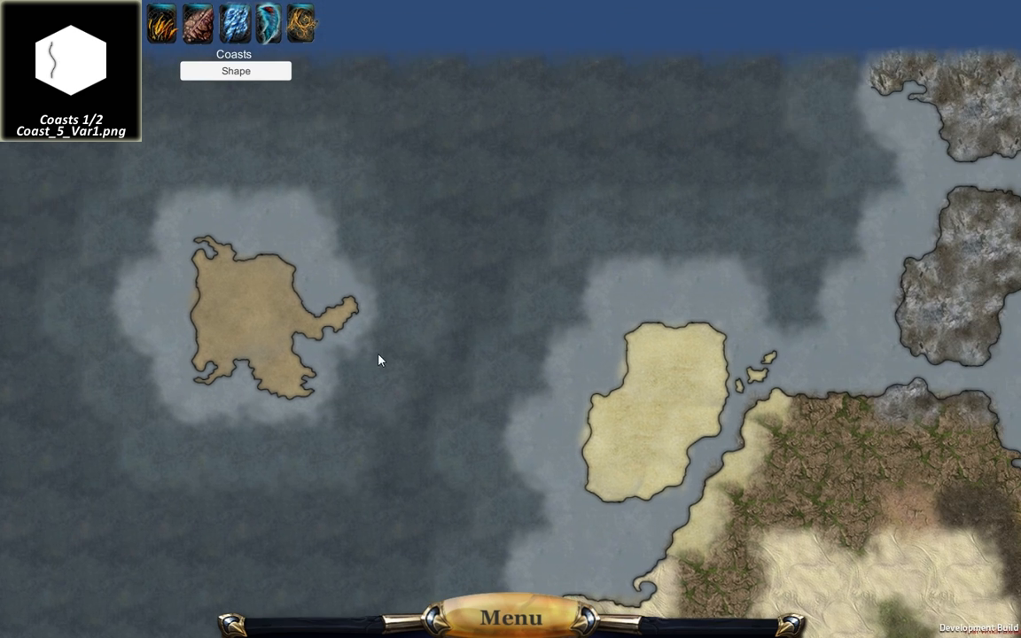
- Add a narrow peninsula to the west coast of the Plains island, pointing out to the northwest
{"action": "mouse_move", "coordinate": [523, 340]}
{"action": "left_mouse_down"}
{"action": "mouse_move", "coordinate": [520, 242]}
{"action": "mouse_move", "coordinate": [407, 268]}
{"action": "left_mouse_up"}
{"action": "scroll", "coordinate": [462, 358], "scroll_direction": "down", "scroll_amount": 1}
{"action": "left_click", "coordinate": [461, 358]}
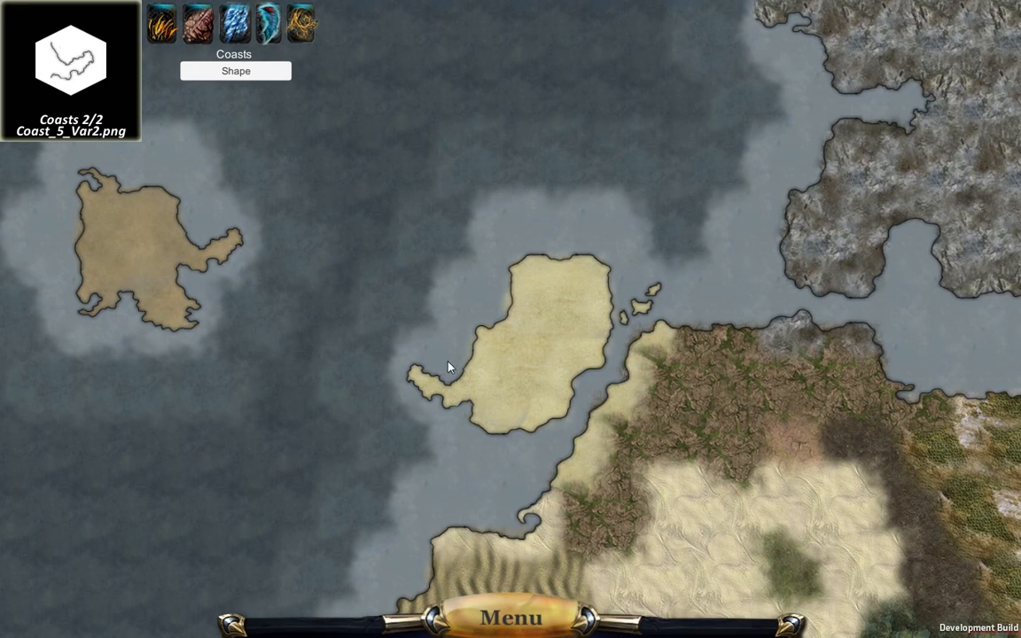
{"action": "mouse_move", "coordinate": [463, 316]}
{"action": "left_mouse_down"}
{"action": "mouse_move", "coordinate": [526, 228]}
{"action": "mouse_move", "coordinate": [586, 243]}
{"action": "left_mouse_up"}
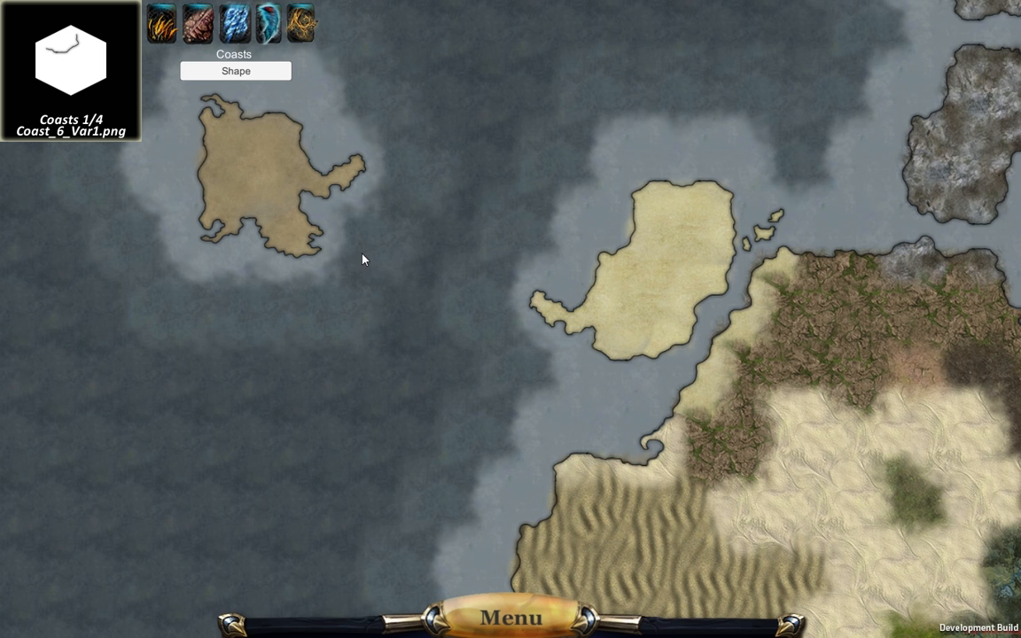
- Switch mountains to Build Range and run a diagonal range from the continent's north-centre southwest to the edge of the dunes
{"action": "left_click_drag", "start_coordinate": [364, 277], "coordinate": [513, 259]}
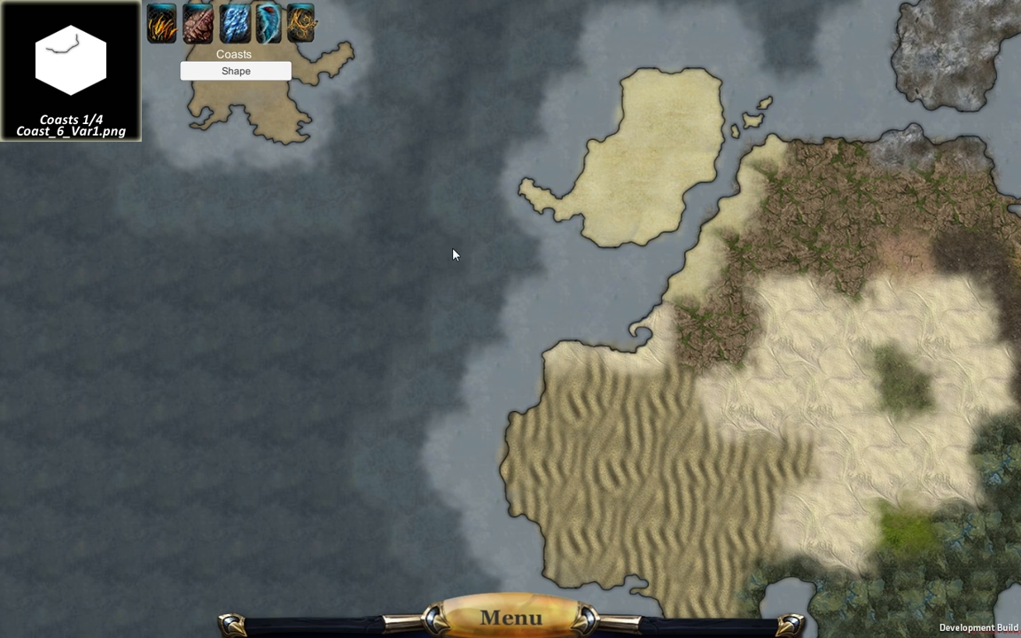
{"action": "mouse_move", "coordinate": [472, 220]}
{"action": "left_mouse_down"}
{"action": "mouse_move", "coordinate": [542, 285]}
{"action": "mouse_move", "coordinate": [435, 223]}
{"action": "mouse_move", "coordinate": [204, 150]}
{"action": "left_mouse_up"}
{"action": "left_click", "coordinate": [197, 34]}
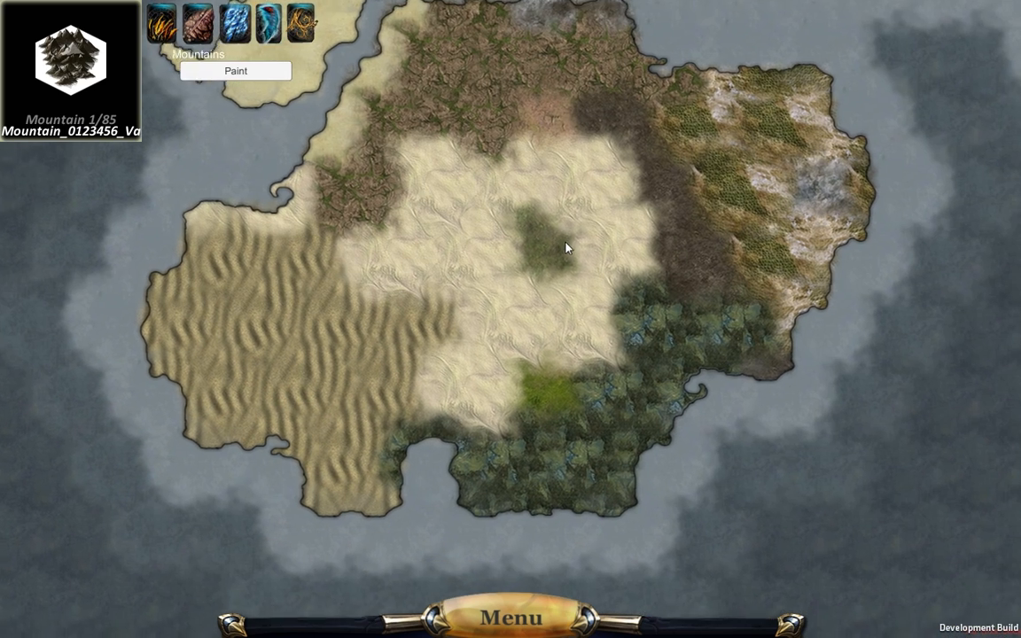
{"action": "left_click", "coordinate": [266, 71]}
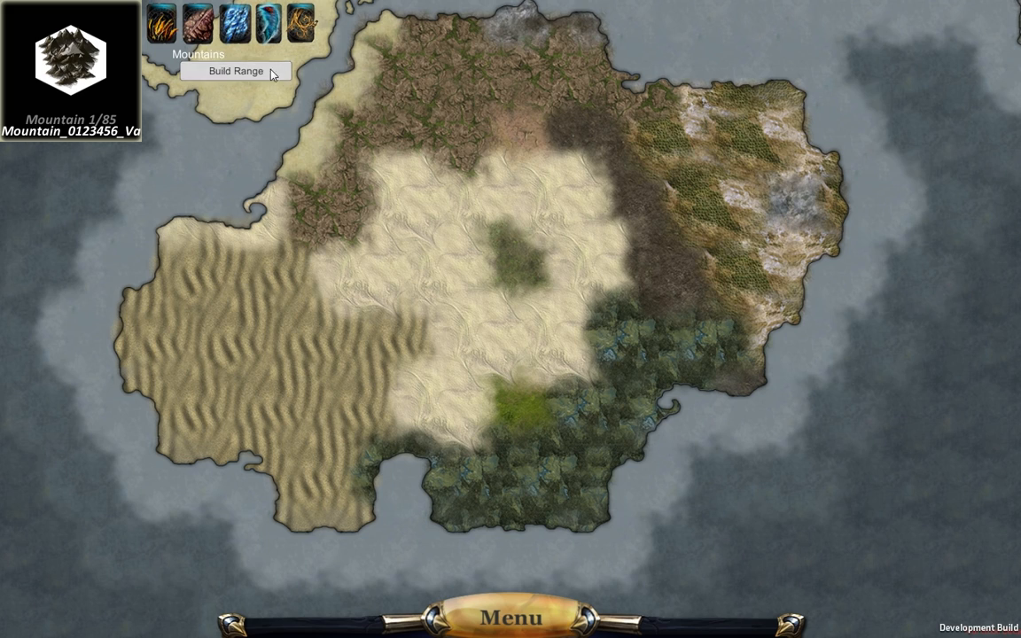
{"action": "mouse_move", "coordinate": [536, 125]}
{"action": "left_mouse_down"}
{"action": "mouse_move", "coordinate": [495, 164]}
{"action": "mouse_move", "coordinate": [467, 216]}
{"action": "left_mouse_up"}
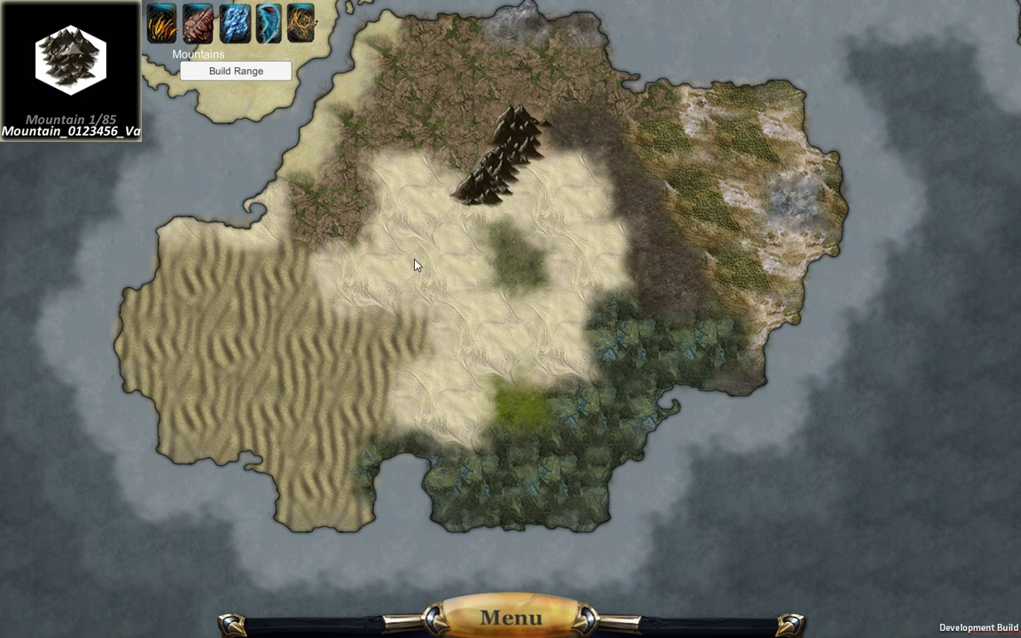
{"action": "left_click_drag", "start_coordinate": [438, 252], "coordinate": [390, 330]}
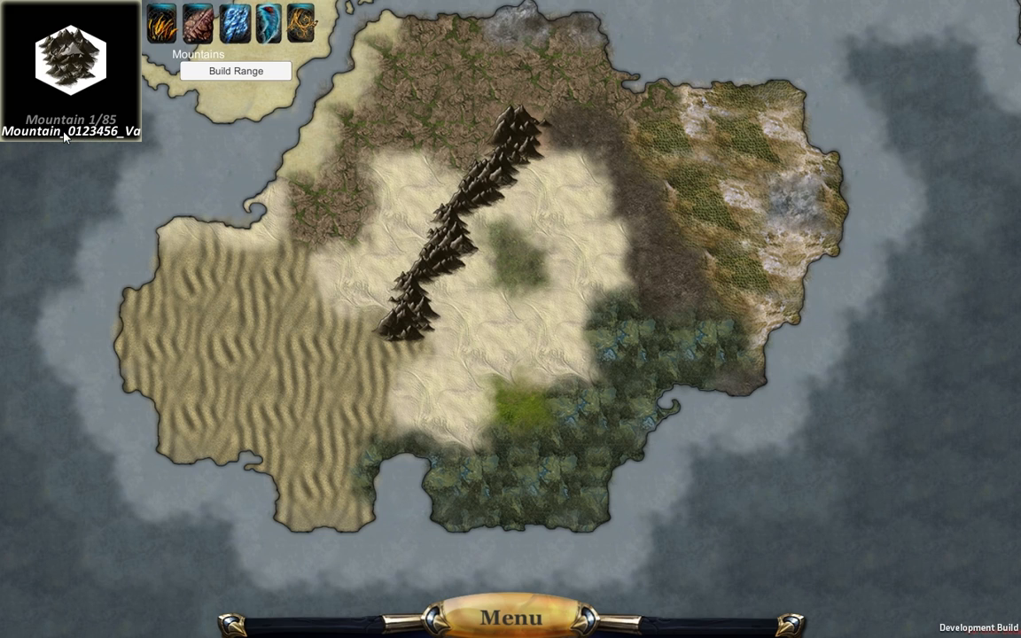
- Build a second range east of the central terrain and join it to the first one with an arc across the north
{"action": "scroll", "coordinate": [86, 120], "scroll_direction": "down", "scroll_amount": 4}
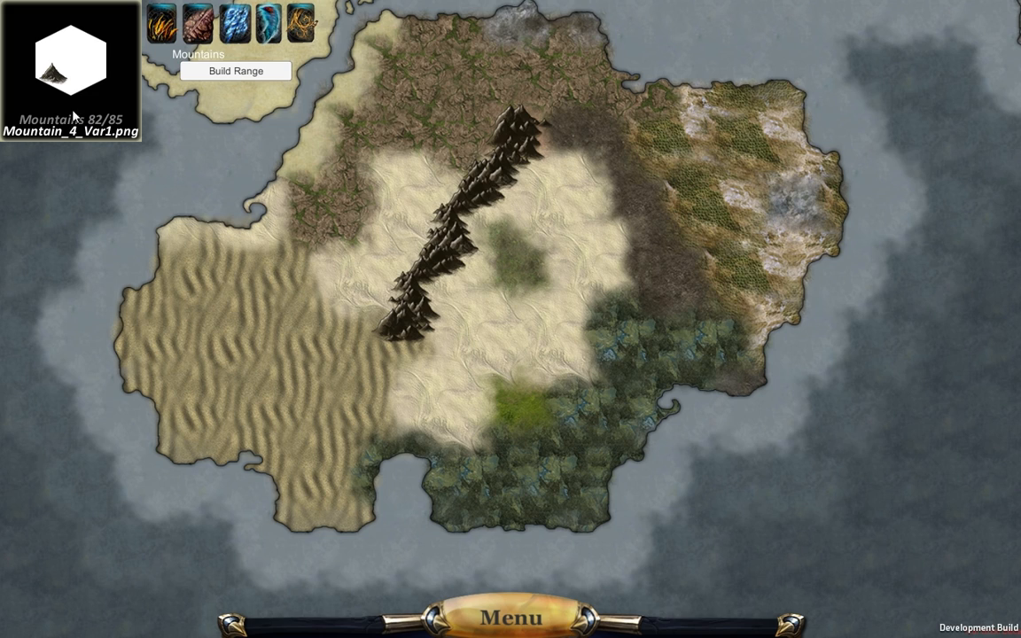
{"action": "left_click", "coordinate": [591, 257]}
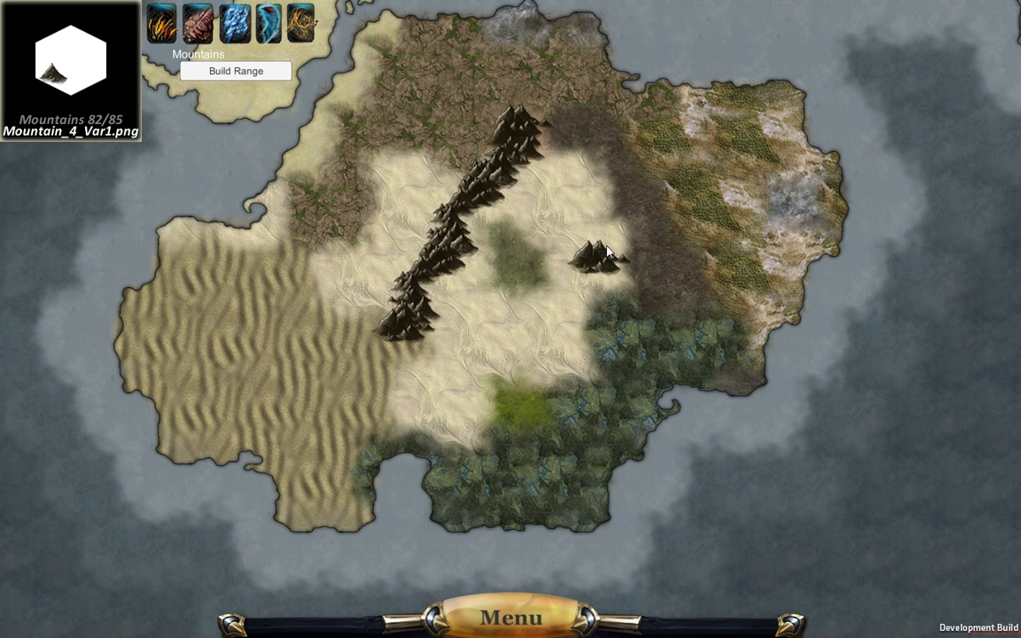
{"action": "left_click_drag", "start_coordinate": [614, 248], "coordinate": [562, 275]}
{"action": "scroll", "coordinate": [563, 265], "scroll_direction": "down", "scroll_amount": 1}
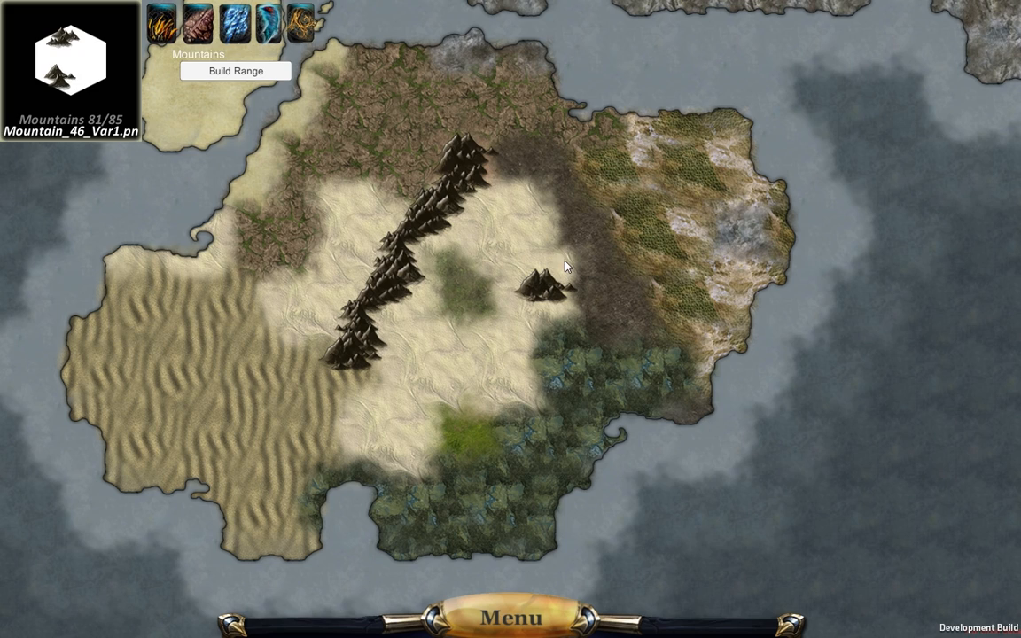
{"action": "left_click", "coordinate": [592, 230]}
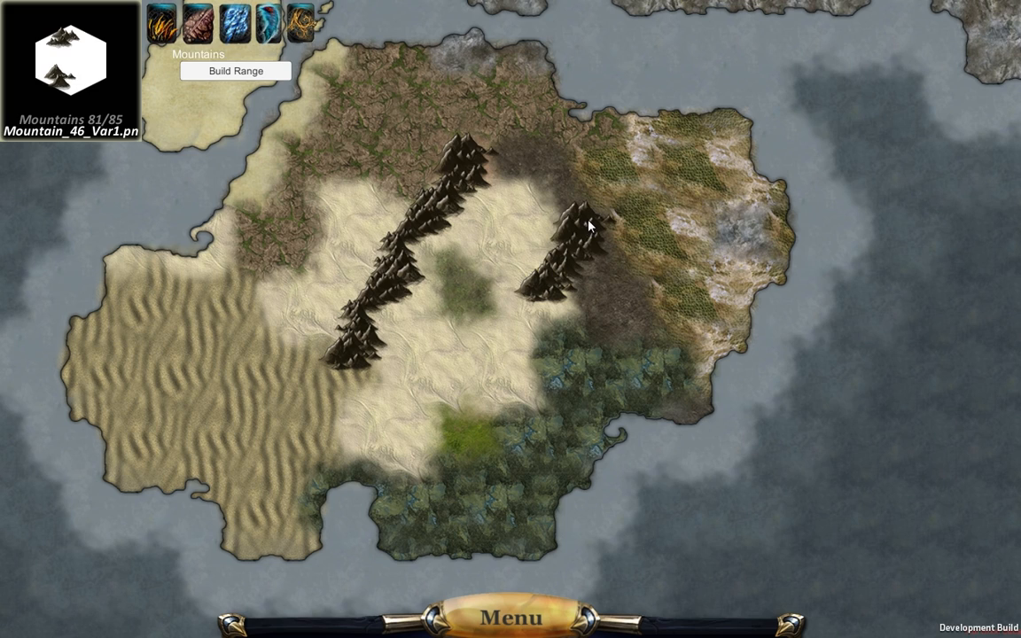
{"action": "left_click", "coordinate": [549, 168]}
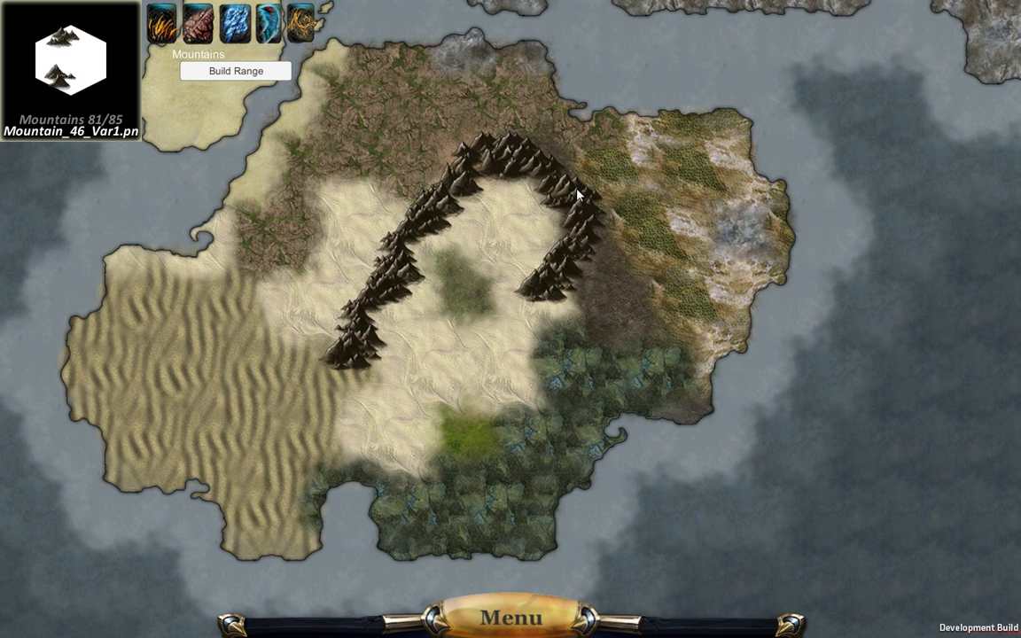
- Switch mountains back to Paint and place Mountain_46_Var1 on the light terrain just southeast of the range's southwestern end
{"action": "left_click", "coordinate": [214, 78]}
{"action": "left_click", "coordinate": [247, 74]}
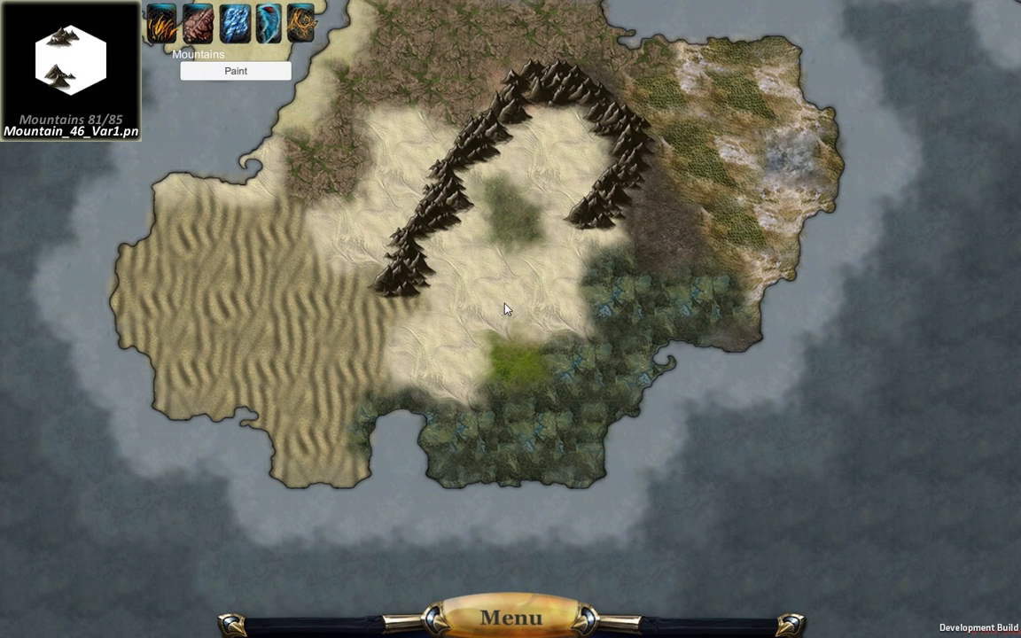
{"action": "left_click", "coordinate": [503, 304]}
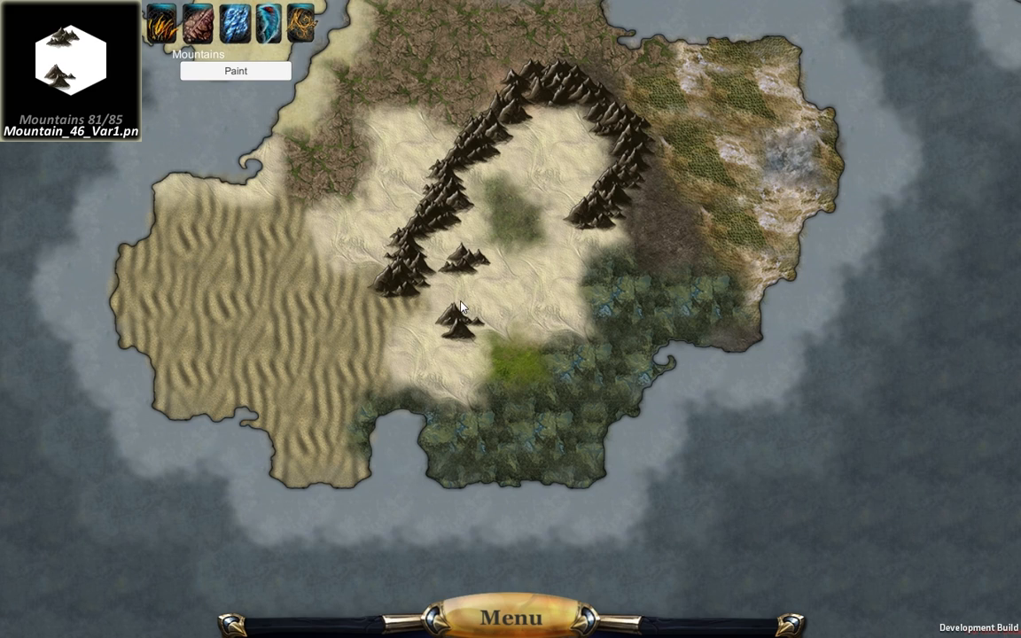
- Choose the Mountain_345_Var1 variant and place it on the light terrain just north of the bright green patch
{"action": "scroll", "coordinate": [461, 302], "scroll_direction": "up", "scroll_amount": 2}
{"action": "scroll", "coordinate": [467, 257], "scroll_direction": "down", "scroll_amount": 1}
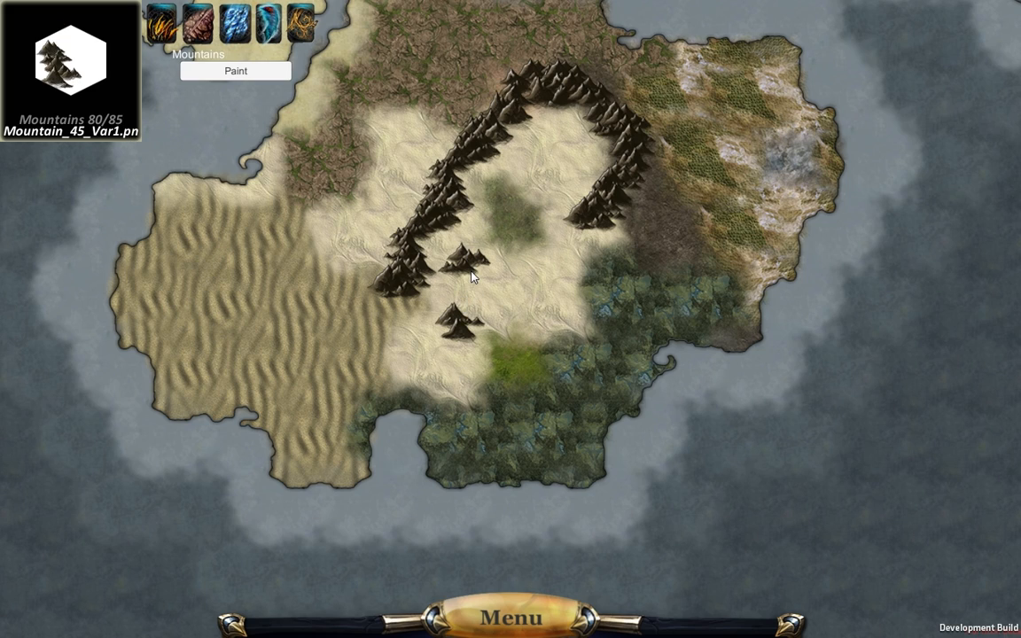
{"action": "scroll", "coordinate": [470, 276], "scroll_direction": "up", "scroll_amount": 1}
{"action": "scroll", "coordinate": [470, 277], "scroll_direction": "down", "scroll_amount": 1}
{"action": "scroll", "coordinate": [471, 277], "scroll_direction": "up", "scroll_amount": 1}
{"action": "scroll", "coordinate": [539, 309], "scroll_direction": "up", "scroll_amount": 1}
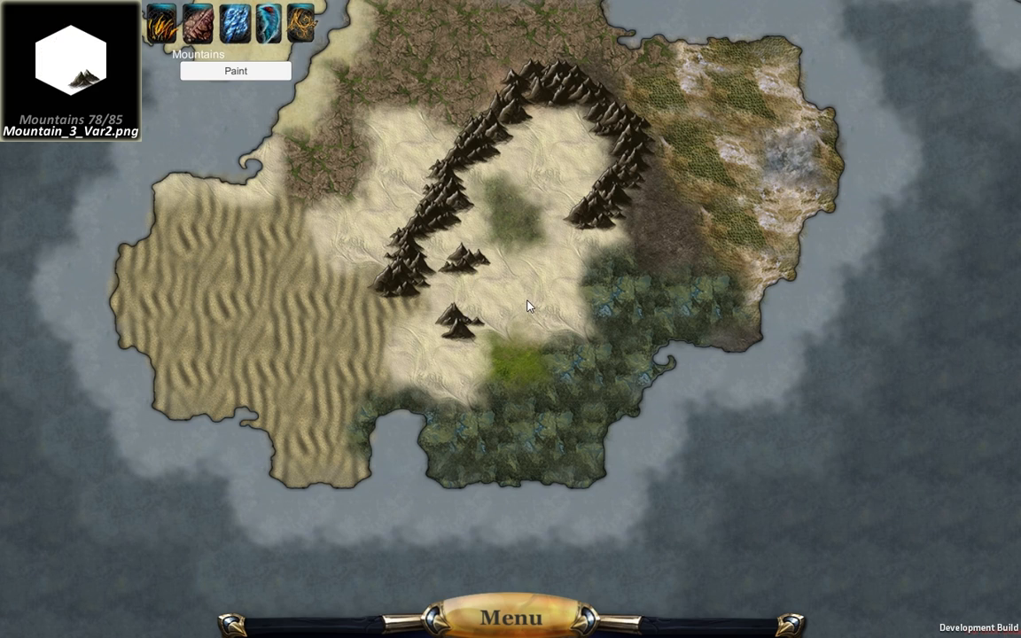
{"action": "scroll", "coordinate": [527, 302], "scroll_direction": "up", "scroll_amount": 5}
{"action": "left_click", "coordinate": [537, 288]}
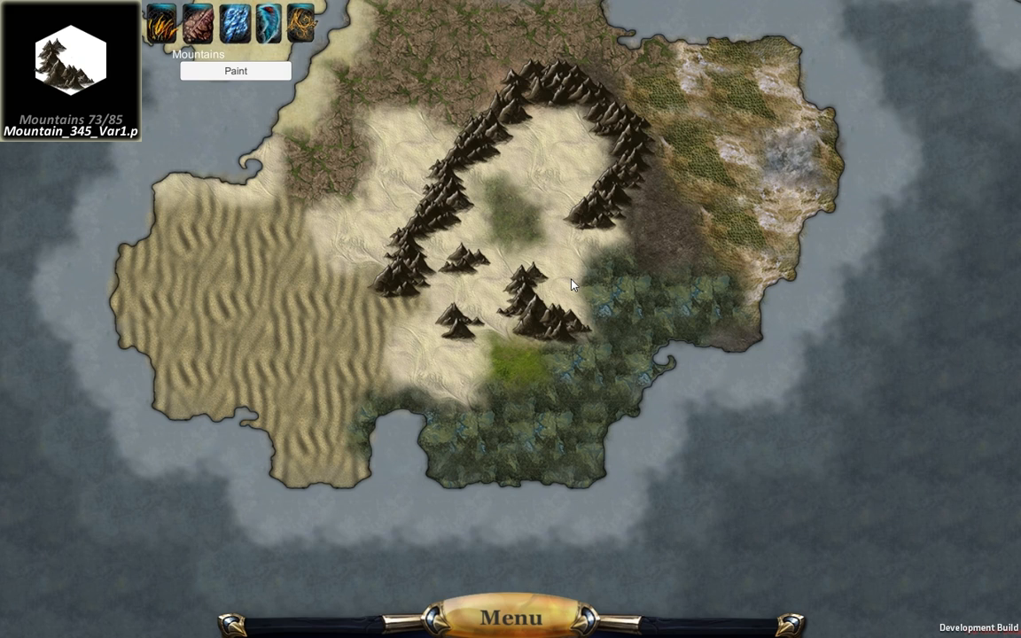
- Switch to shaping rivers with Smart Placement and draw one from the southernmost mountain cluster to the continent's south coast
{"action": "left_click_drag", "start_coordinate": [549, 250], "coordinate": [554, 293]}
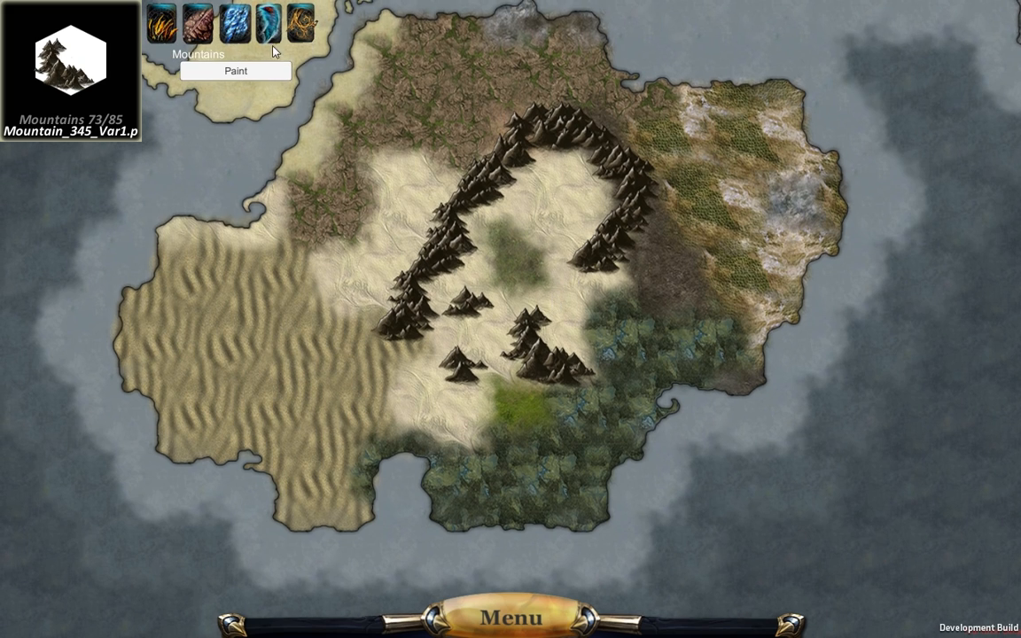
{"action": "left_click", "coordinate": [245, 30]}
{"action": "left_click", "coordinate": [210, 32]}
{"action": "left_click", "coordinate": [239, 31]}
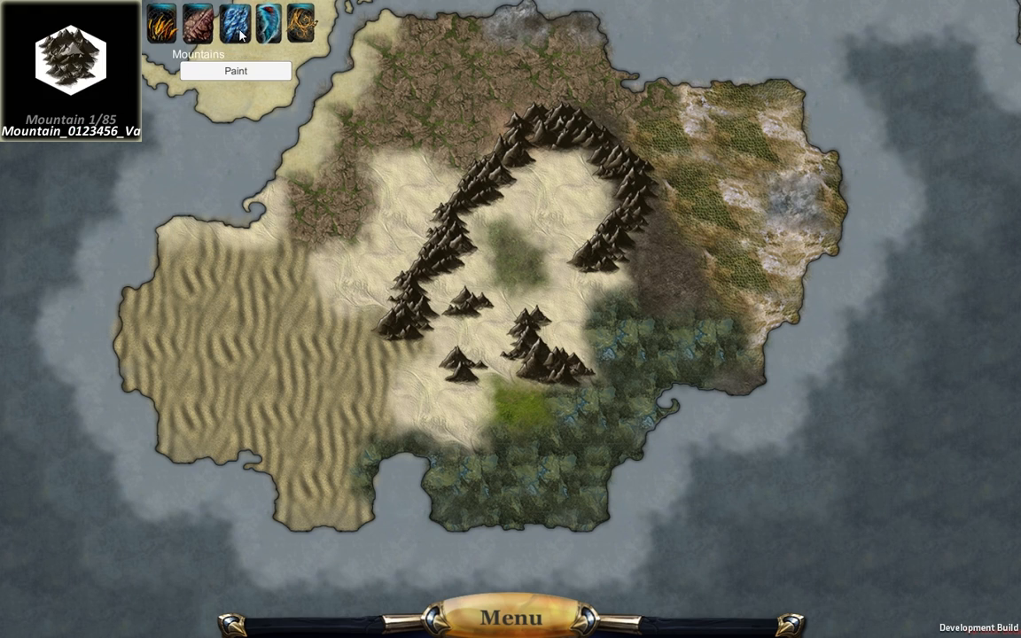
{"action": "left_click", "coordinate": [273, 32]}
{"action": "left_click_drag", "start_coordinate": [500, 319], "coordinate": [454, 197]}
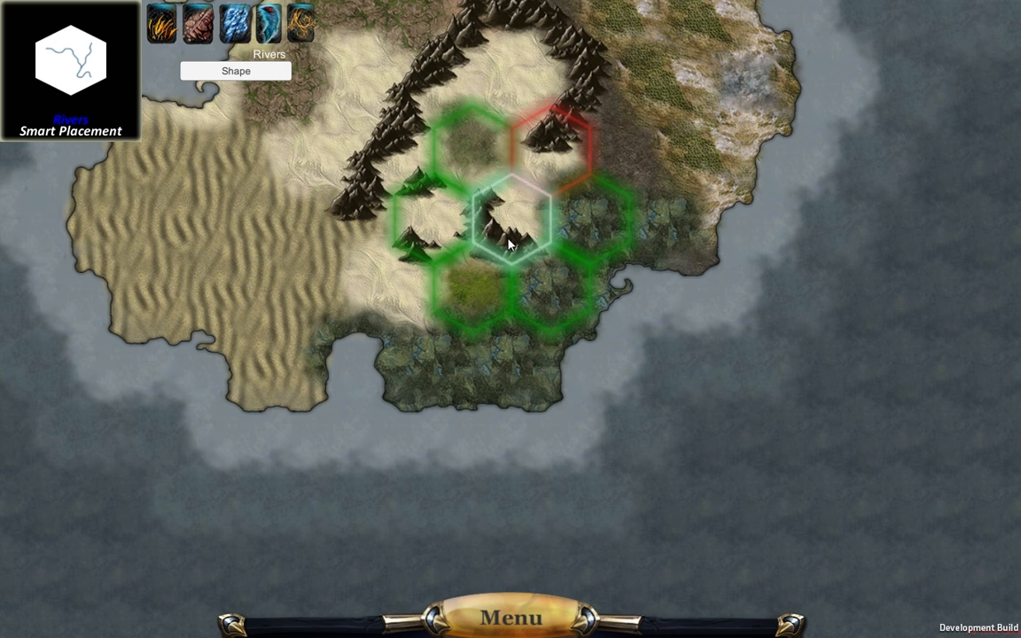
{"action": "mouse_move", "coordinate": [509, 239]}
{"action": "left_mouse_down"}
{"action": "mouse_move", "coordinate": [398, 398]}
{"action": "mouse_move", "coordinate": [437, 386]}
{"action": "left_mouse_up"}
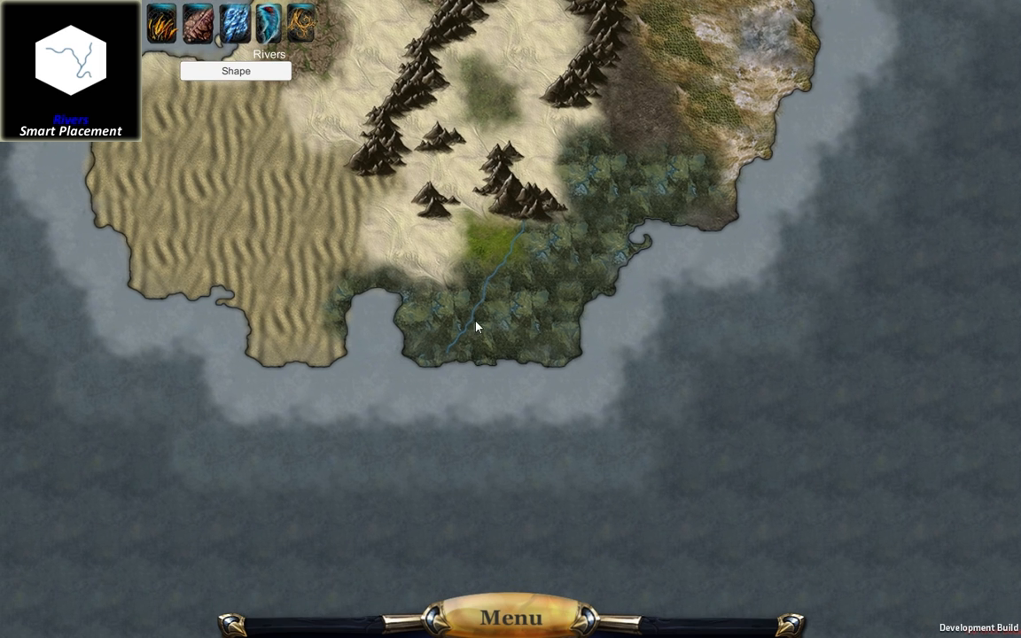
- Draw a second river from the inner side of the western range northwest to the coast facing the Plains island
{"action": "left_click_drag", "start_coordinate": [590, 183], "coordinate": [569, 348]}
{"action": "left_click_drag", "start_coordinate": [491, 288], "coordinate": [737, 227]}
{"action": "left_click_drag", "start_coordinate": [613, 232], "coordinate": [579, 383]}
{"action": "mouse_move", "coordinate": [609, 273]}
{"action": "left_mouse_down"}
{"action": "mouse_move", "coordinate": [543, 308]}
{"action": "mouse_move", "coordinate": [570, 328]}
{"action": "mouse_move", "coordinate": [420, 233]}
{"action": "left_mouse_up"}
{"action": "left_click_drag", "start_coordinate": [592, 285], "coordinate": [511, 280]}
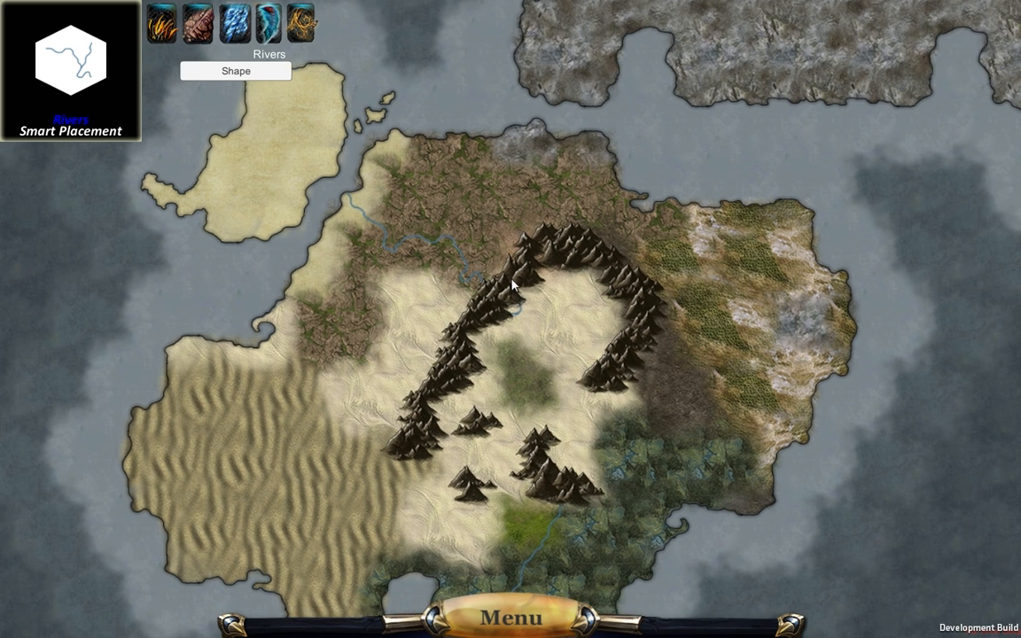
{"action": "left_click_drag", "start_coordinate": [634, 327], "coordinate": [452, 291]}
{"action": "left_click_drag", "start_coordinate": [508, 322], "coordinate": [605, 270]}
{"action": "left_click_drag", "start_coordinate": [438, 295], "coordinate": [492, 231]}
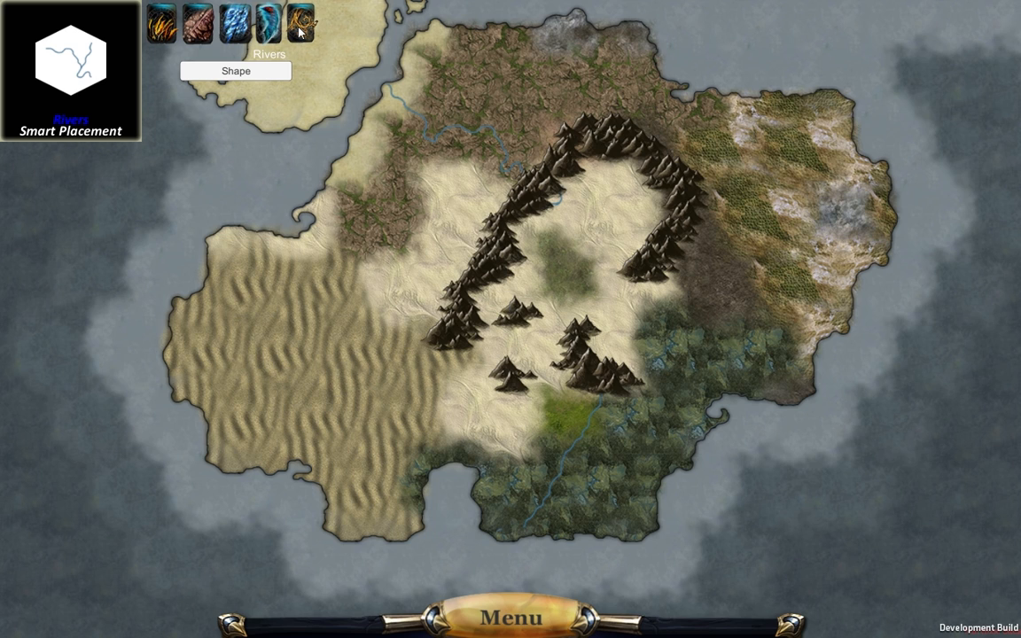
{"action": "left_click_drag", "start_coordinate": [421, 180], "coordinate": [326, 235]}
- Open the menu and bring up the saved entry for the northwestern river
{"action": "left_click", "coordinate": [492, 603]}
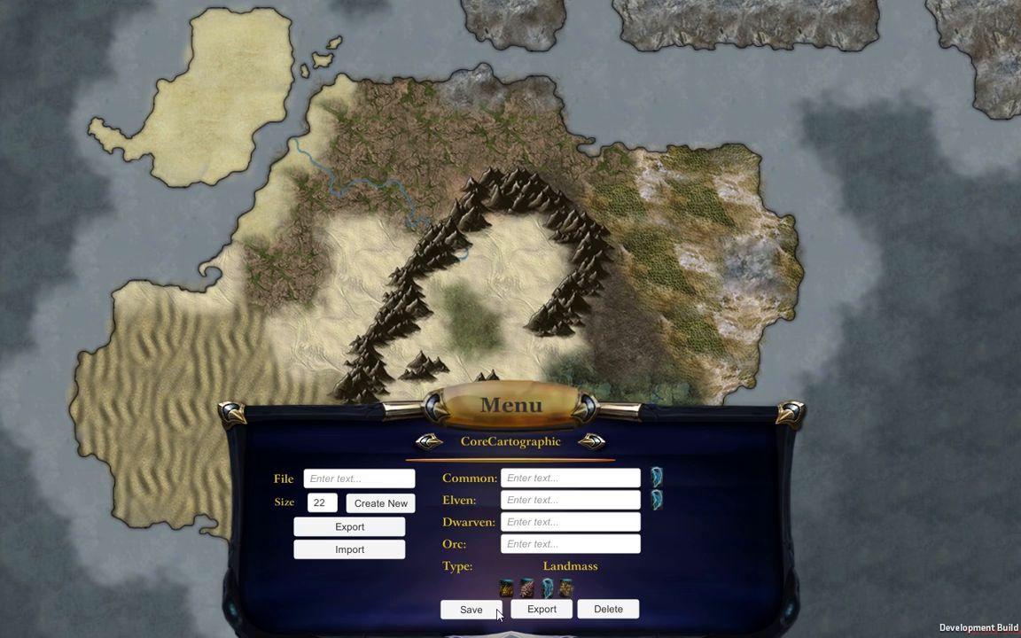
{"action": "left_click", "coordinate": [657, 499]}
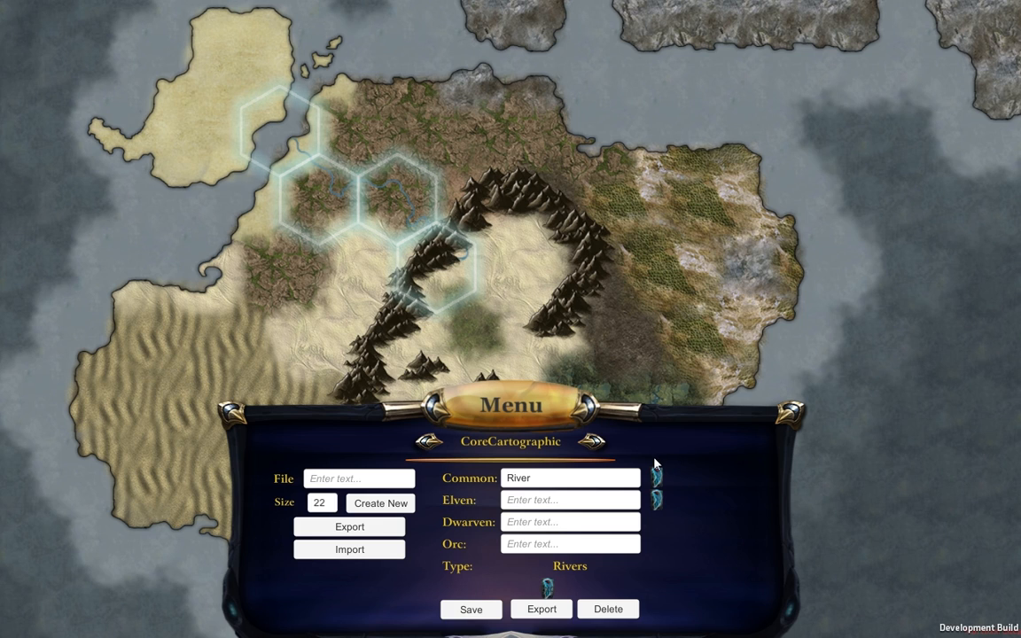
{"action": "left_click_drag", "start_coordinate": [664, 349], "coordinate": [658, 290]}
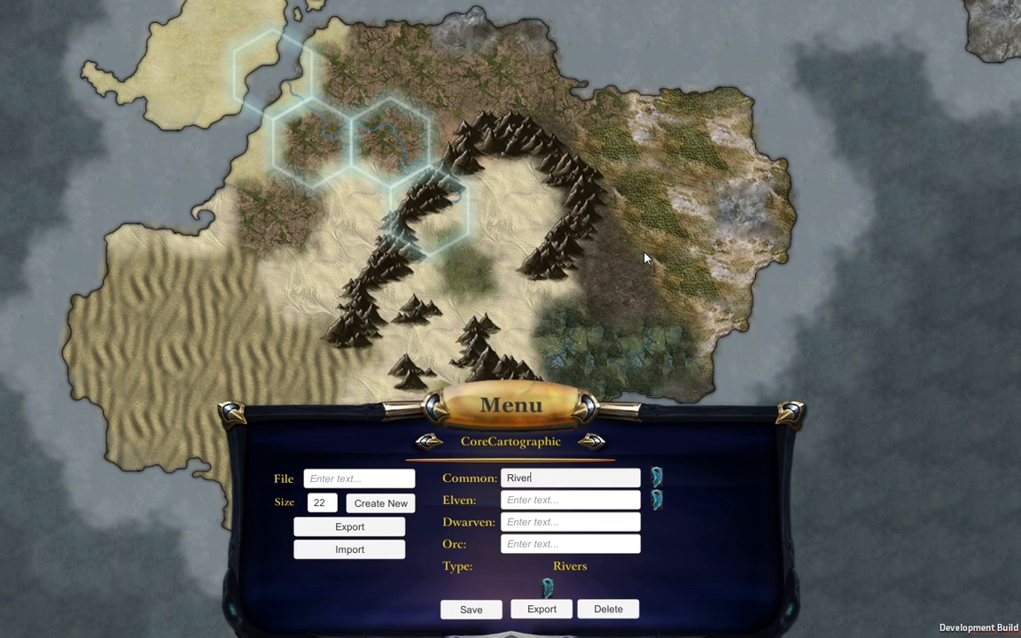
{"action": "left_click_drag", "start_coordinate": [648, 248], "coordinate": [587, 261]}
- Select all hexes of the arched mountain range together, from its eastern end round to its southwestern end
{"action": "left_click", "coordinate": [485, 281]}
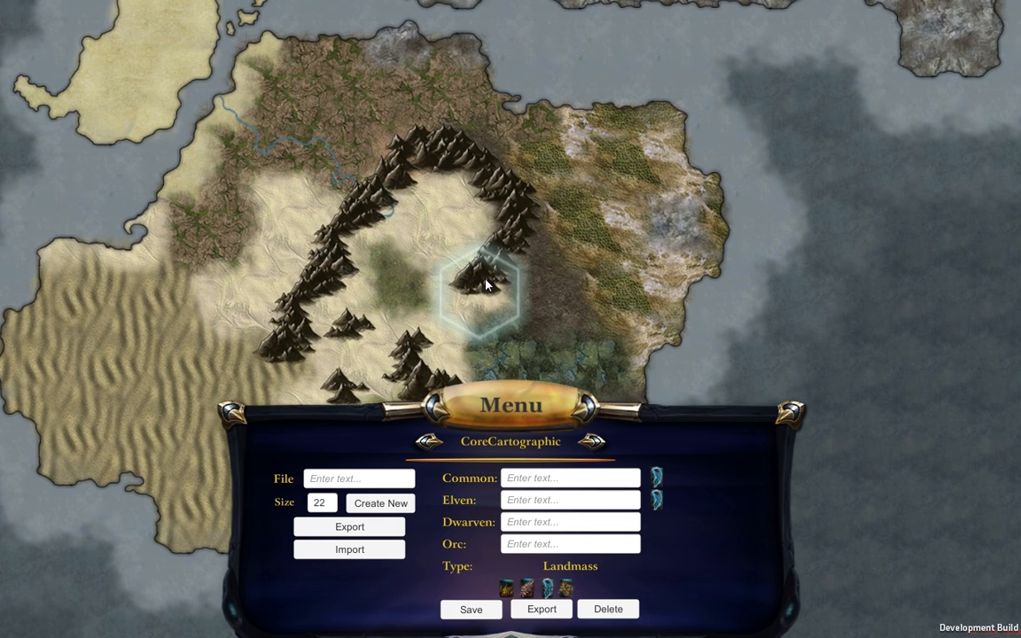
{"action": "left_click", "coordinate": [518, 229], "text": "shift"}
{"action": "left_click", "coordinate": [486, 166], "text": "shift"}
{"action": "mouse_move", "coordinate": [425, 159]}
{"action": "left_mouse_down"}
{"action": "mouse_move", "coordinate": [323, 204]}
{"action": "mouse_move", "coordinate": [293, 243]}
{"action": "mouse_move", "coordinate": [308, 344]}
{"action": "left_mouse_up"}
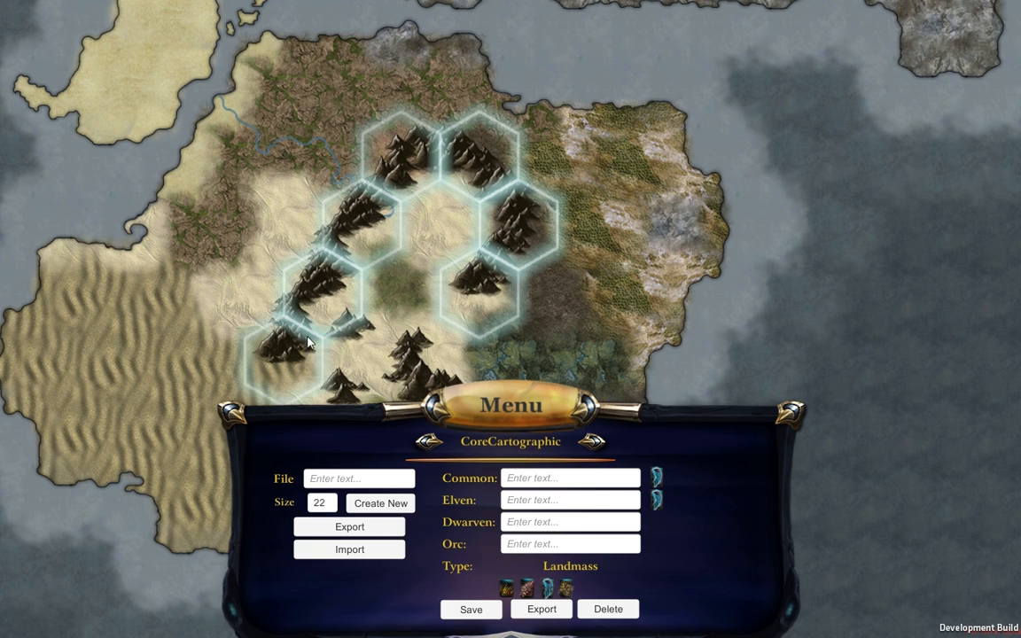
- Save the selected hexes as a Mountains entry with the Common name "The Dev Log Mountains" and reopen that entry
{"action": "left_click", "coordinate": [538, 485]}
{"action": "type", "text": "The Dev Log Moun"}
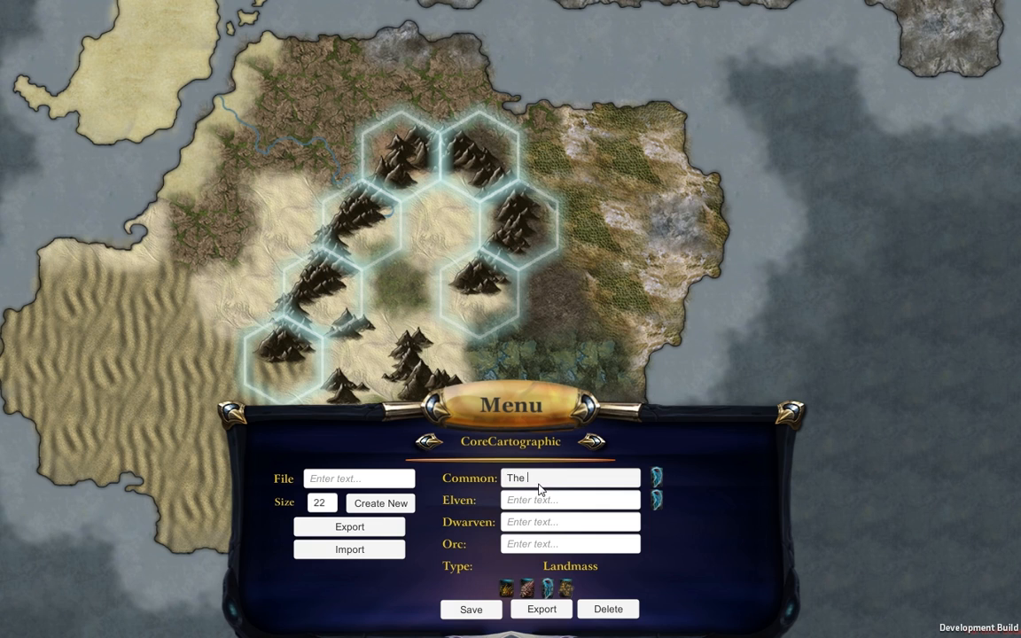
{"action": "type", "text": "tains"}
{"action": "left_click", "coordinate": [530, 589]}
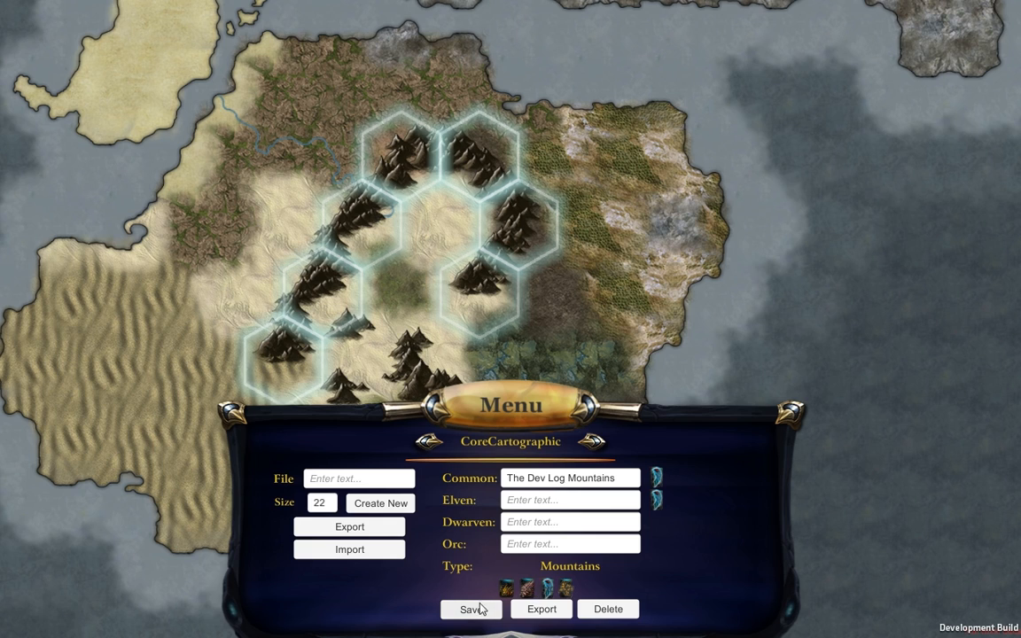
{"action": "left_click", "coordinate": [470, 610]}
{"action": "left_click", "coordinate": [654, 524]}
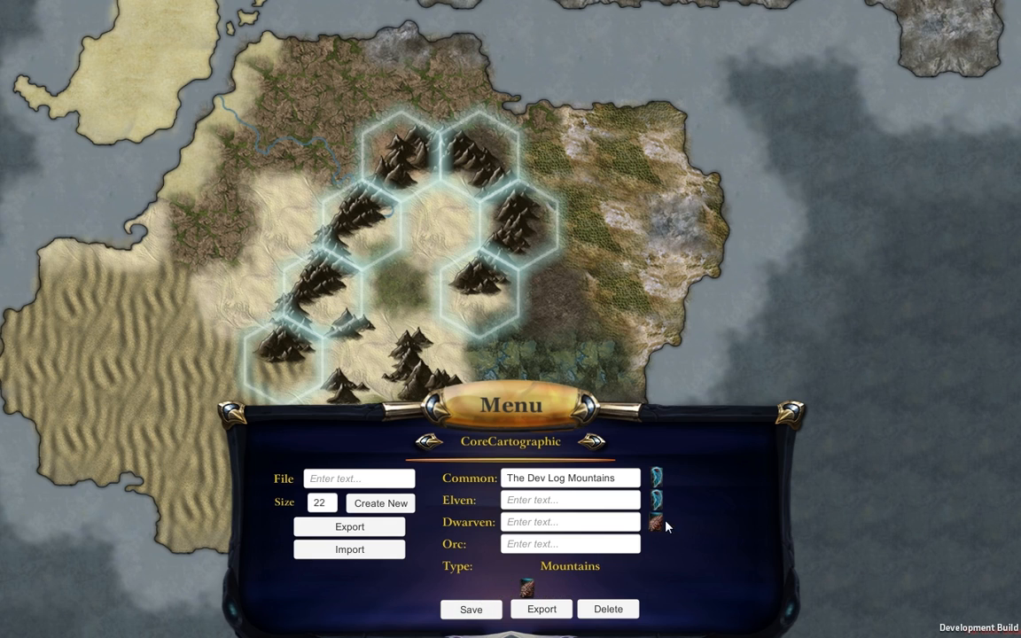
- Give the mountain entry the Dwarven name "The Dev Log Mountains of Dwarves", save it, and reopen the entry
{"action": "left_click", "coordinate": [548, 518]}
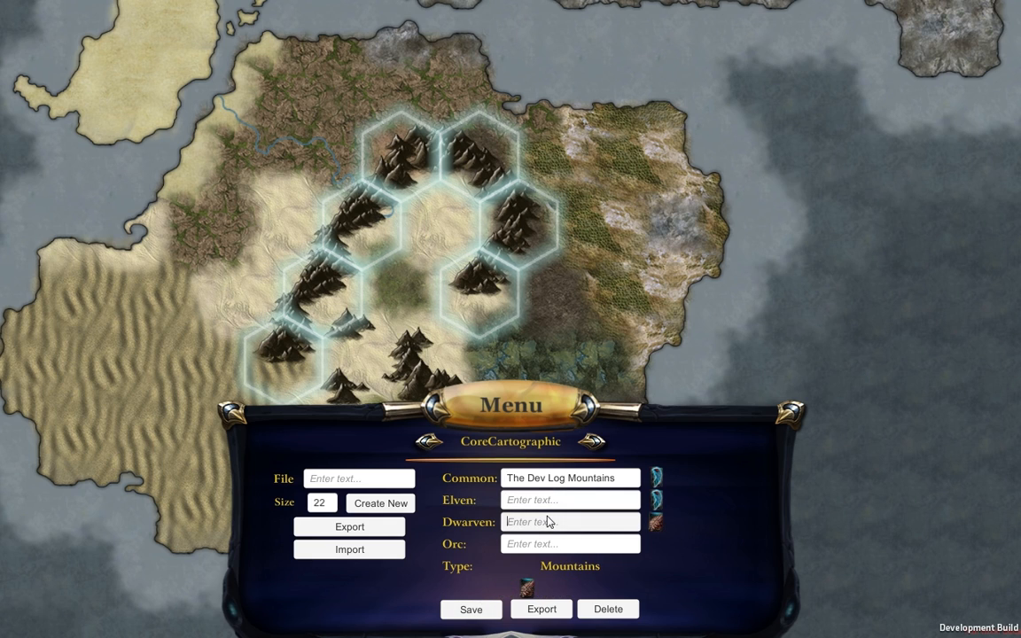
{"action": "type", "text": "The D"}
{"action": "type", "text": "ev Log Mountains of D"}
{"action": "type", "text": "warves"}
{"action": "left_click", "coordinate": [471, 609]}
{"action": "left_click", "coordinate": [656, 523]}
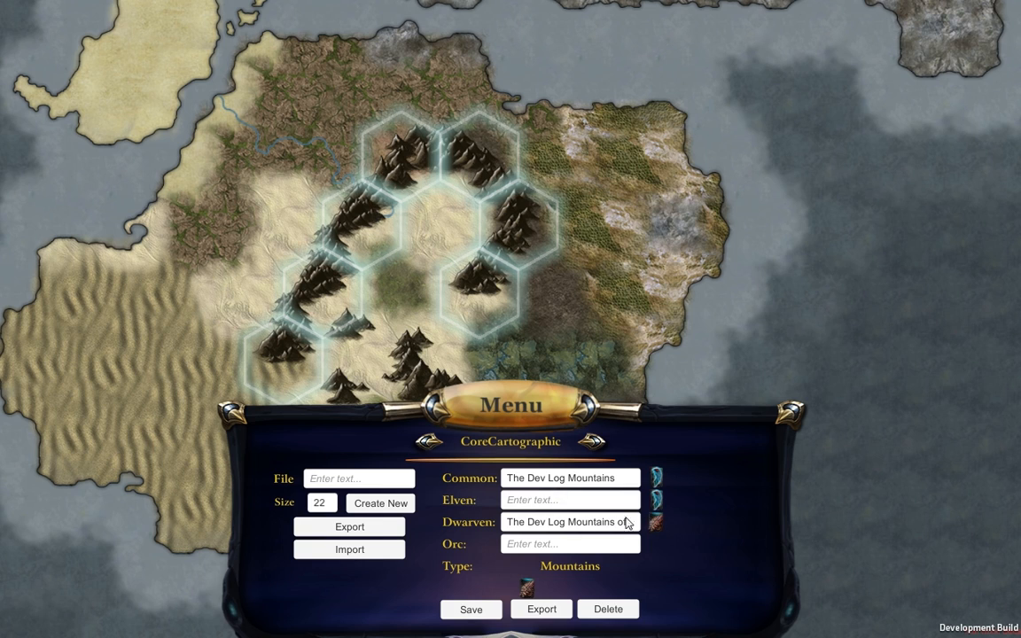
- Select a hex in the continent's east, go through the other entry types, and close the menu
{"action": "left_click", "coordinate": [602, 290]}
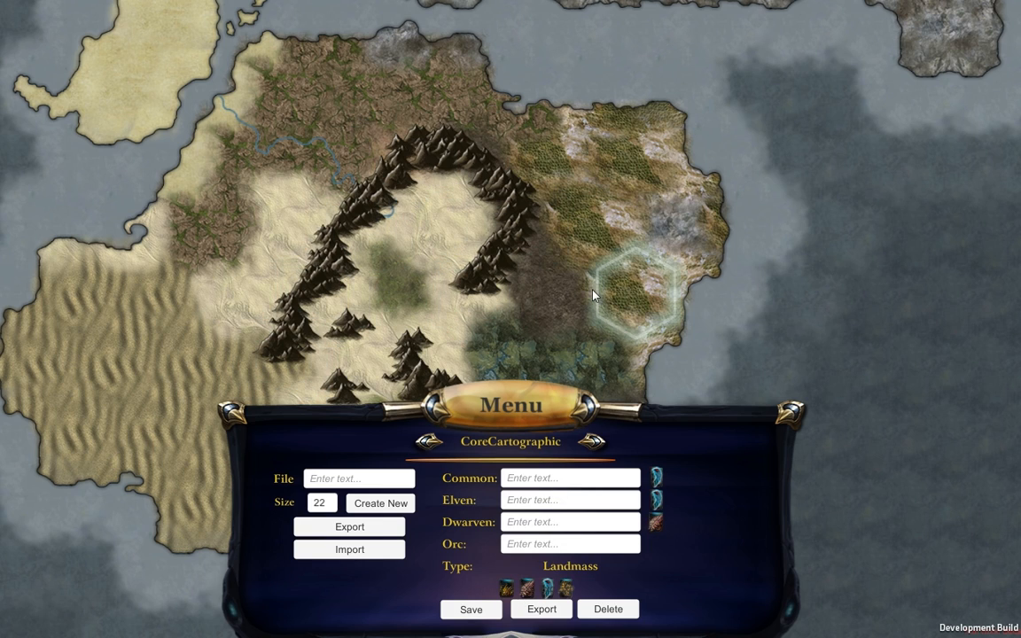
{"action": "left_click", "coordinate": [528, 589]}
{"action": "left_click", "coordinate": [548, 589]}
{"action": "left_click", "coordinate": [564, 587]}
{"action": "left_click_drag", "start_coordinate": [631, 181], "coordinate": [596, 140]}
{"action": "left_click_drag", "start_coordinate": [652, 213], "coordinate": [555, 253]}
{"action": "left_click", "coordinate": [507, 408]}
{"action": "left_click_drag", "start_coordinate": [421, 231], "coordinate": [448, 182]}
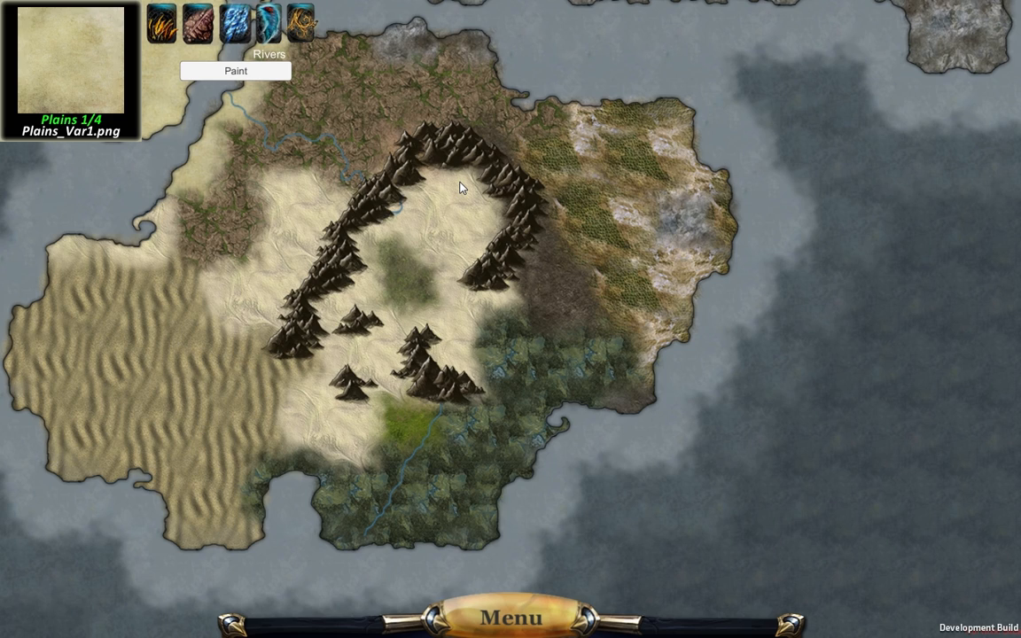